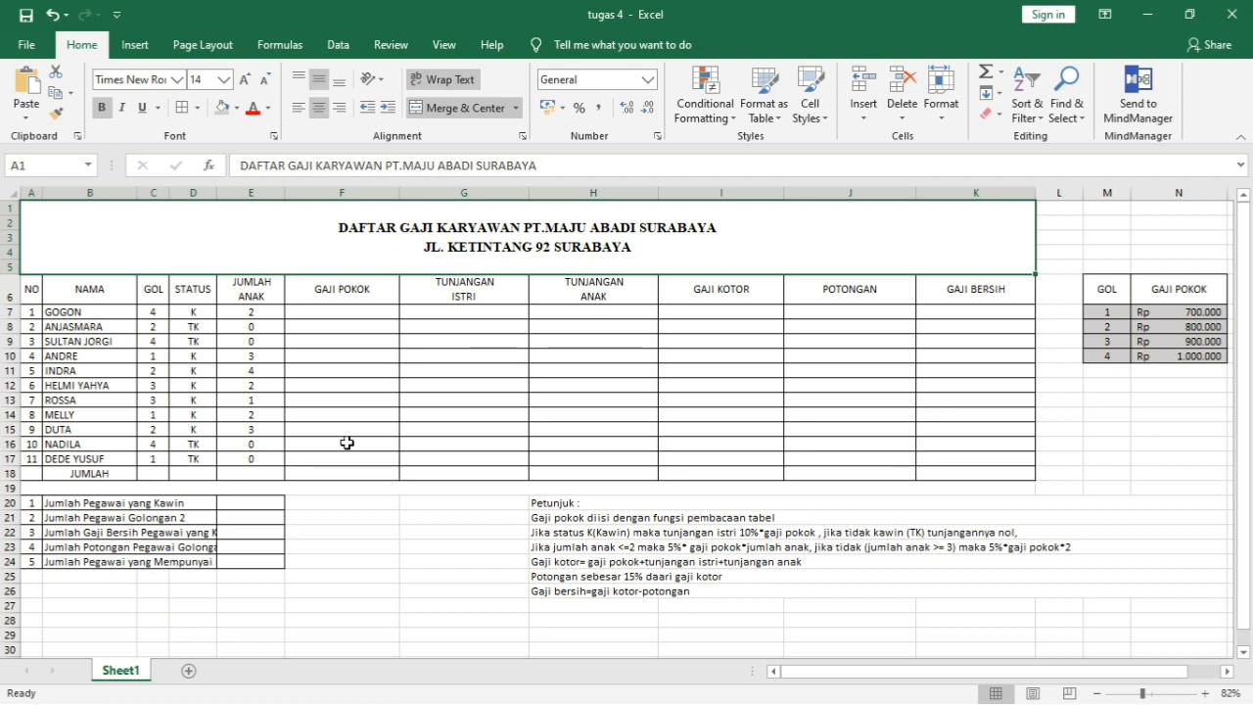
Step: Enter =VLOOKUP(C7;$M$6:$N$10;2;0) in F7 to look up the first employee's GAJI POKOK by GOL
click(324, 289)
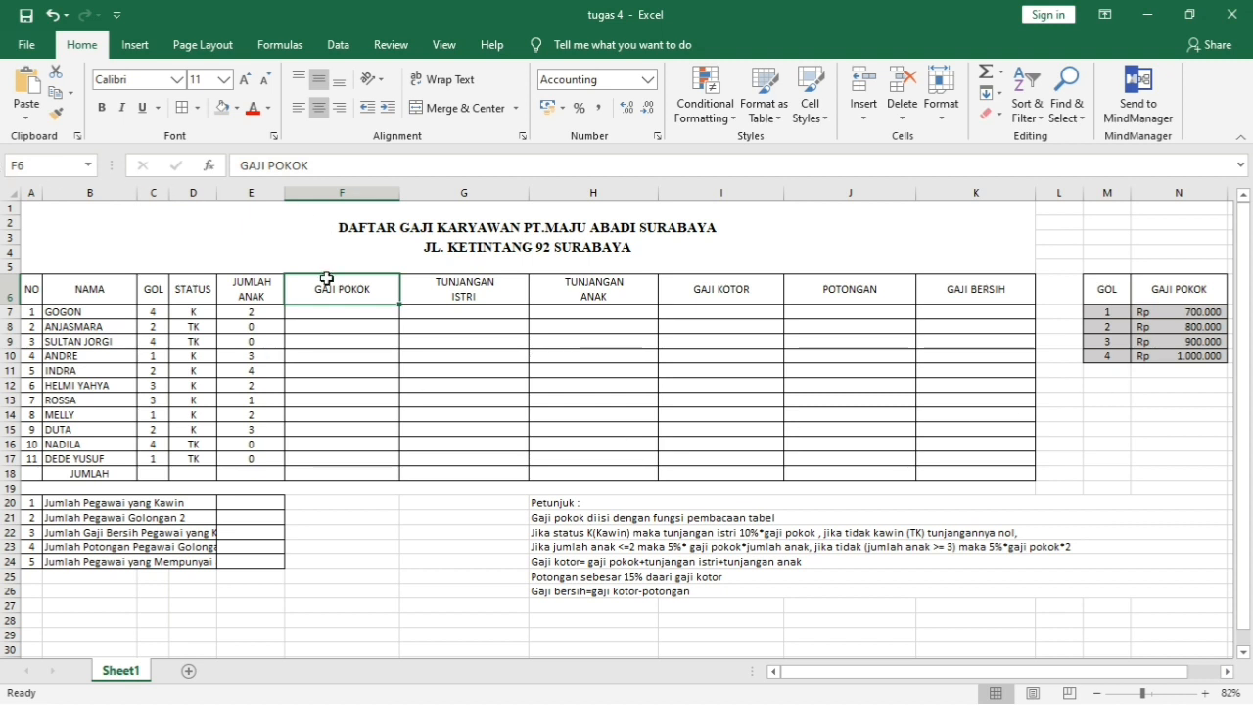
click(332, 314)
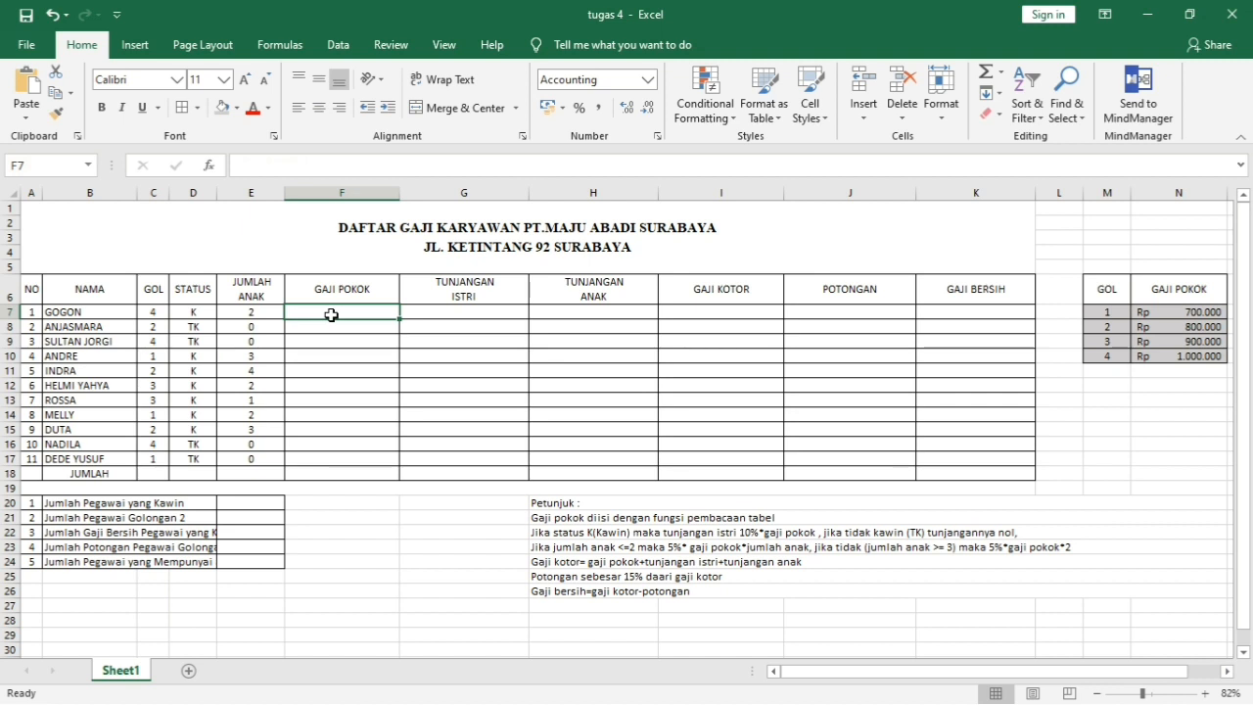
text(=)
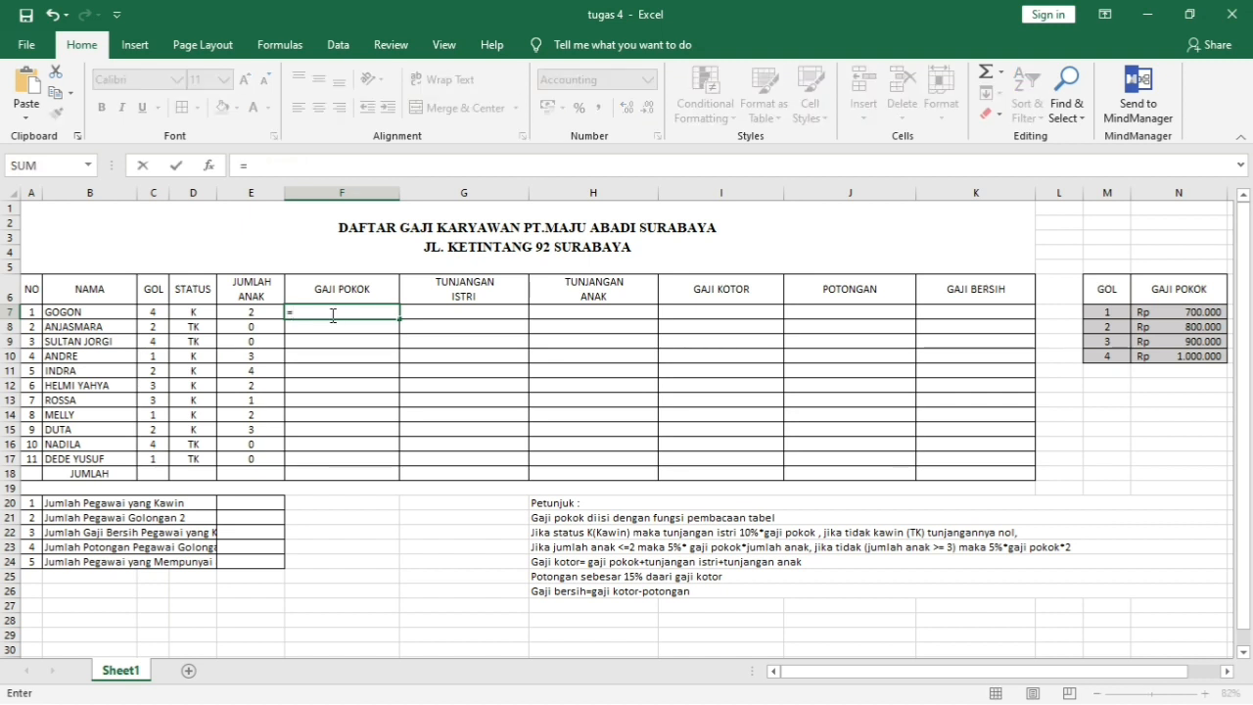
text(vlook)
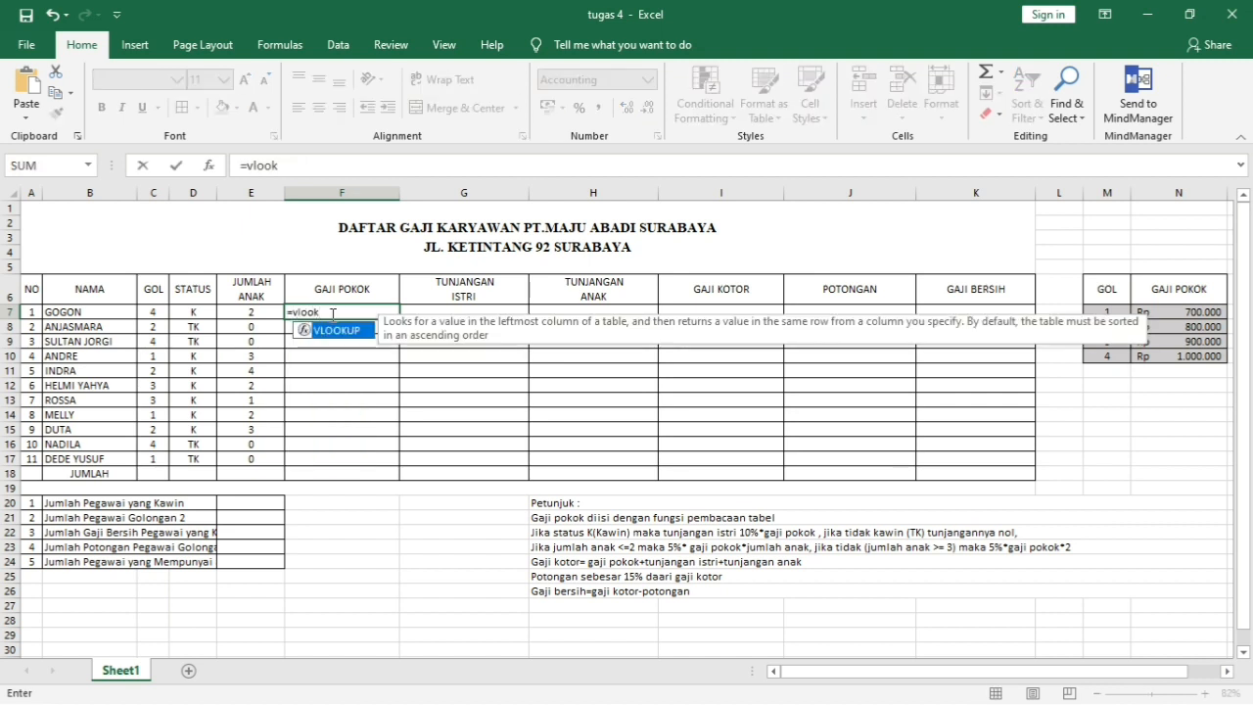
text(up()
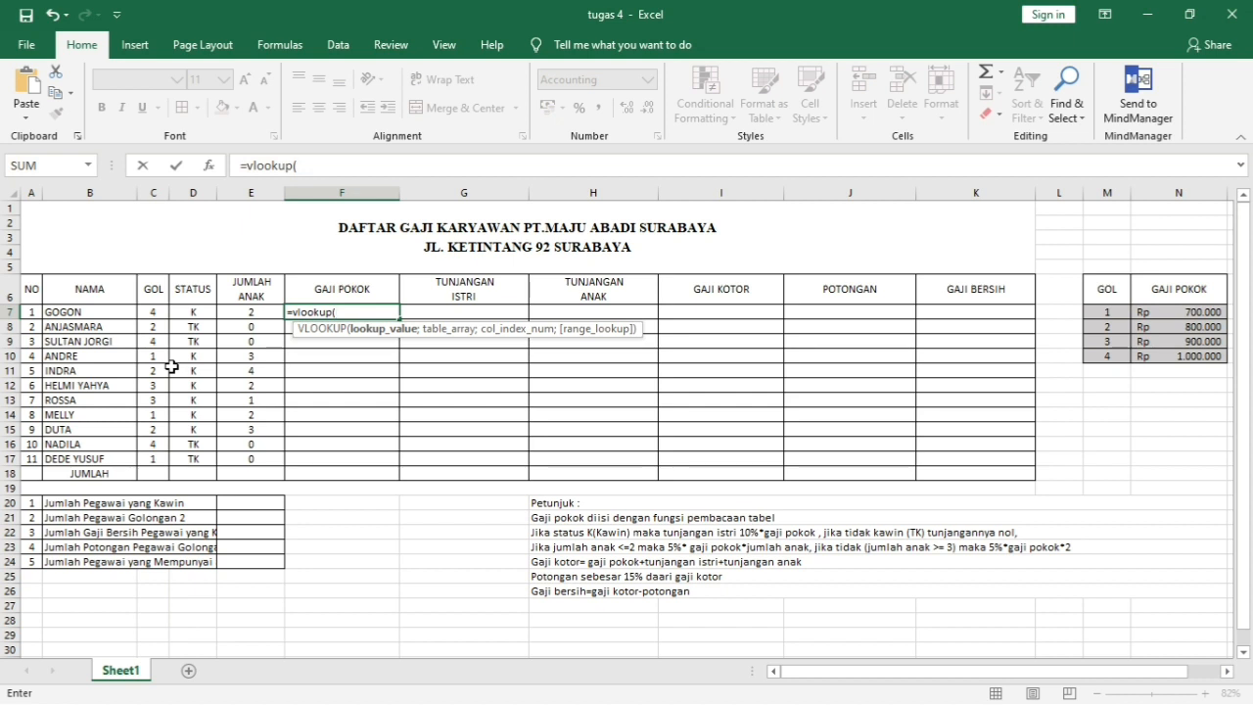
click(154, 316)
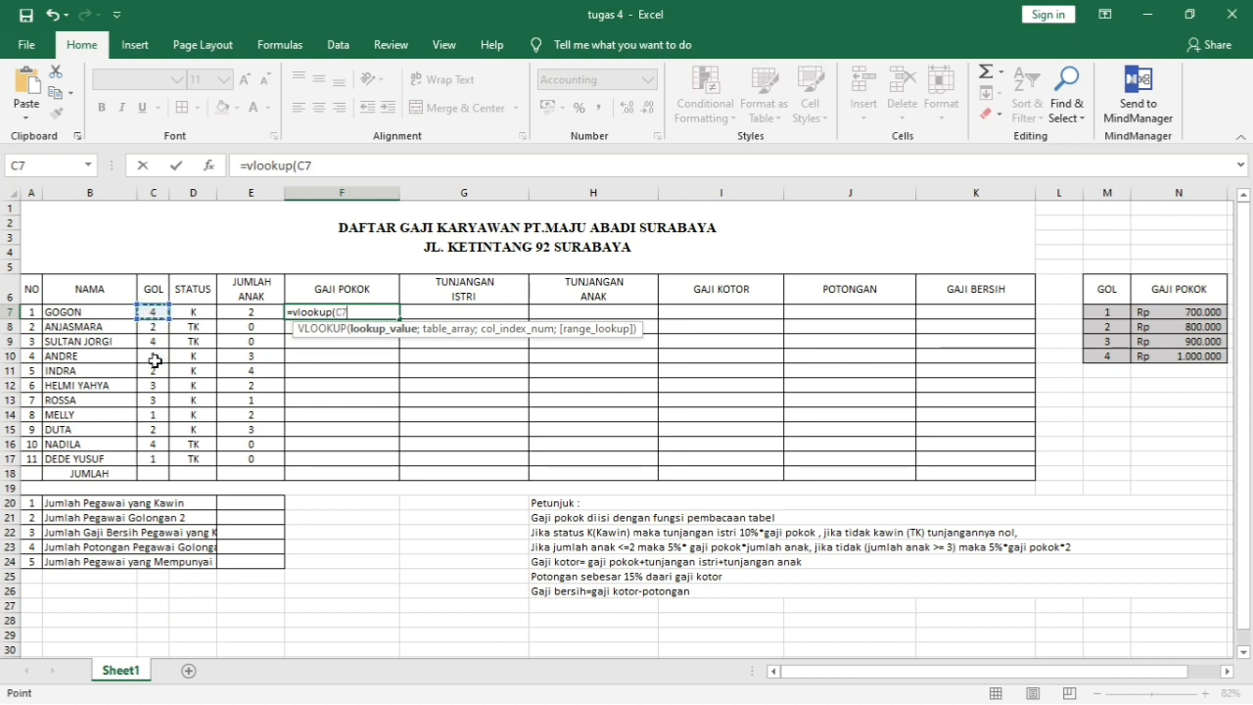
text(;)
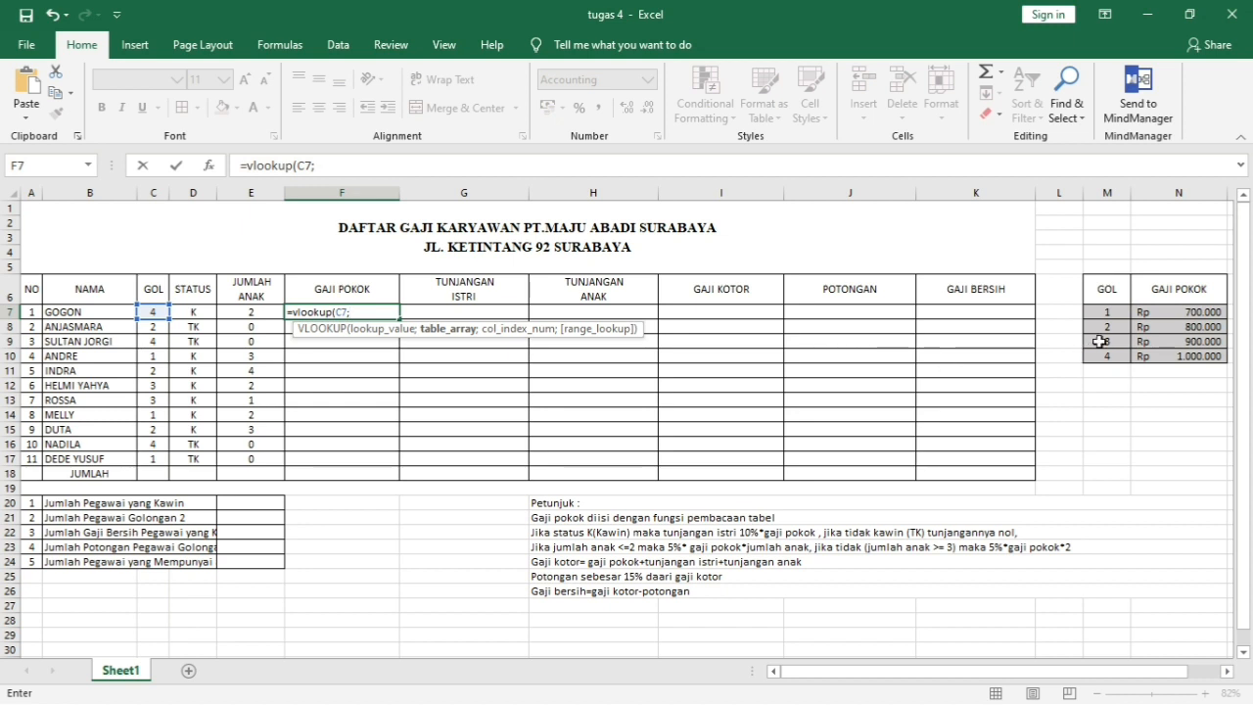
drag(1112, 286, 1155, 356)
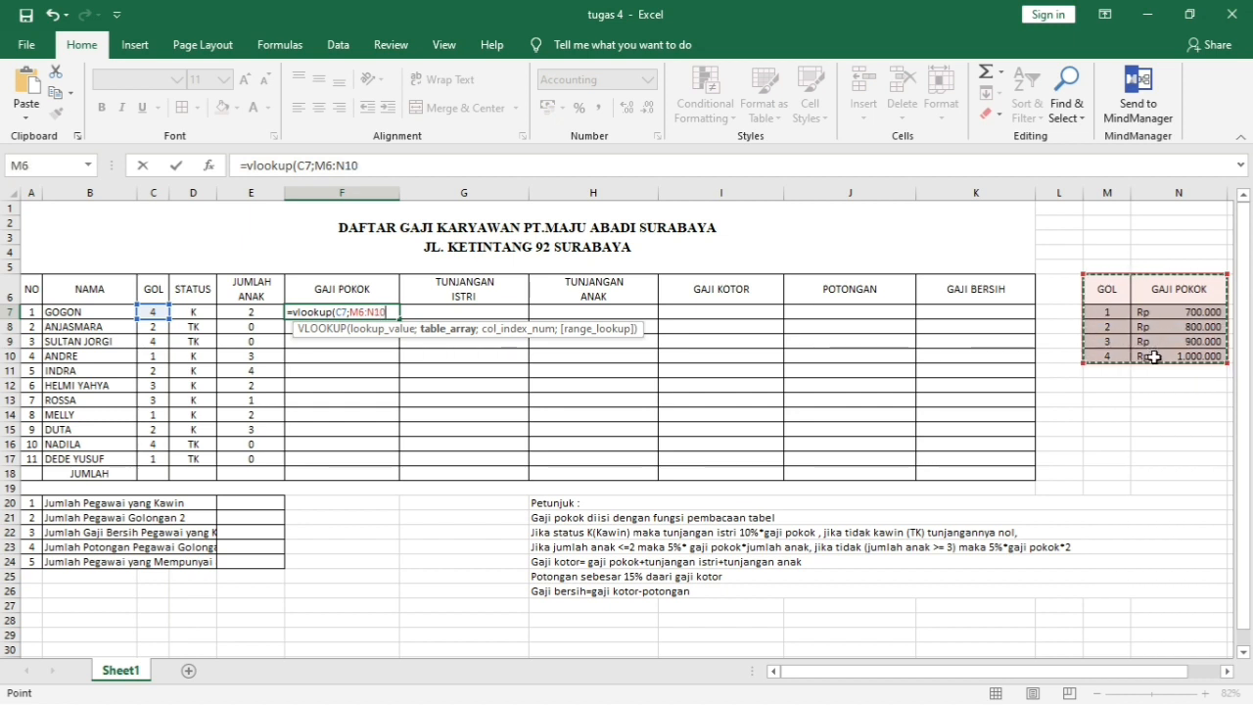
key(F4)
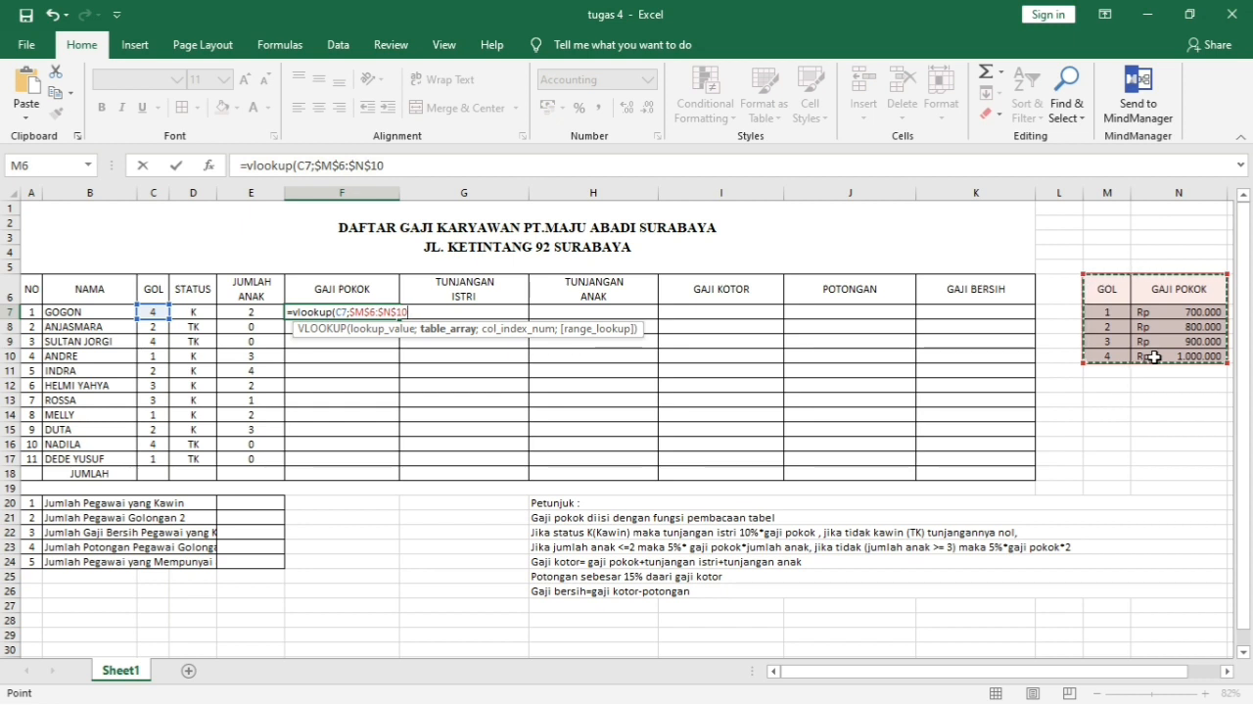
text(;)
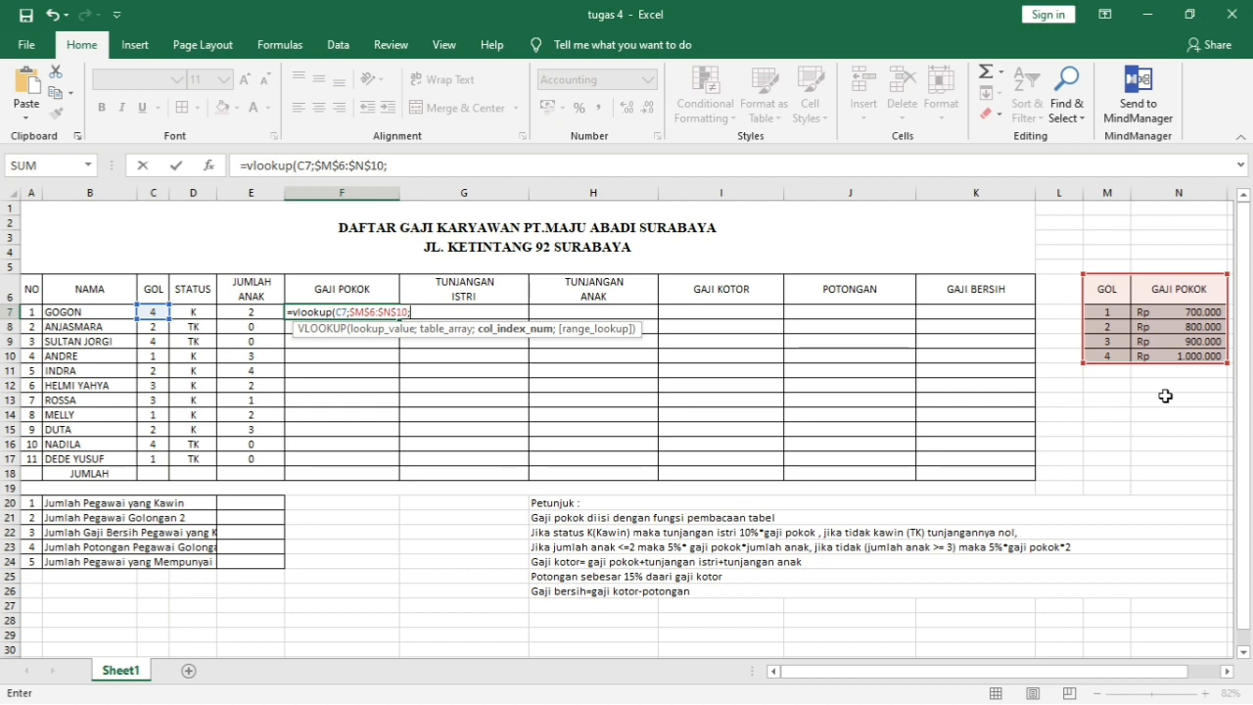
text(2)
text(;0)
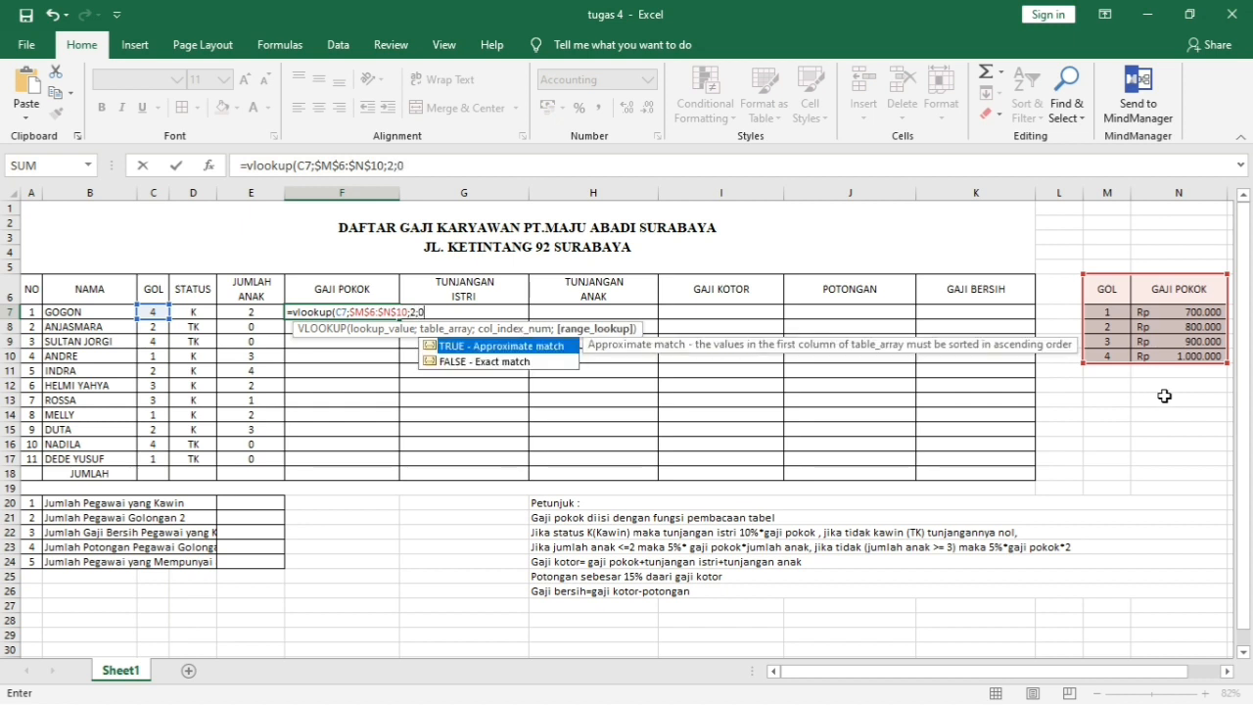
text())
key(Return)
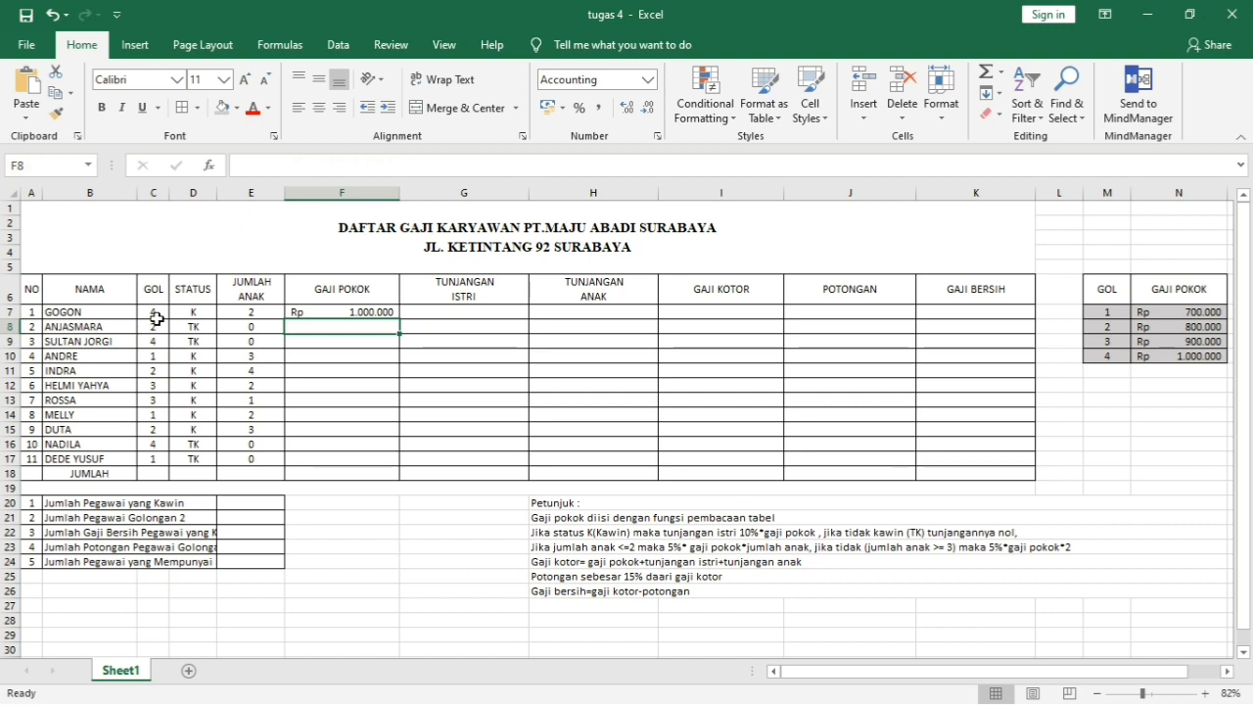
Step: Copy the GAJI POKOK formula from F7 down to F17 and check the results against the GOL salary table
click(370, 311)
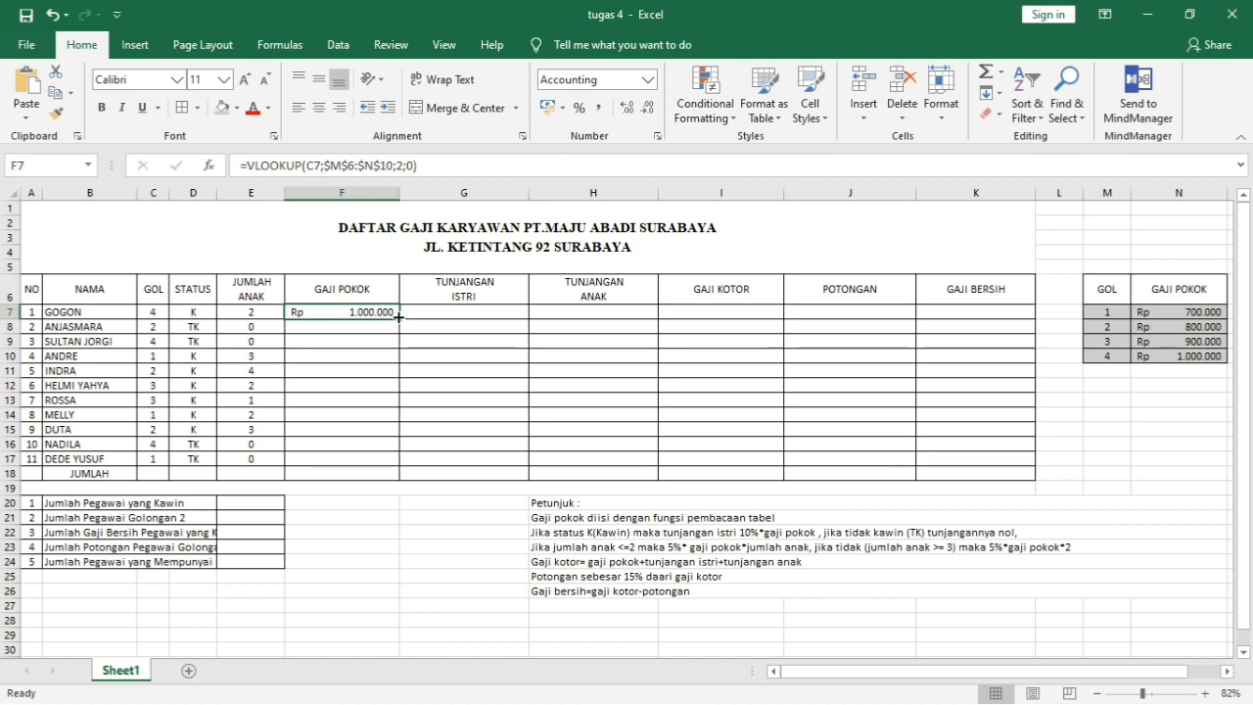
drag(398, 316, 401, 467)
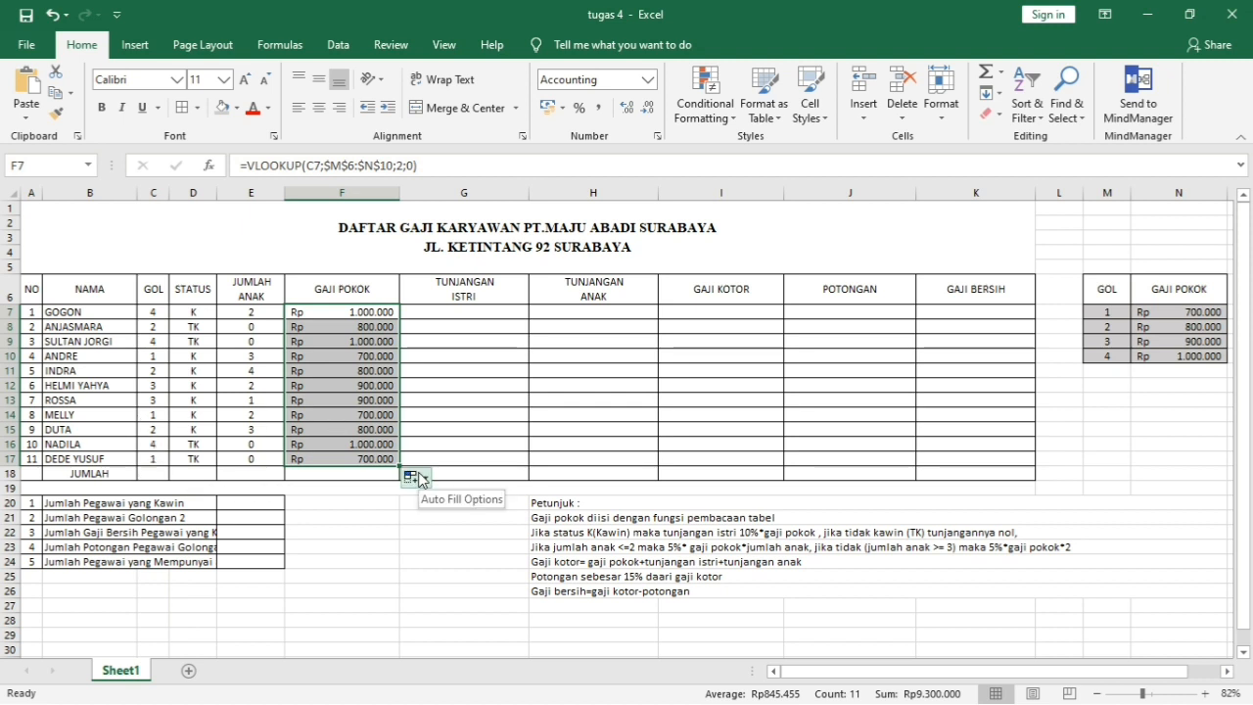
click(439, 313)
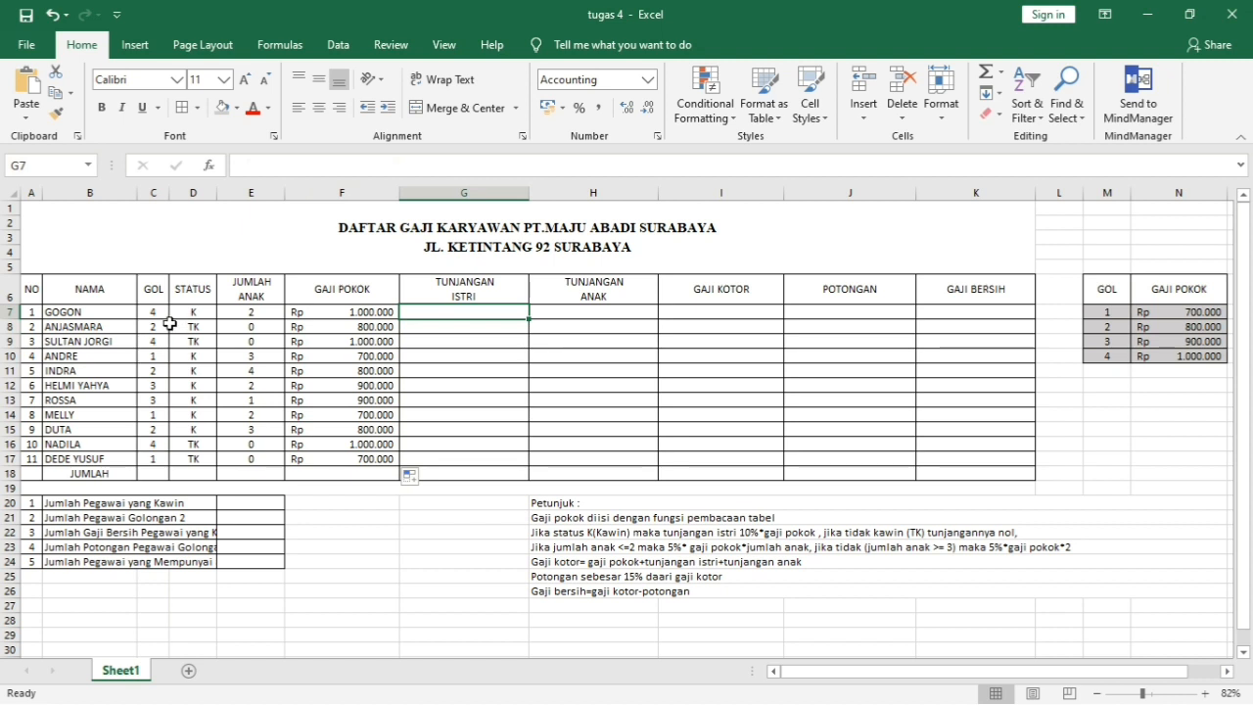
click(324, 319)
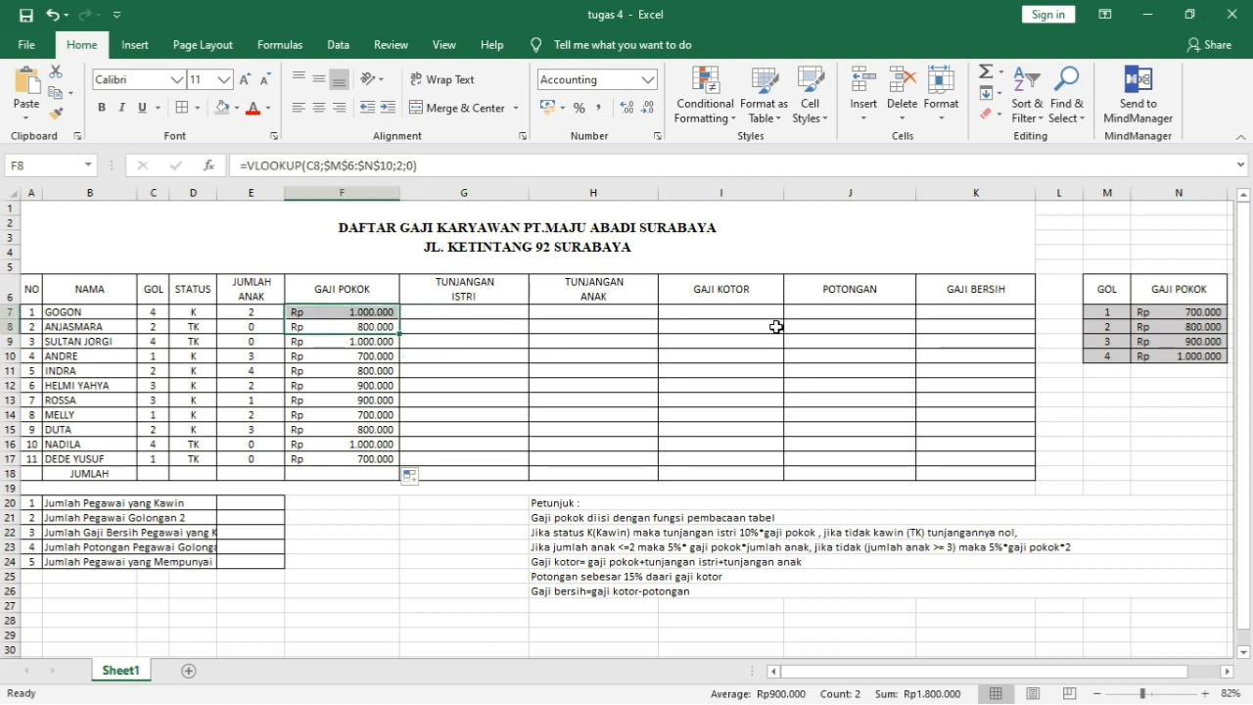
click(1202, 360)
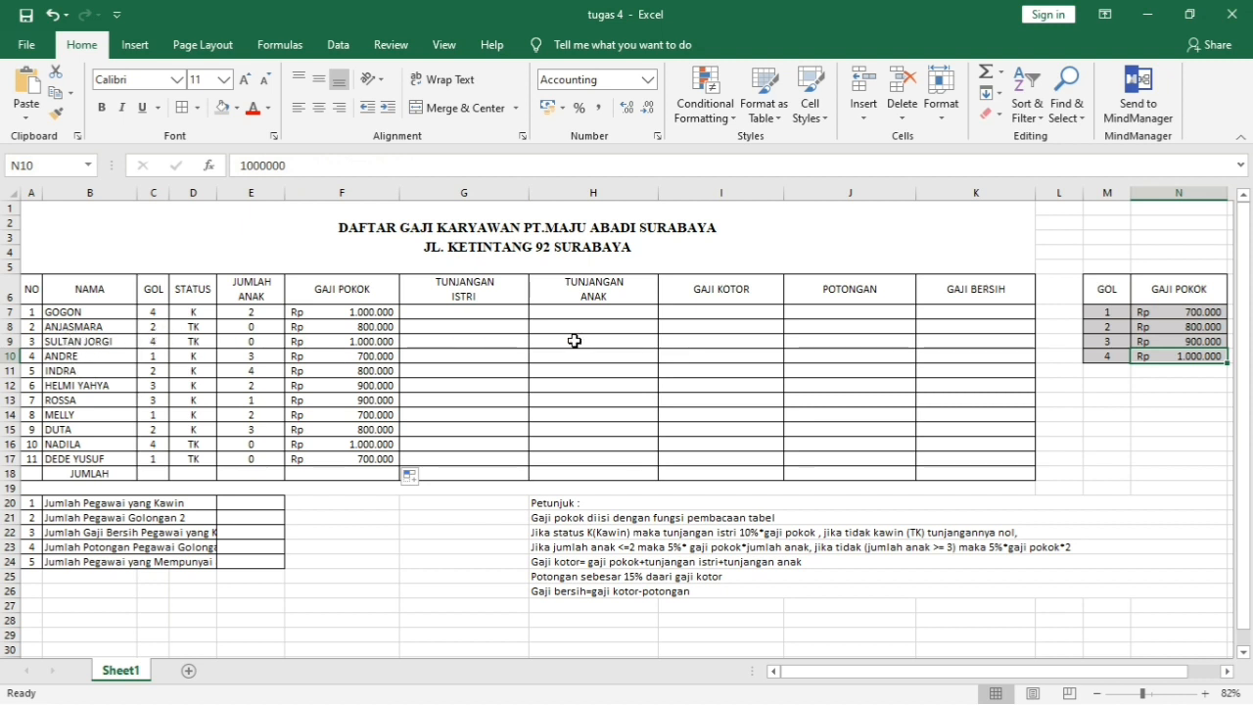
click(1170, 326)
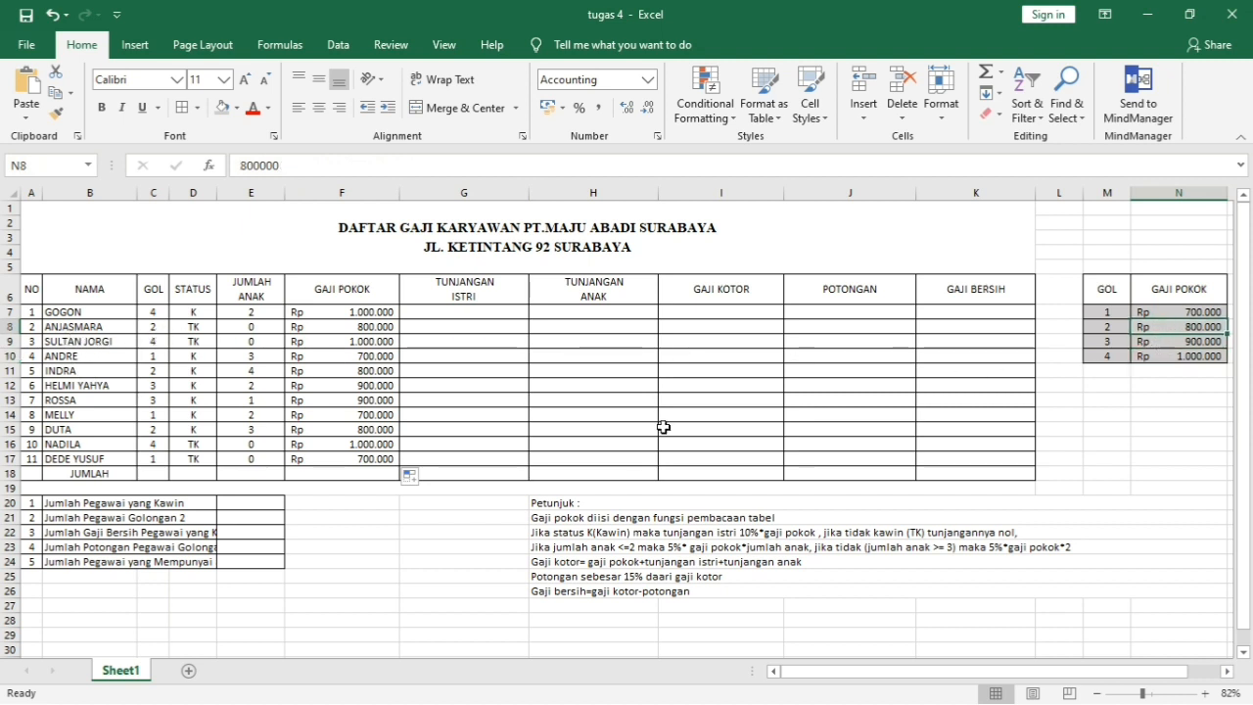
Step: Enter =IF(D7="K";10%*F7;0) in G7 to calculate the first employee's TUNJANGAN ISTRI
click(464, 289)
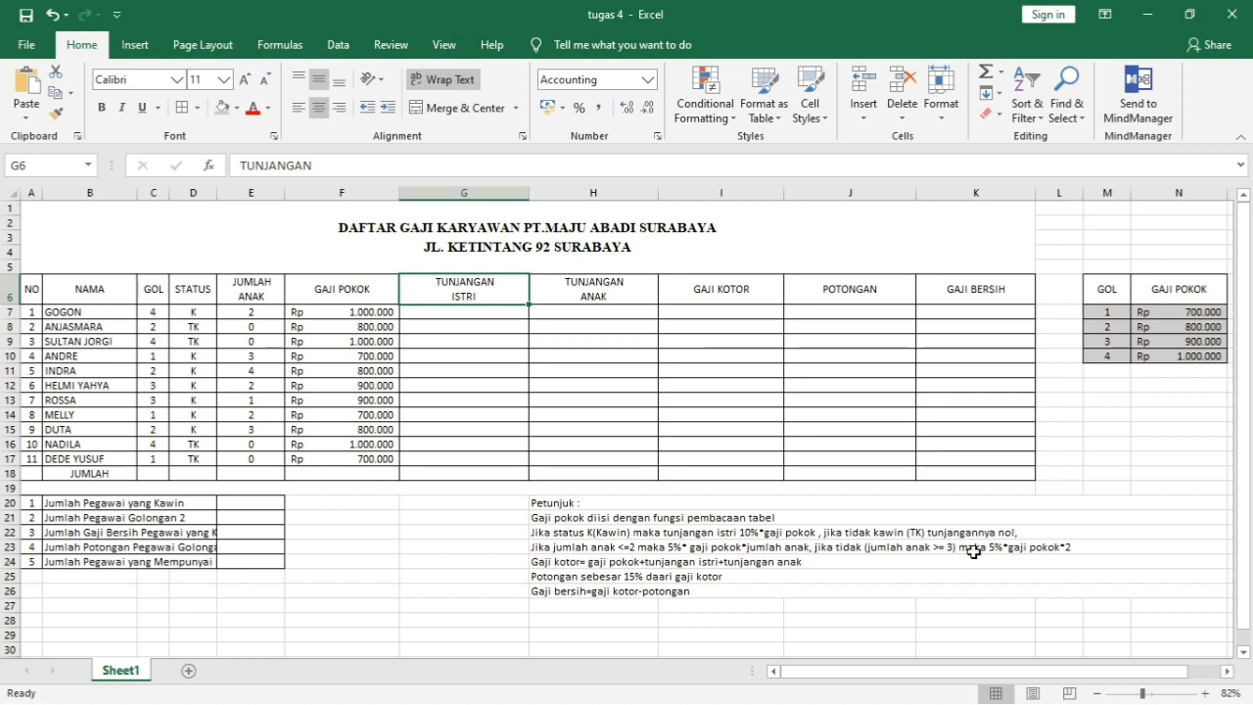
click(434, 312)
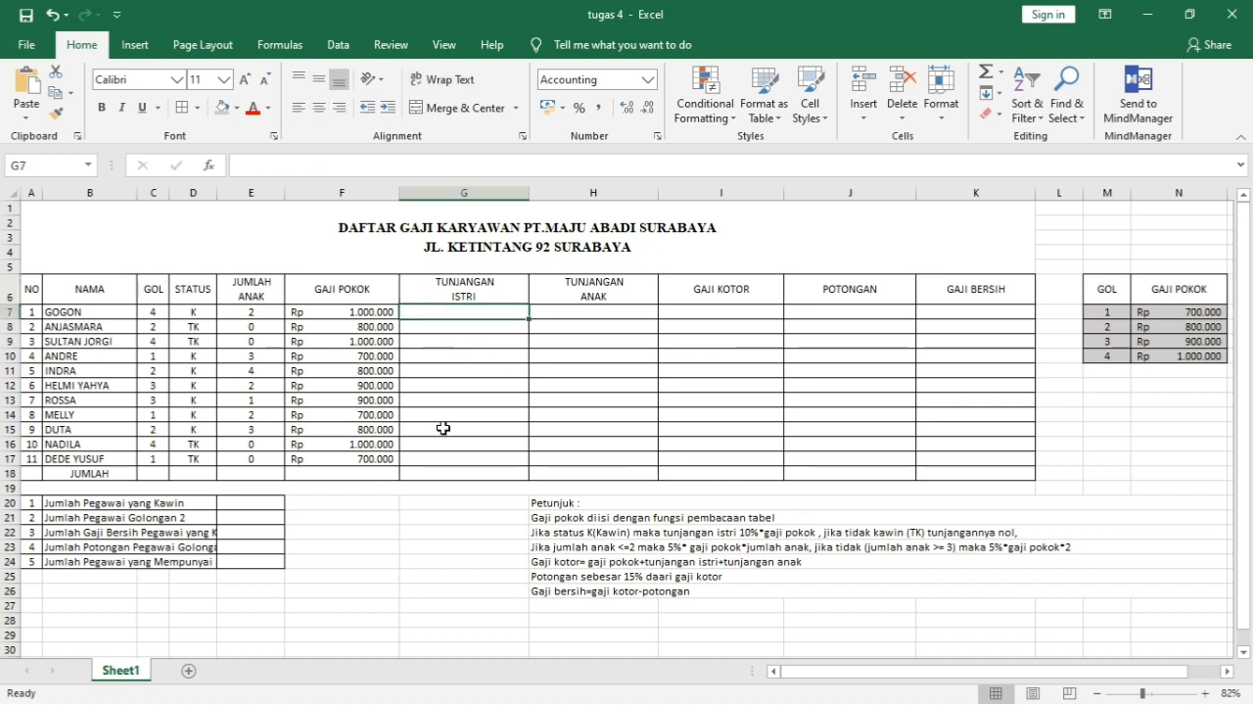
text(=if)
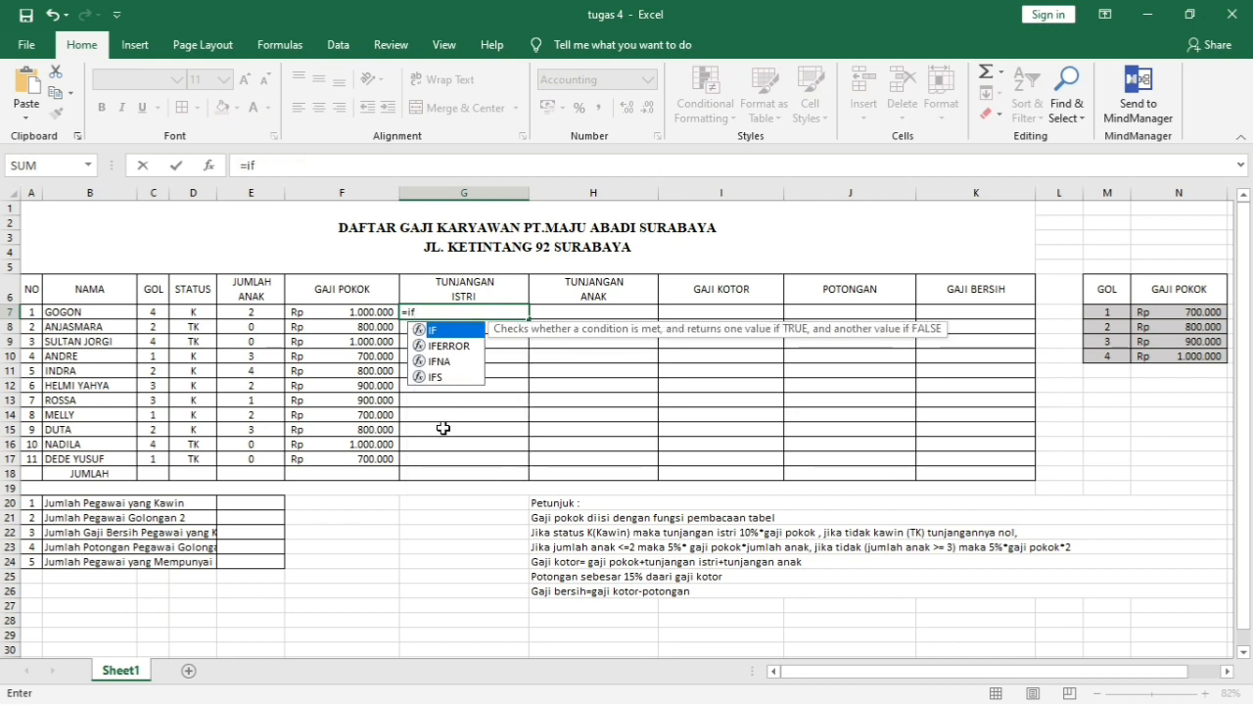
text(()
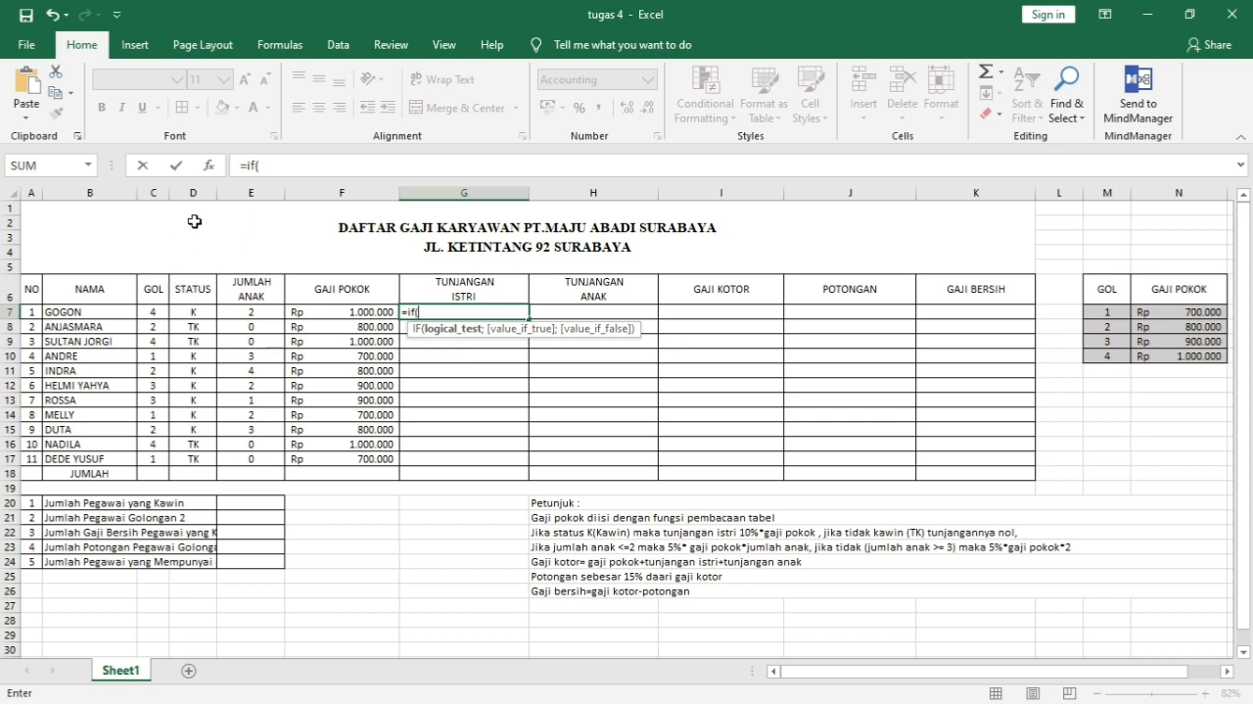
click(190, 312)
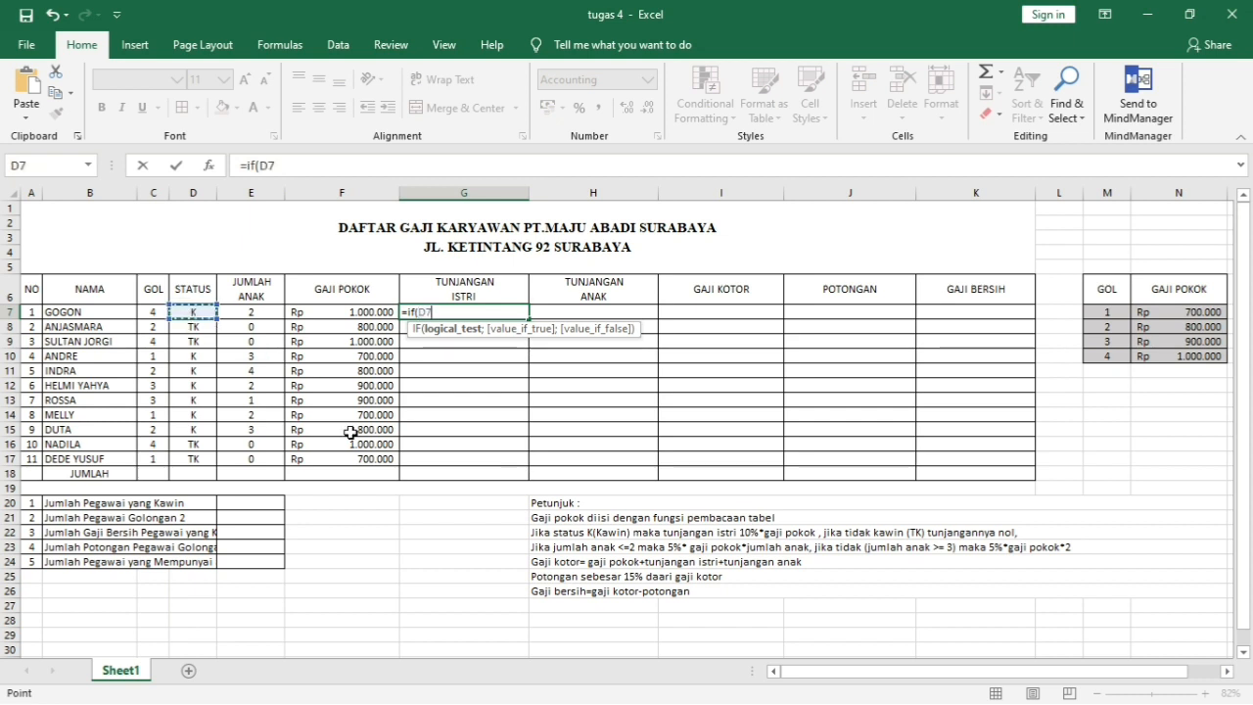
text(=)
text("K";10%*)
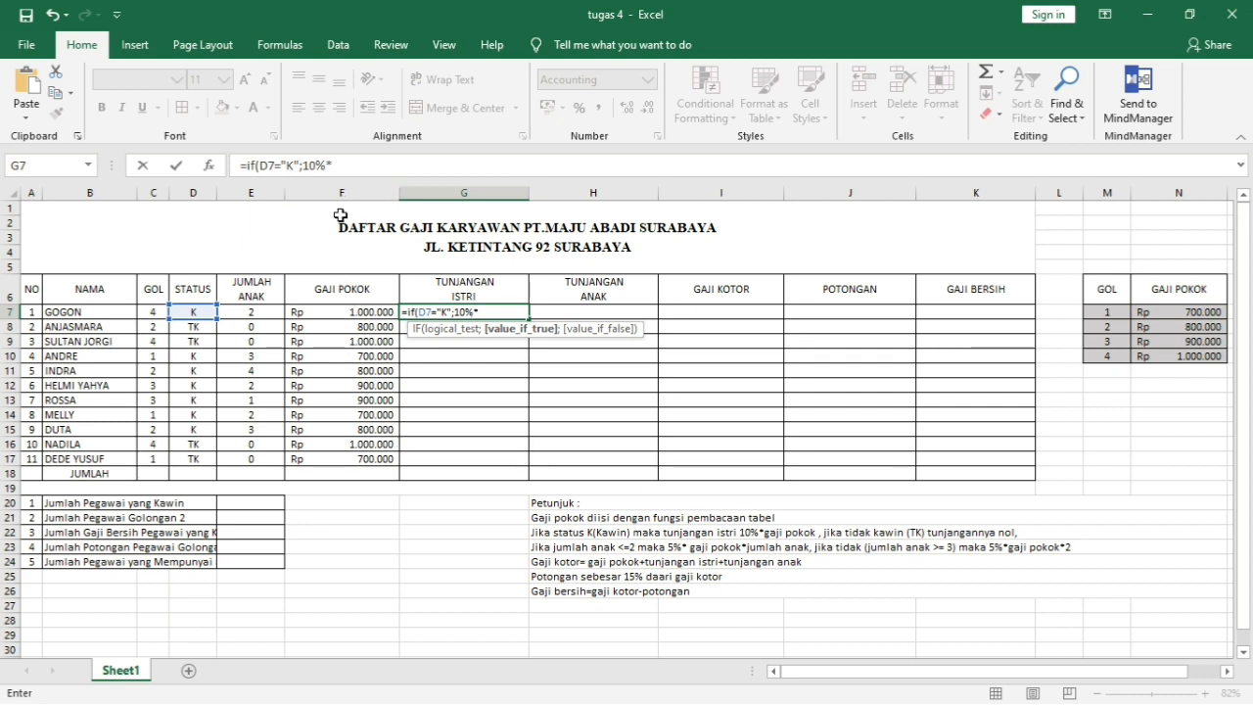
click(356, 313)
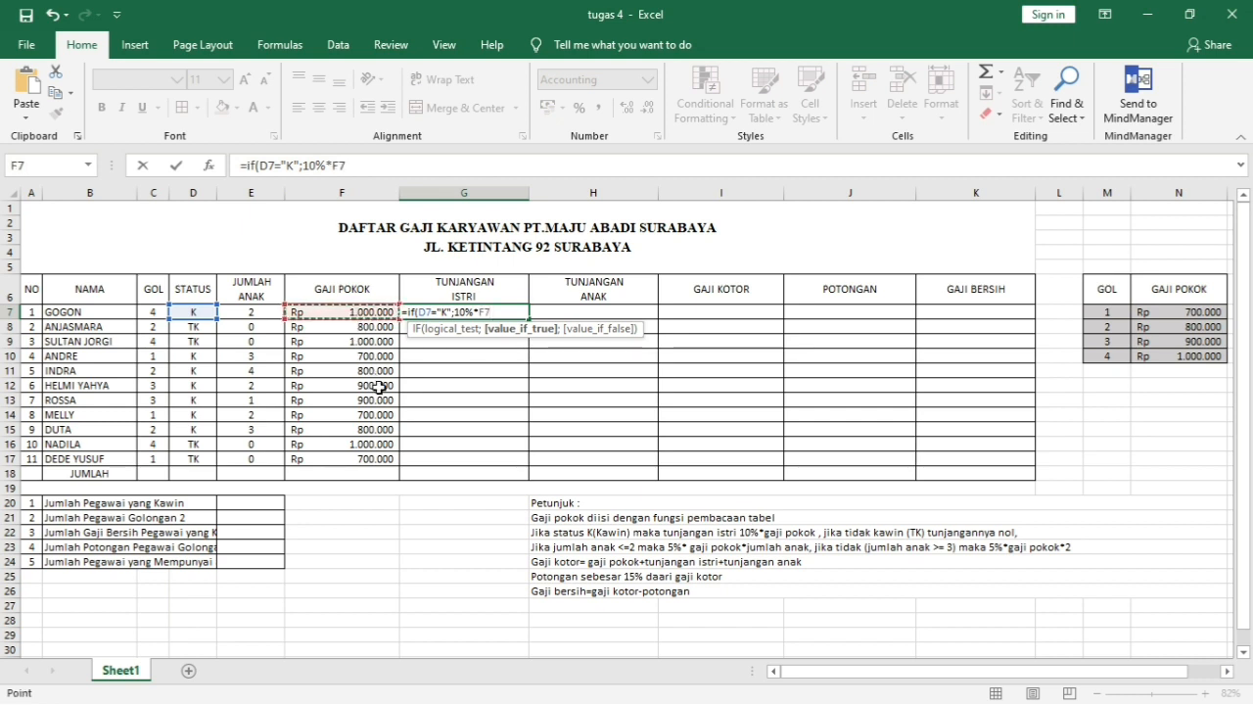
text(;)
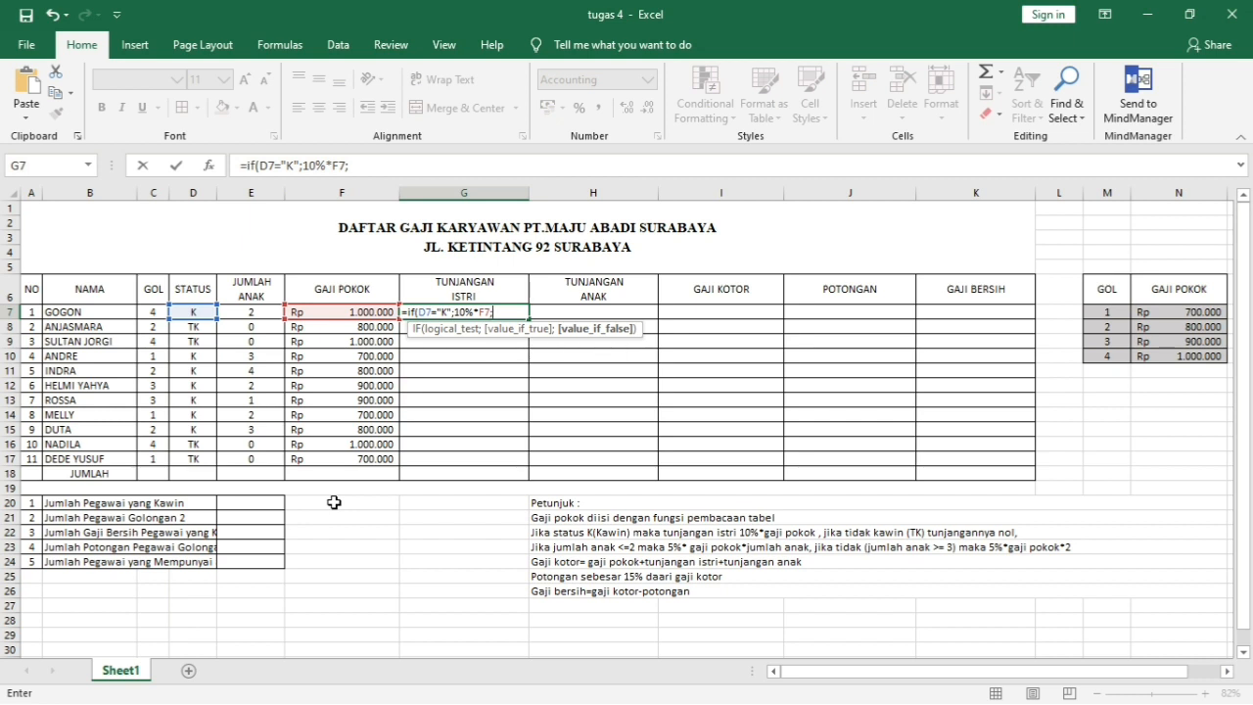
text())
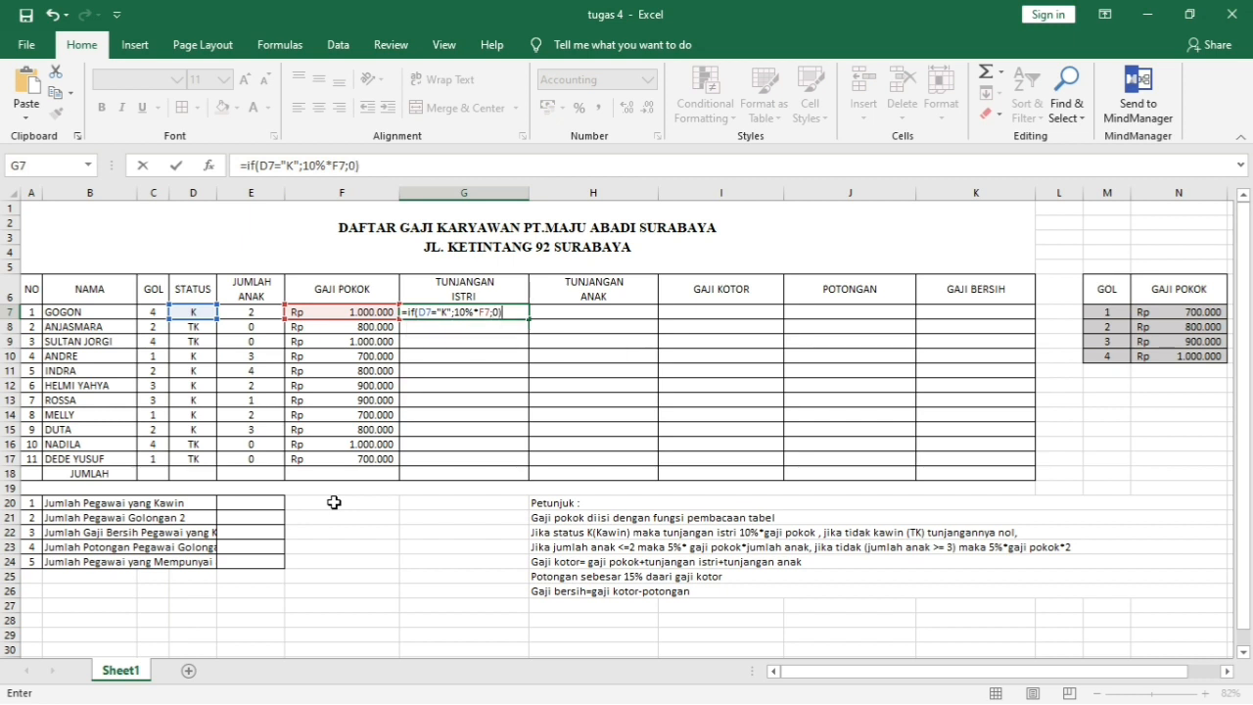
key(Return)
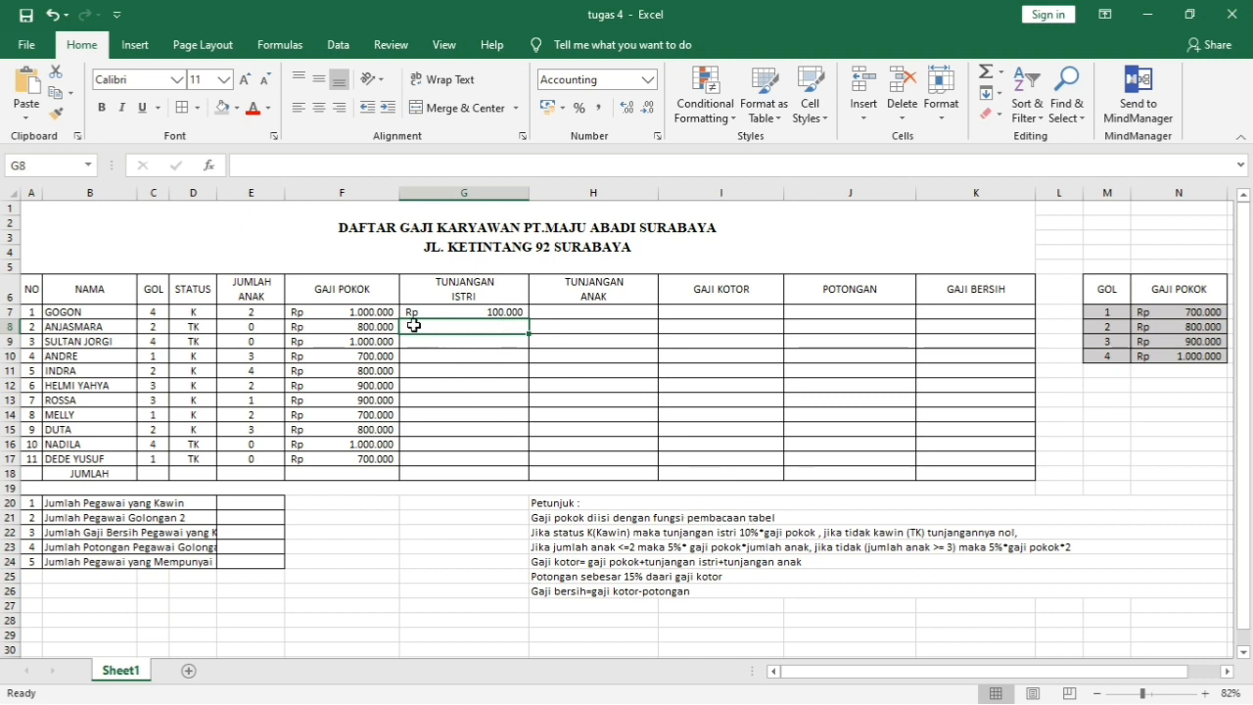
Step: Copy the TUNJANGAN ISTRI formula from G7 down through G17
click(512, 314)
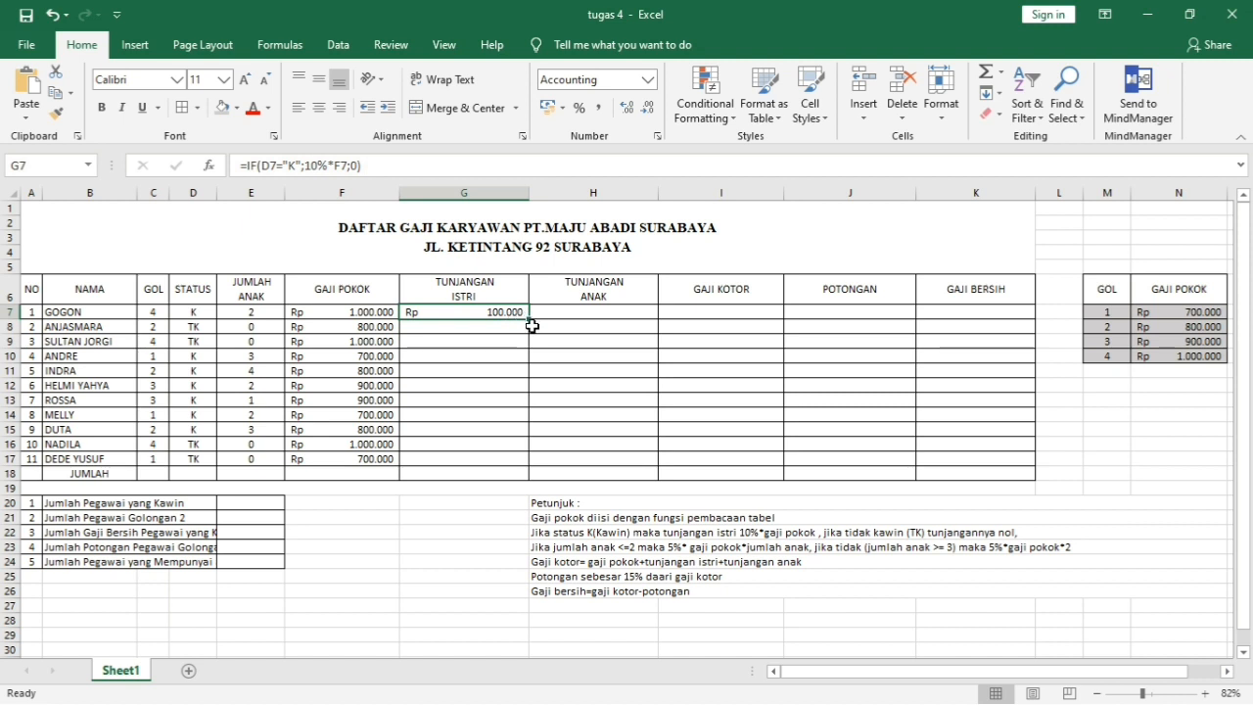
drag(529, 320, 537, 461)
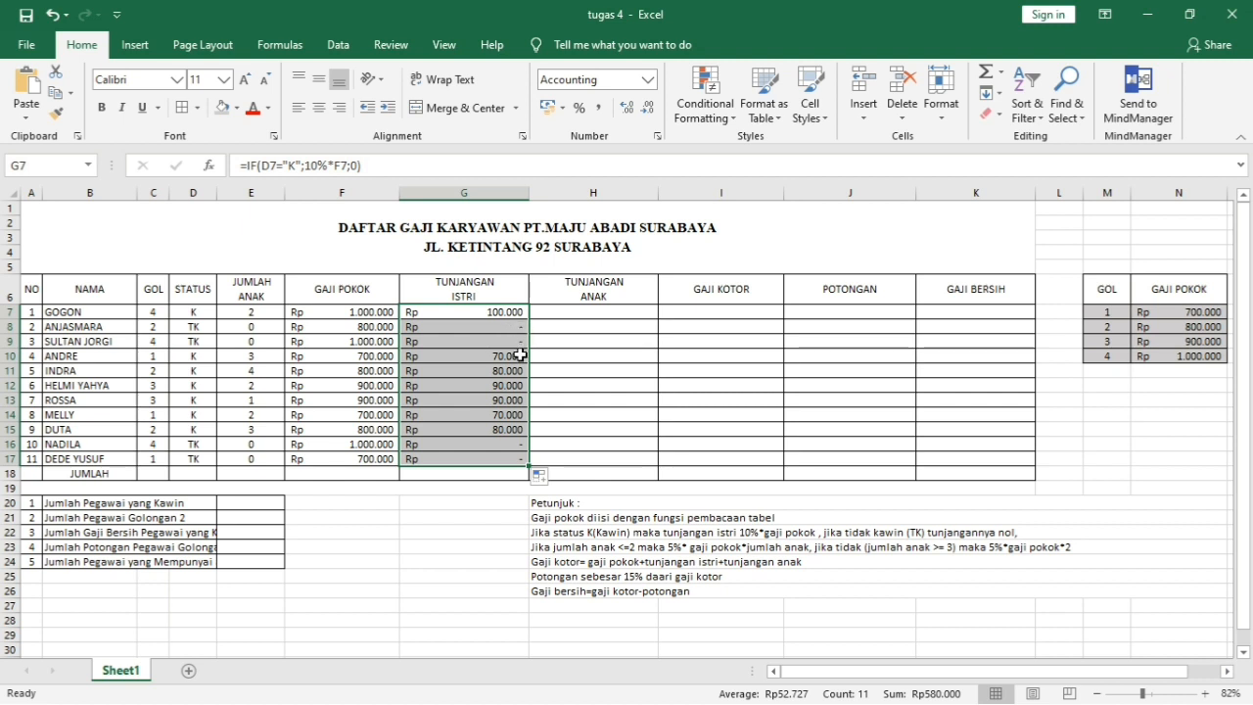
key(Up)
key(Right)
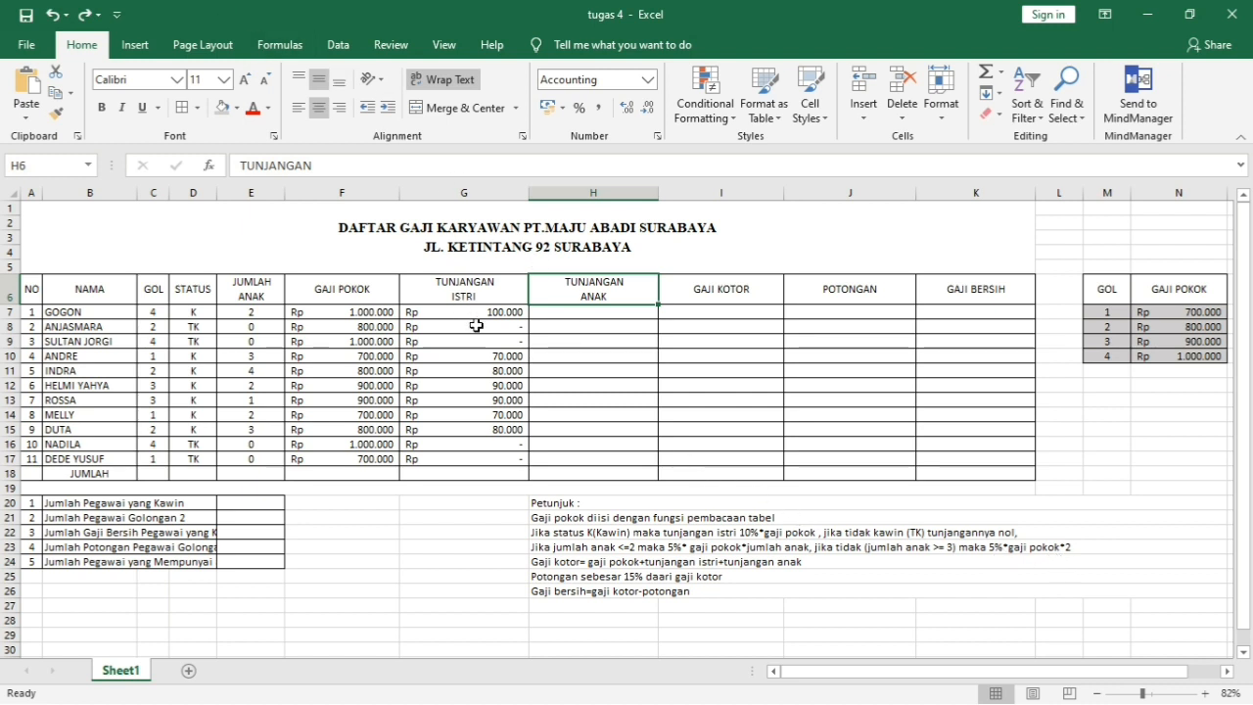
Step: Enter =IF(E7<=2;5%*F7*E7;5%*F7*2) in H7 to calculate the first employee's TUNJANGAN ANAK
click(600, 315)
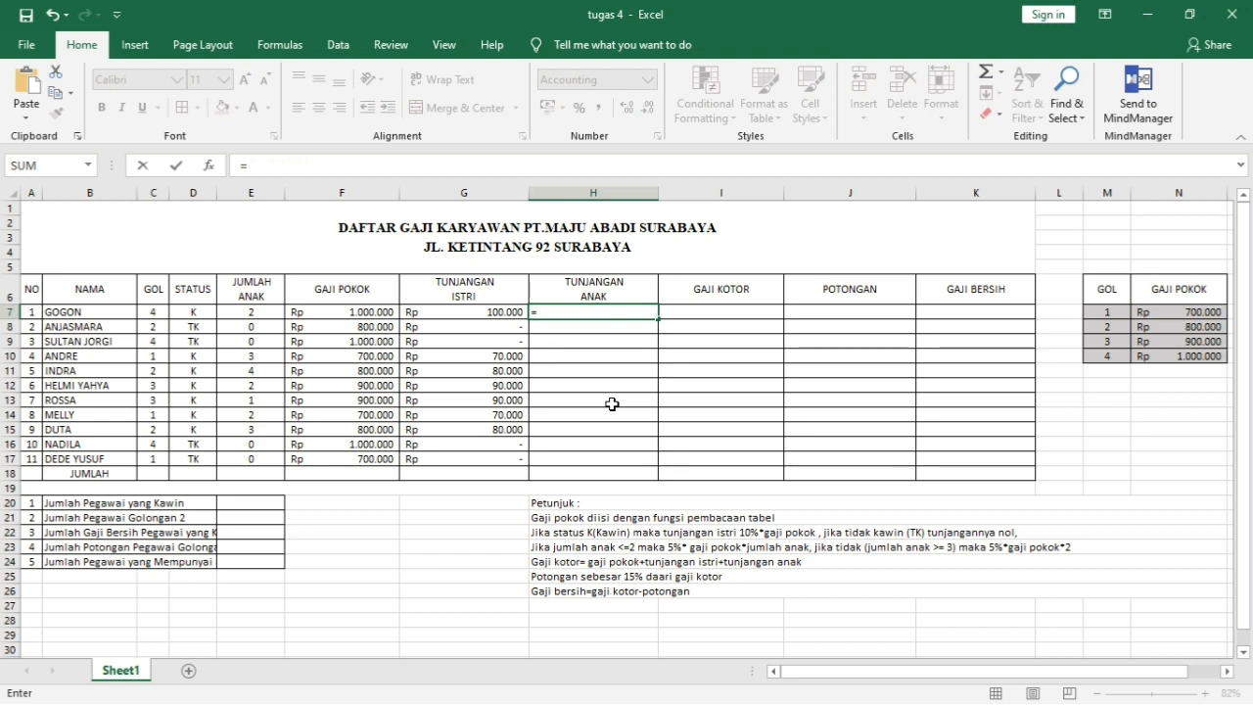
text(if()
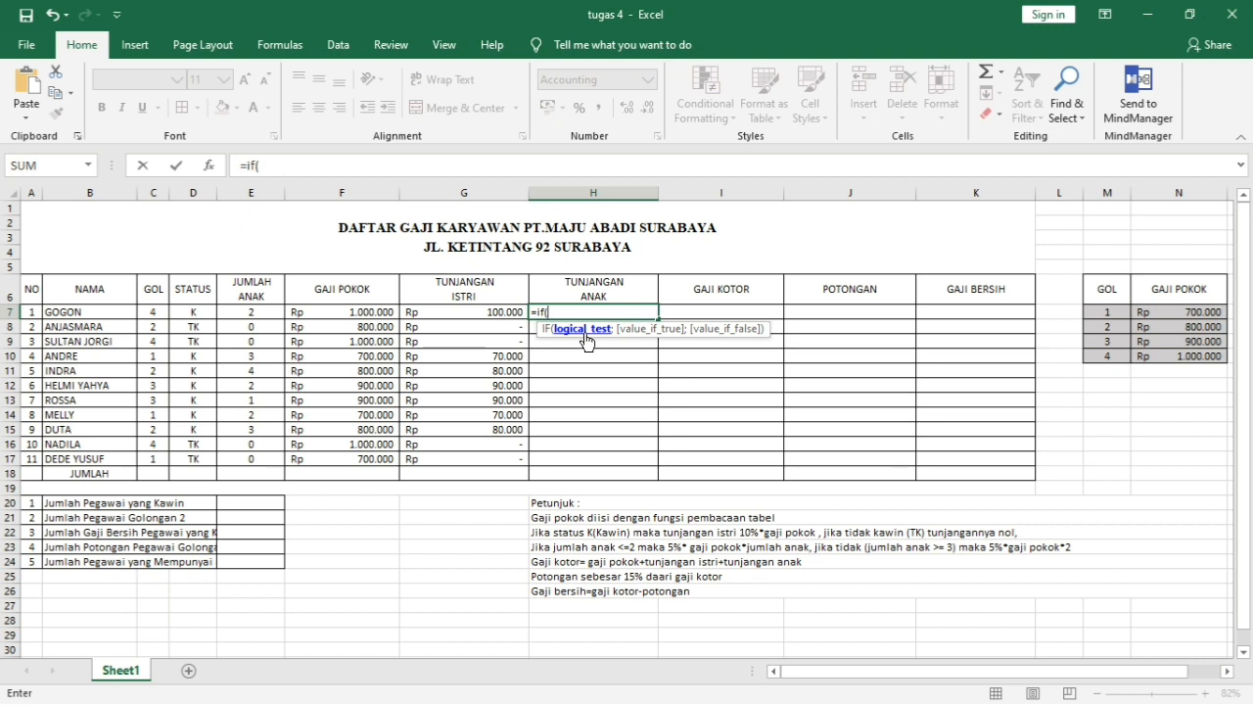
click(251, 314)
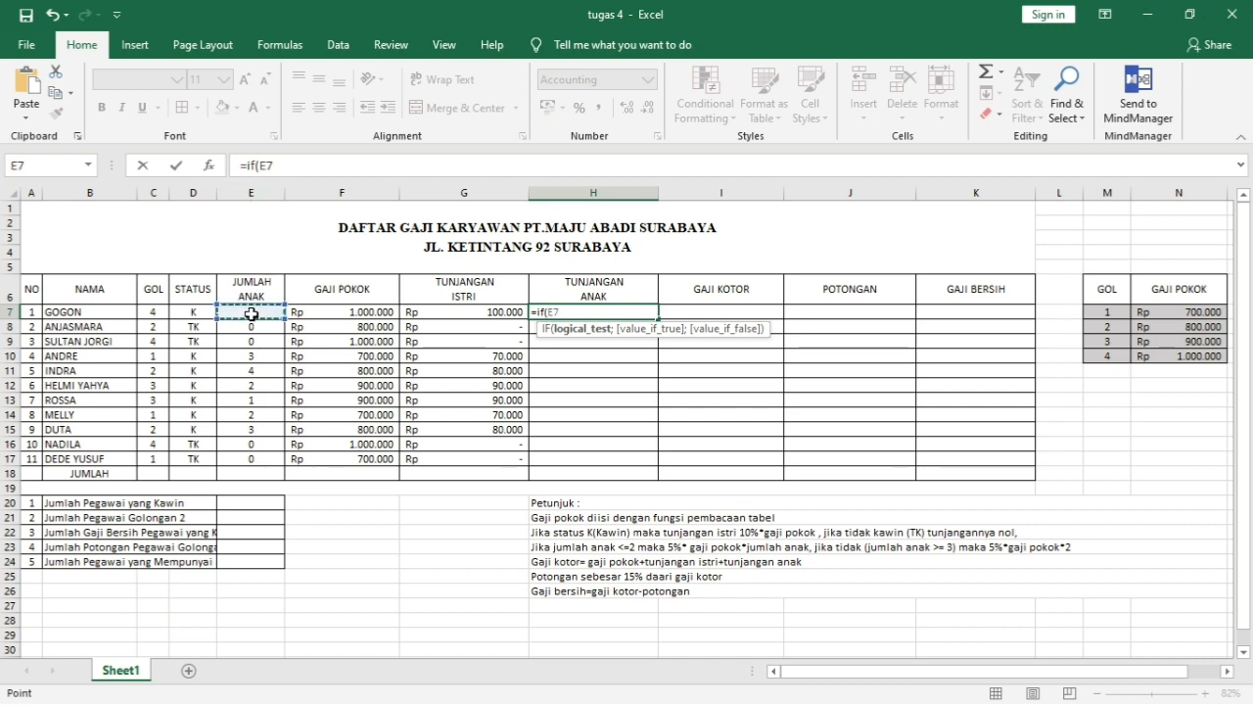
text(<)
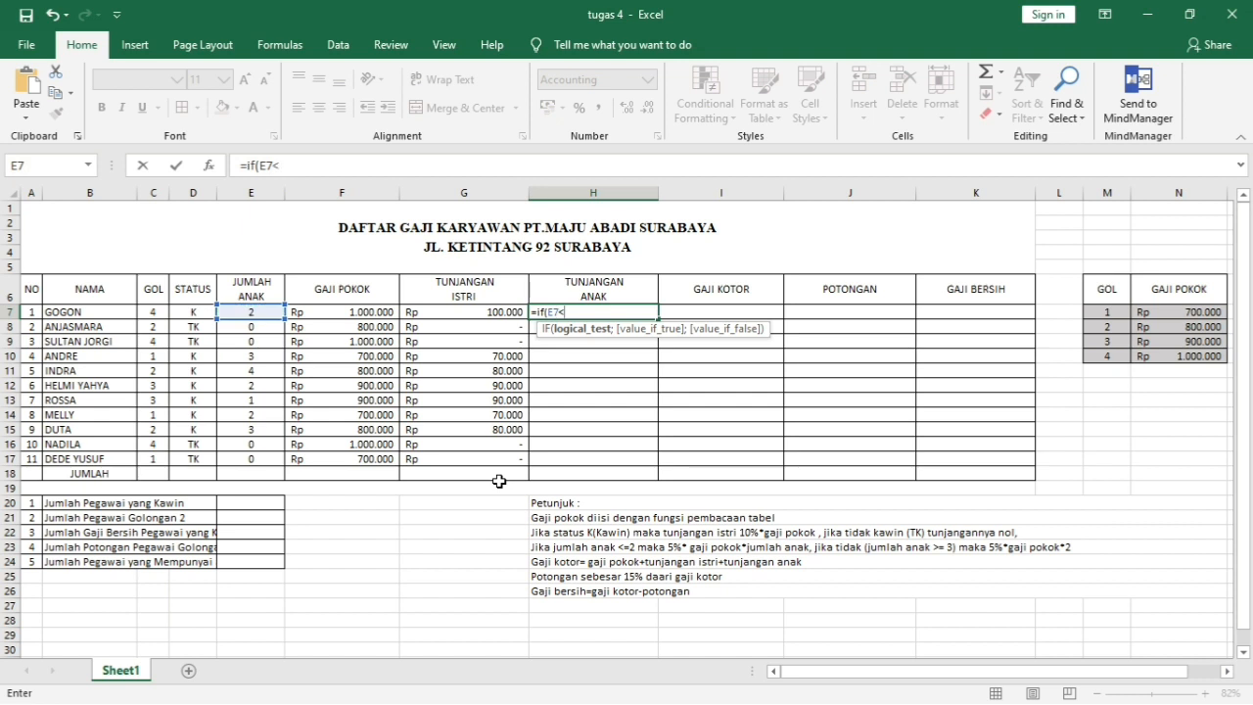
text(=2;)
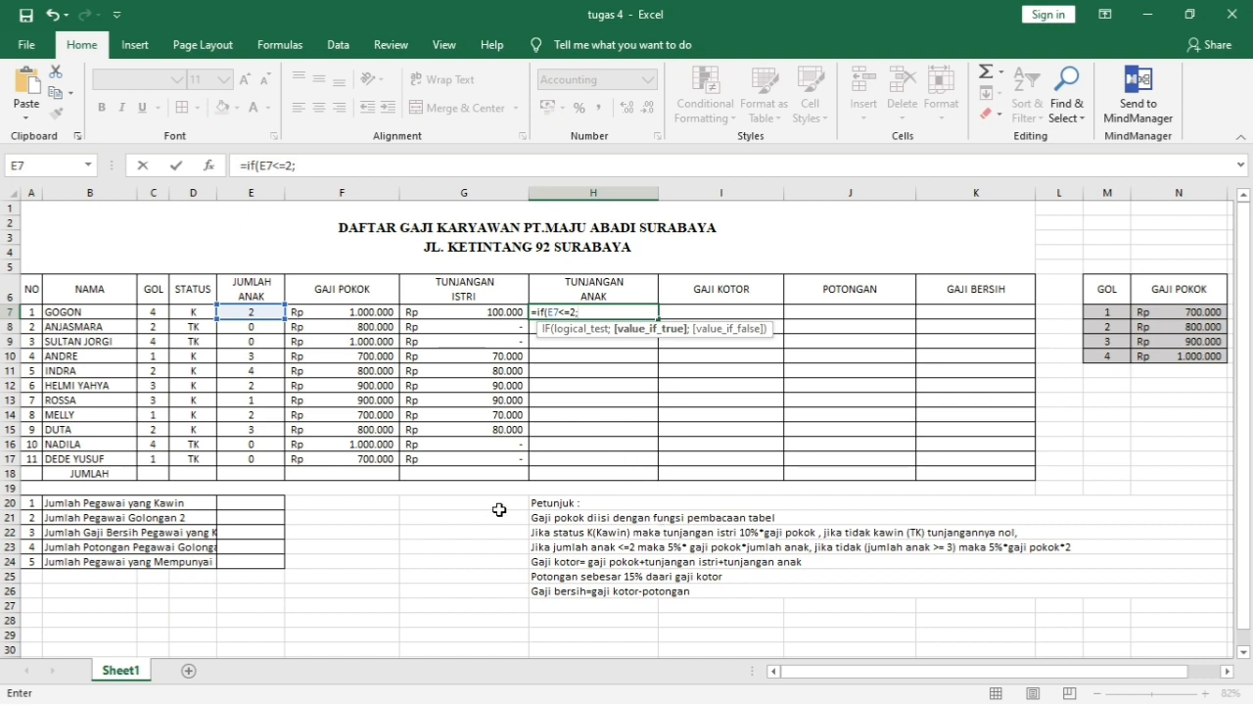
text(5%*)
click(366, 313)
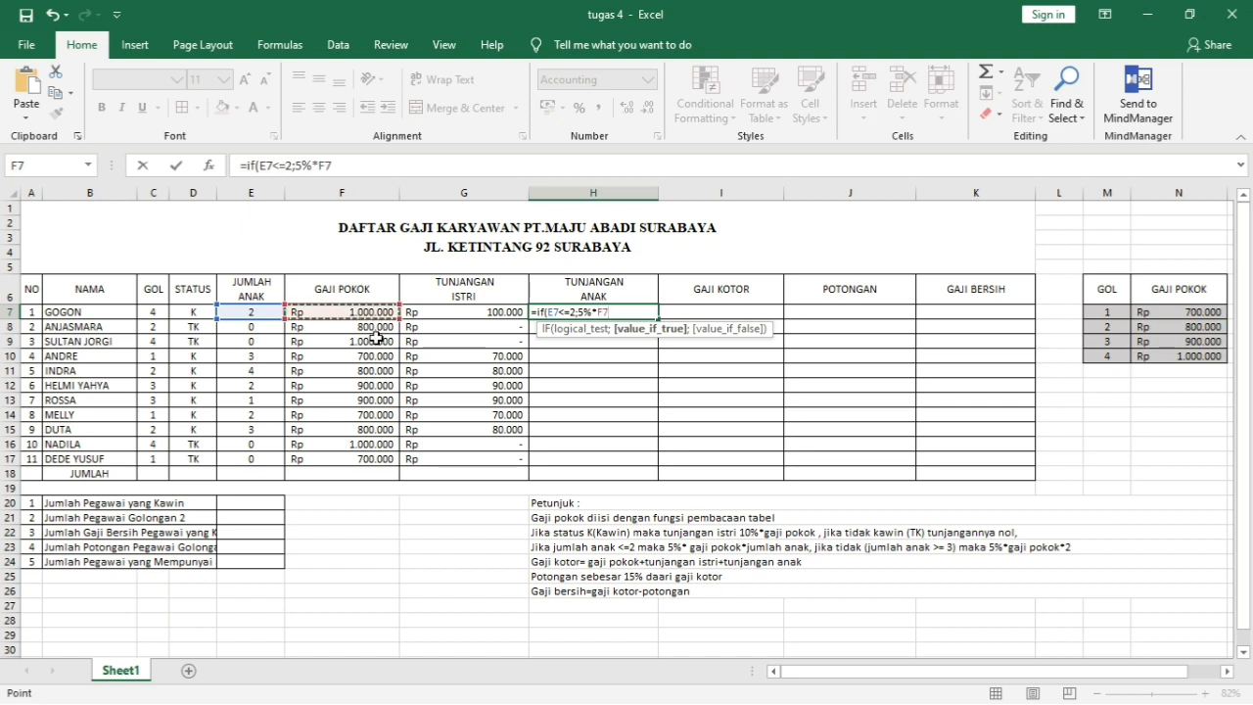
text(*)
click(240, 314)
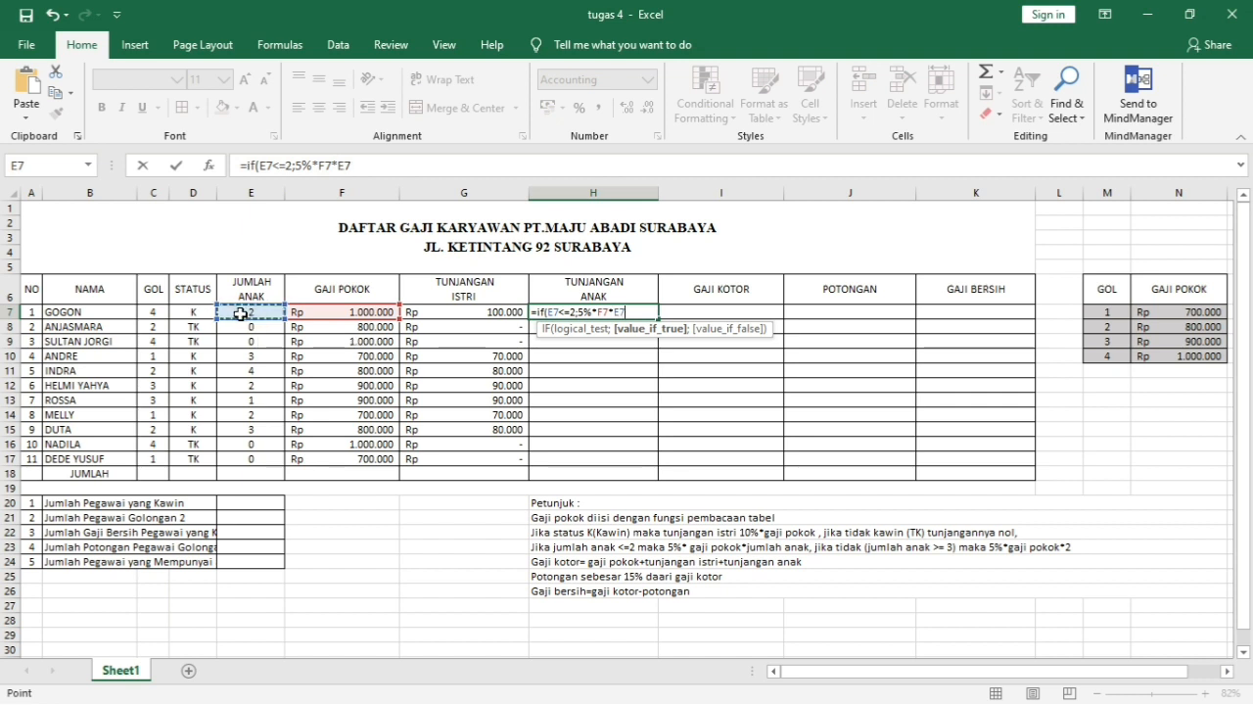
text(;)
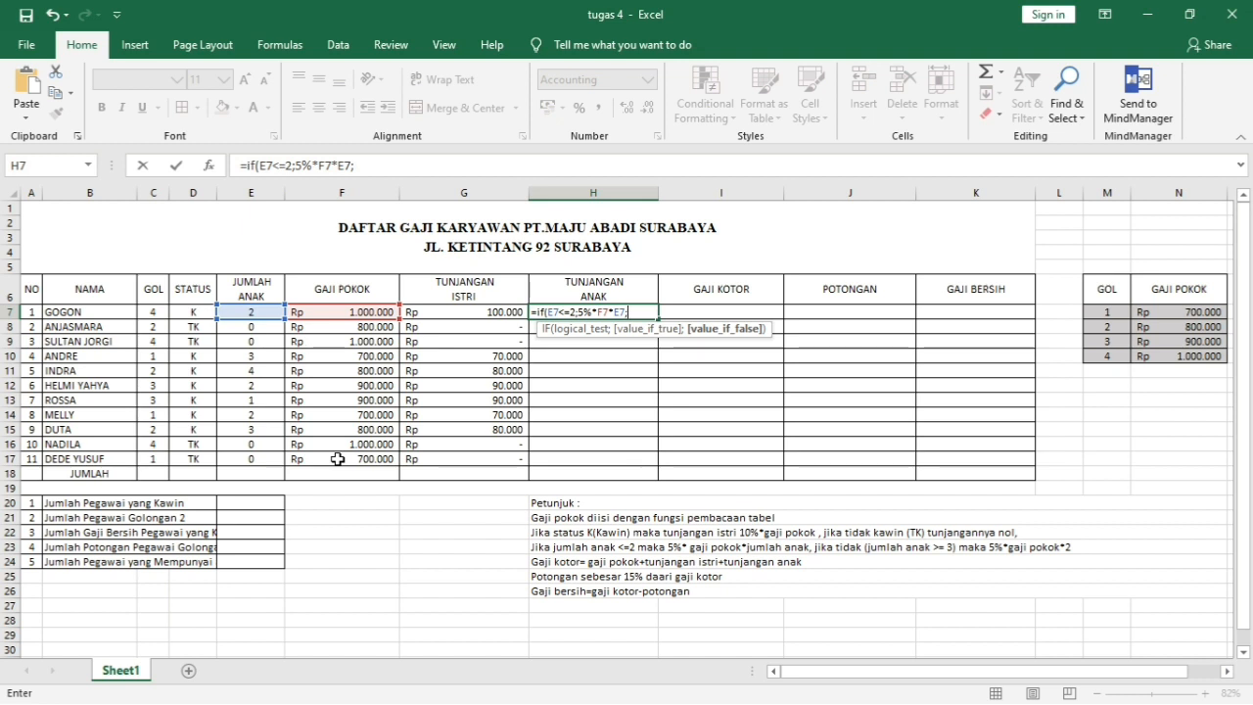
text(5%*)
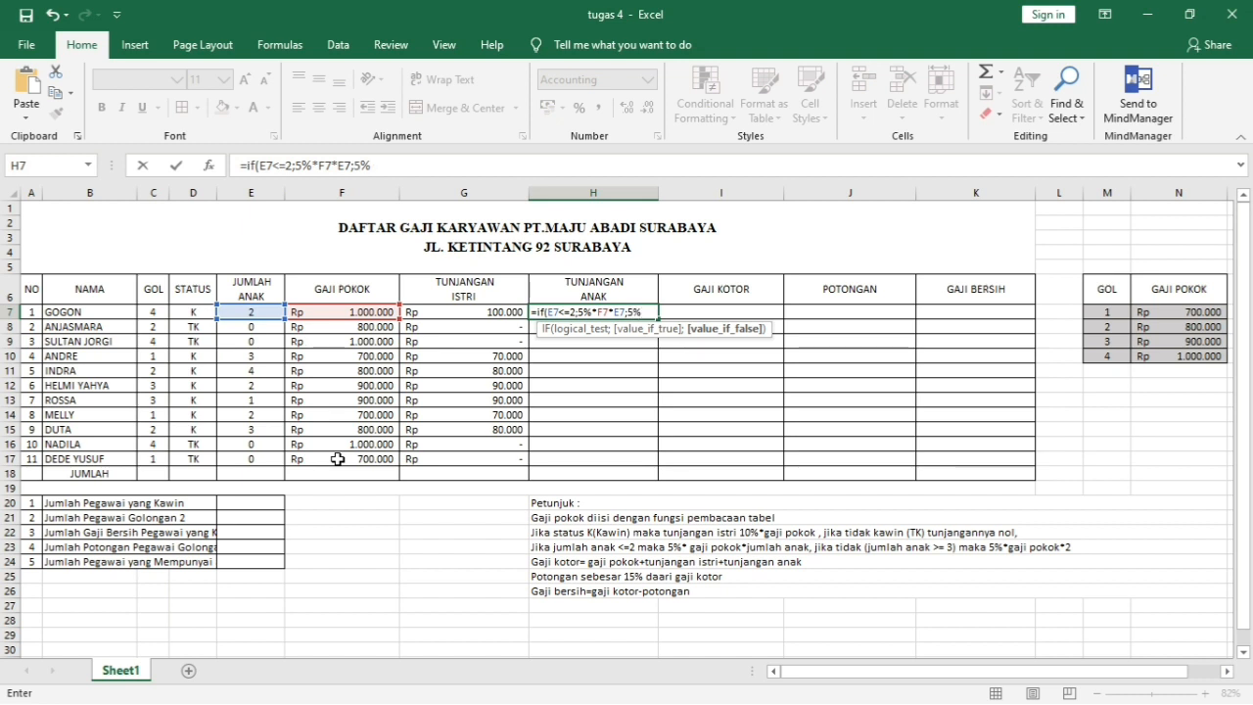
click(350, 311)
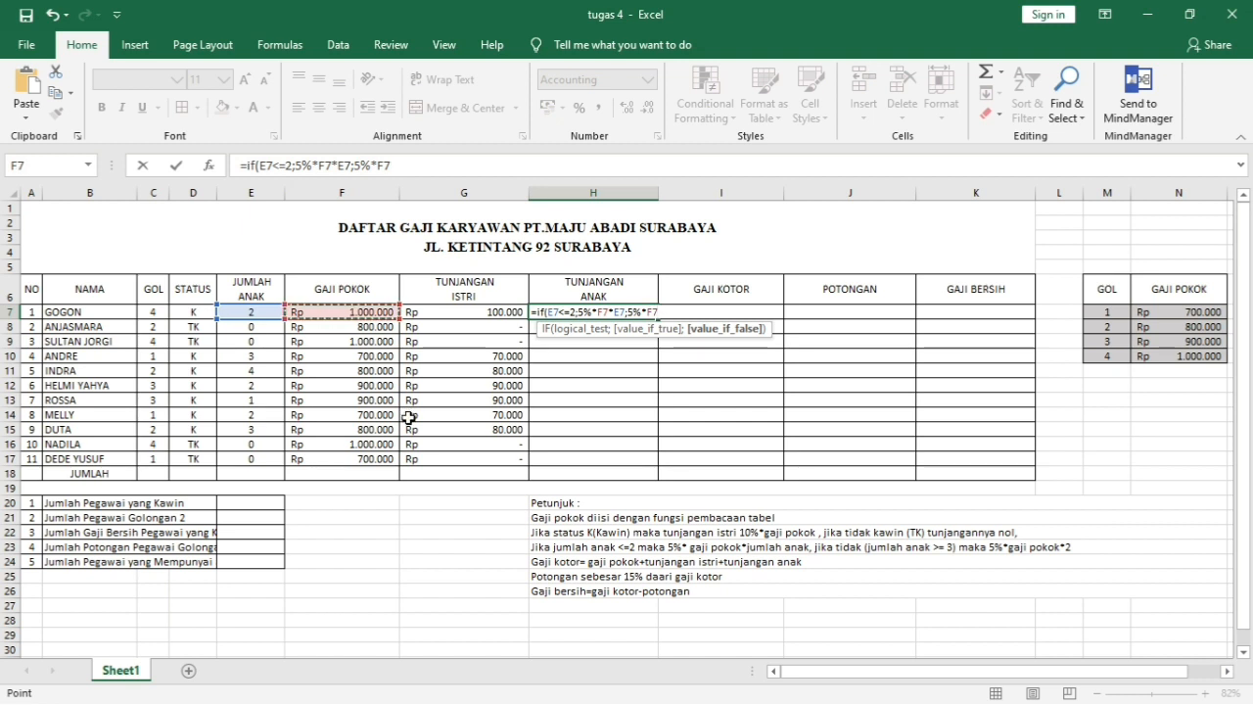
text(*)
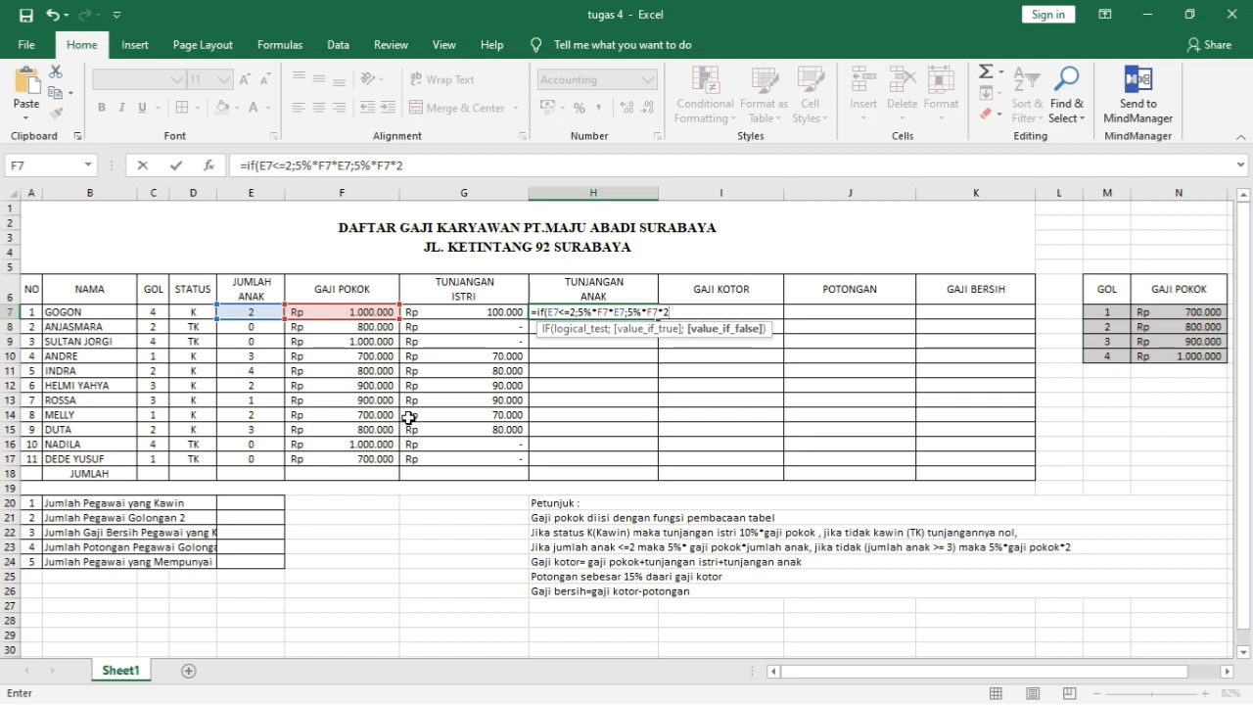
text(E7;5%*F7*2))
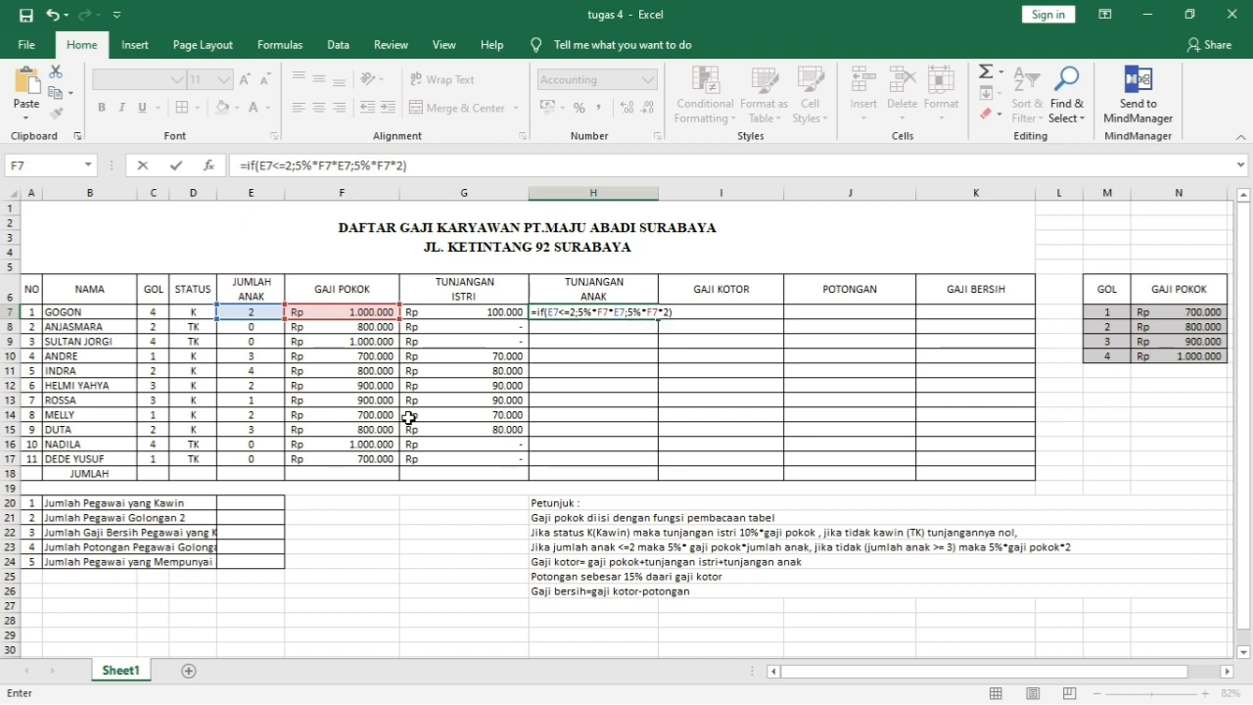
key(Return)
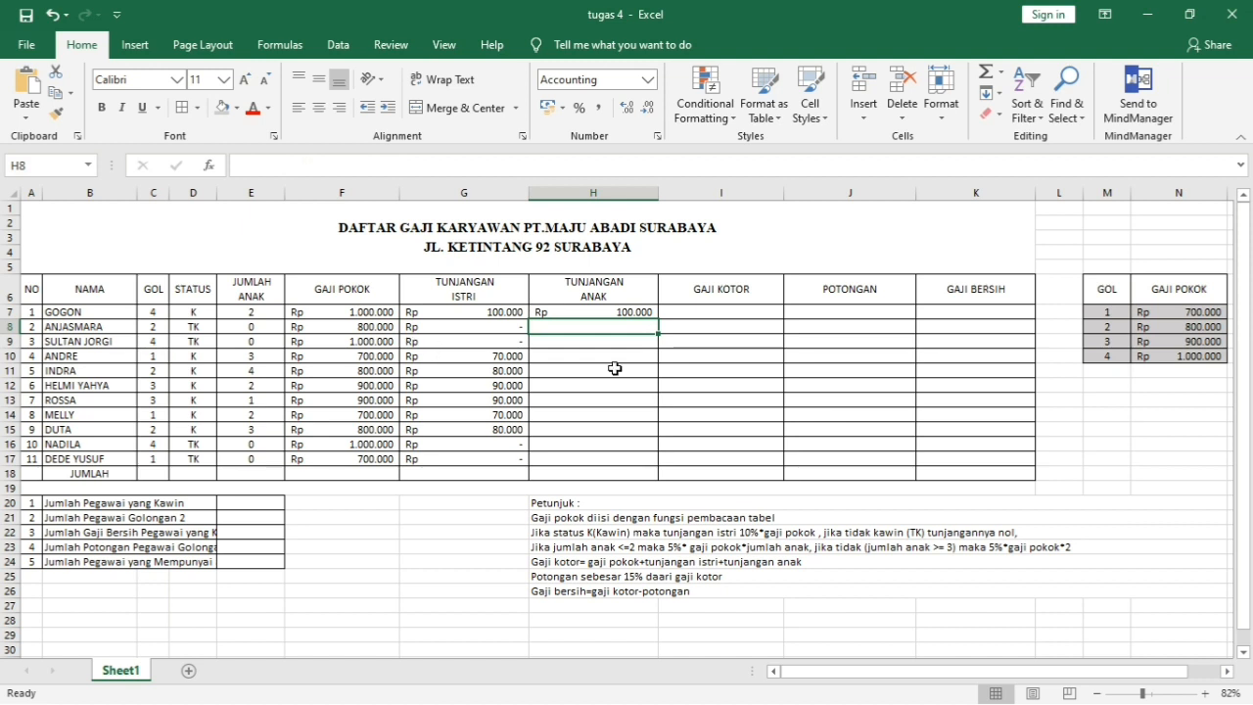
Step: Copy the TUNJANGAN ANAK formula from H7 down through H17
click(633, 312)
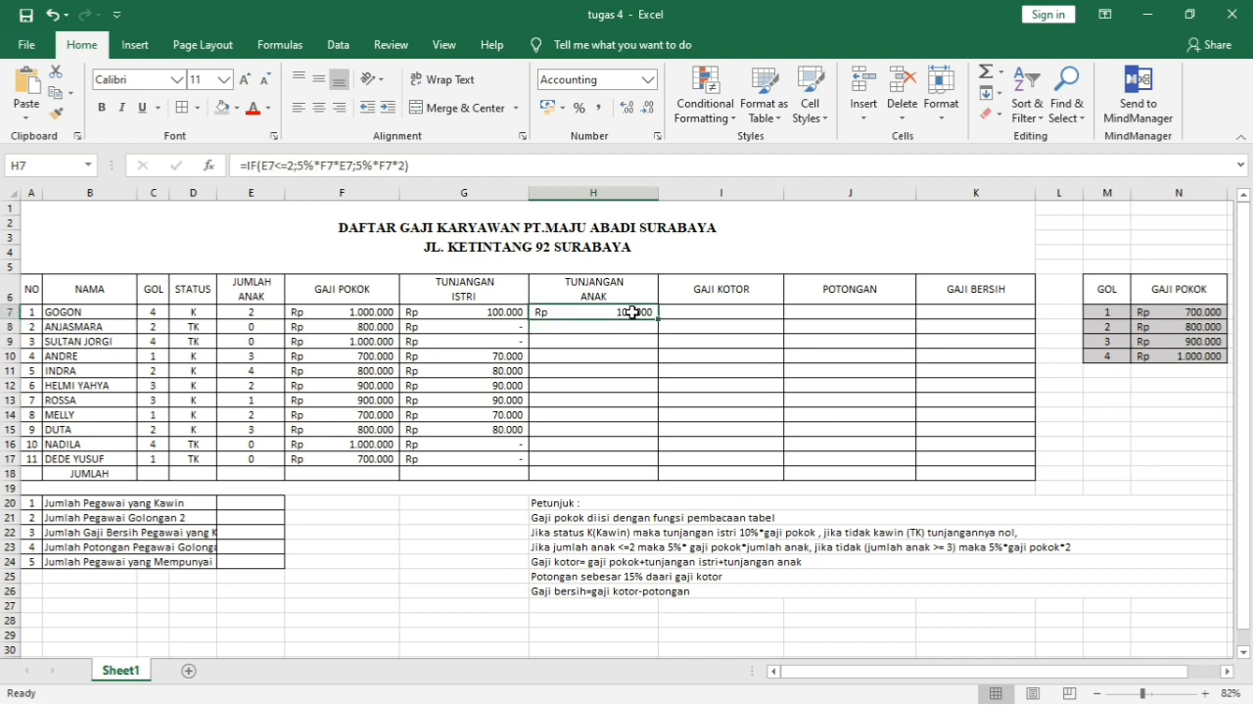
drag(659, 319, 666, 467)
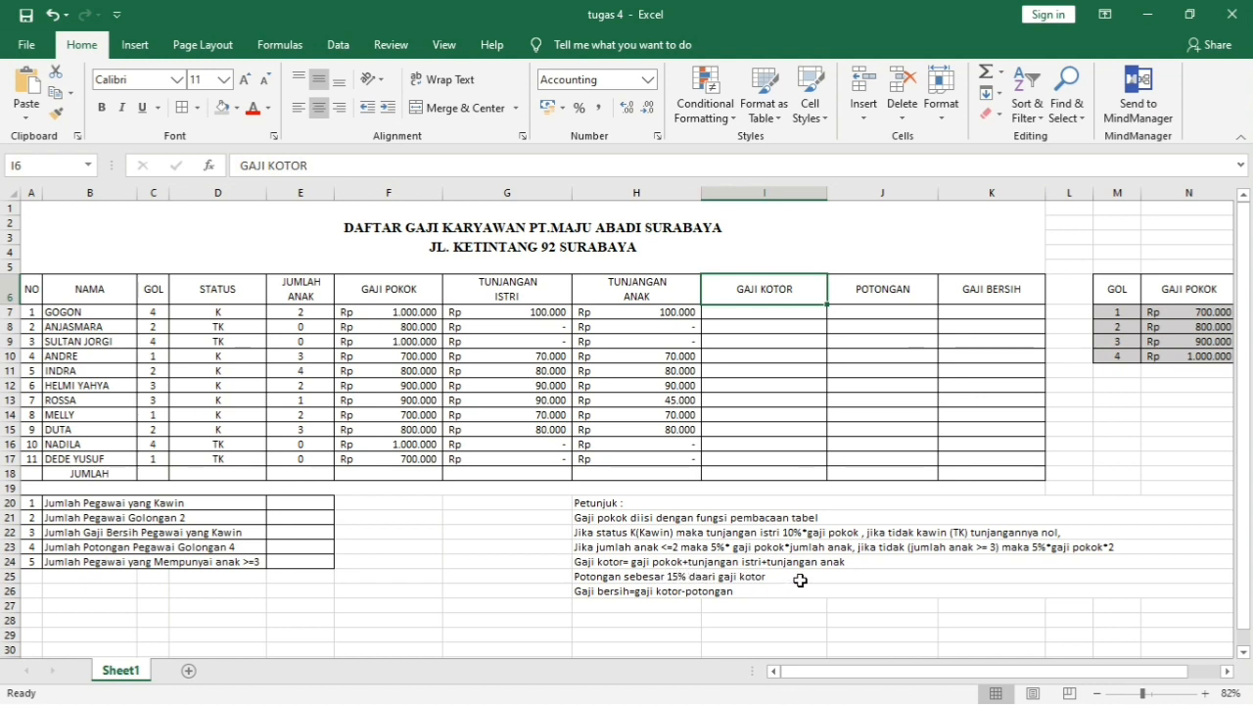
Step: Enter =SUM(F7:H7) in I7 to calculate the first employee's GAJI KOTOR from base salary and both allowances
click(717, 312)
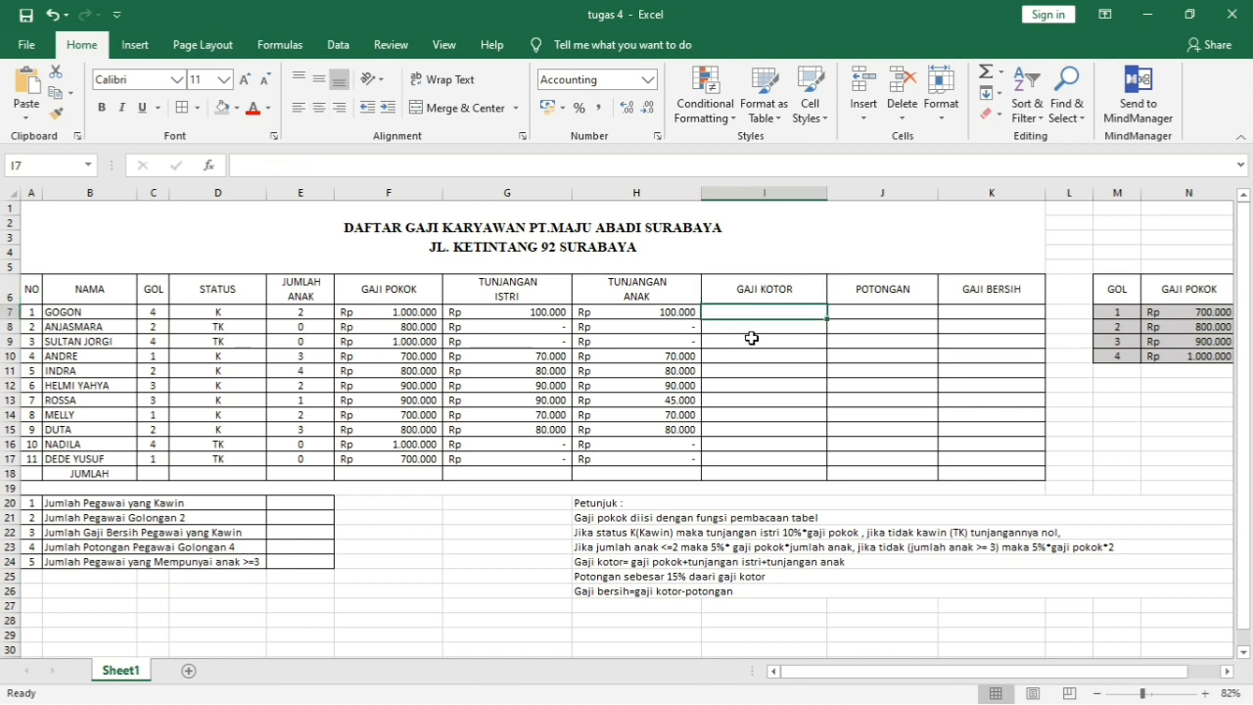
text(=)
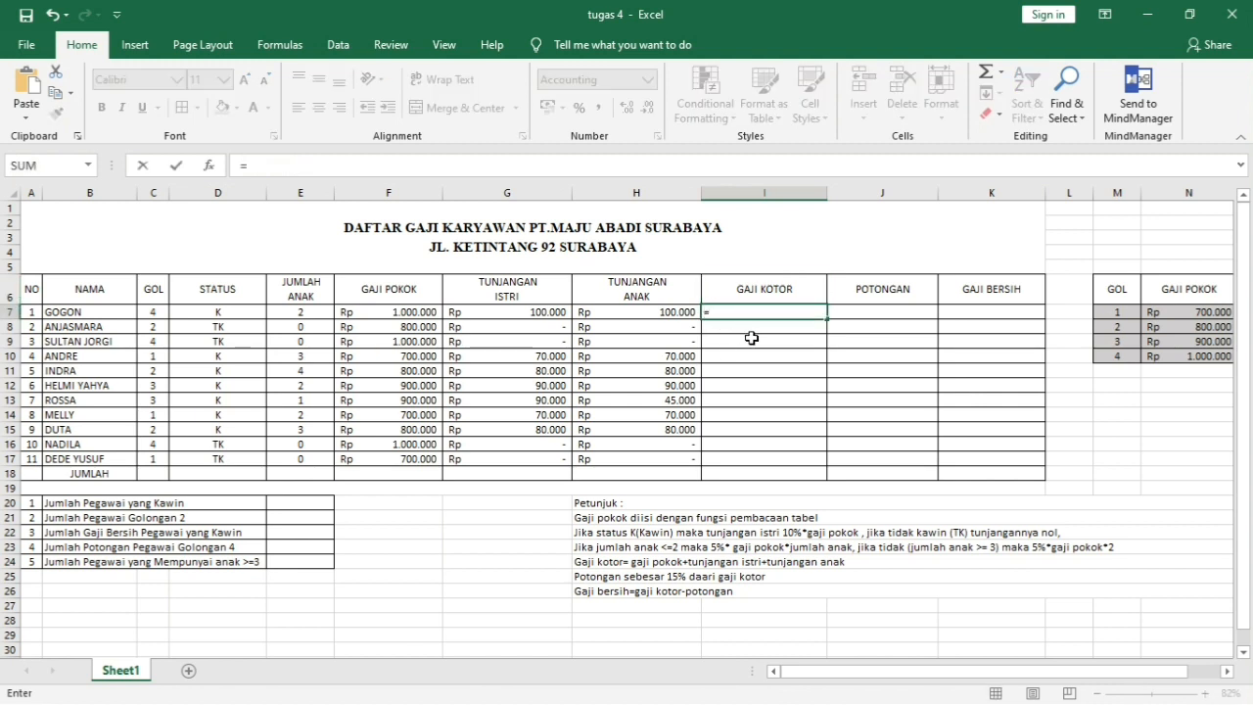
text(sum)
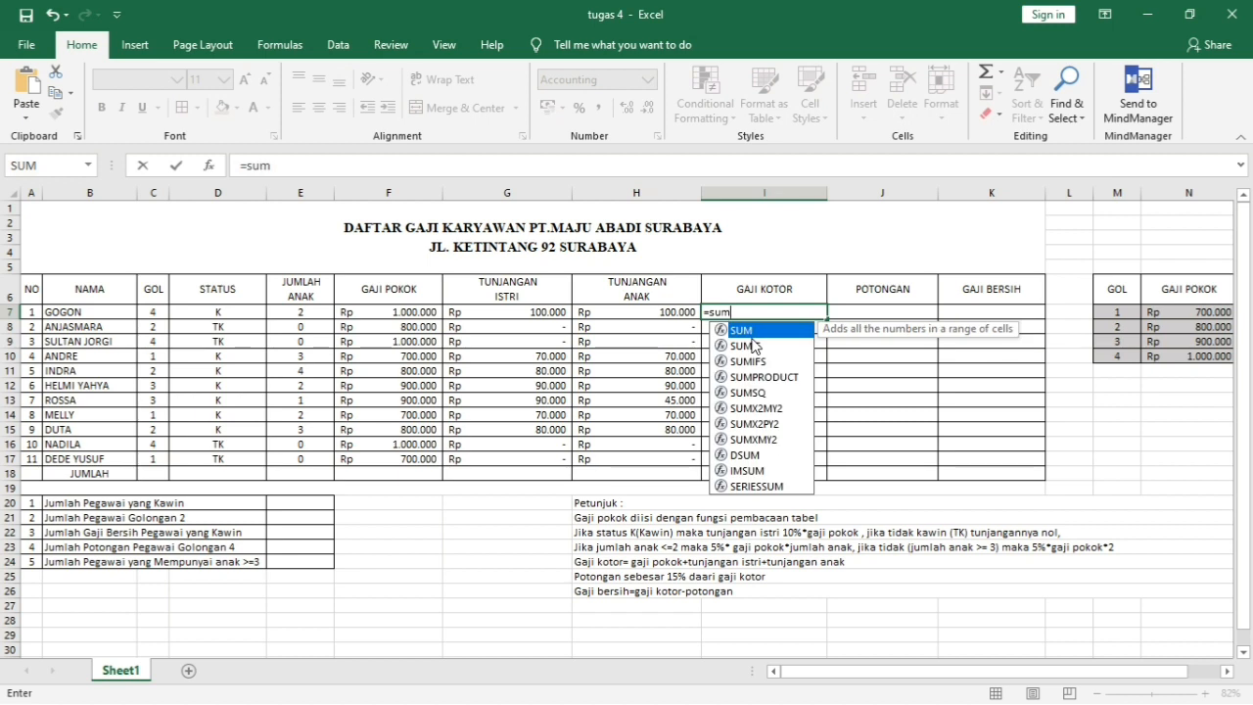
text(()
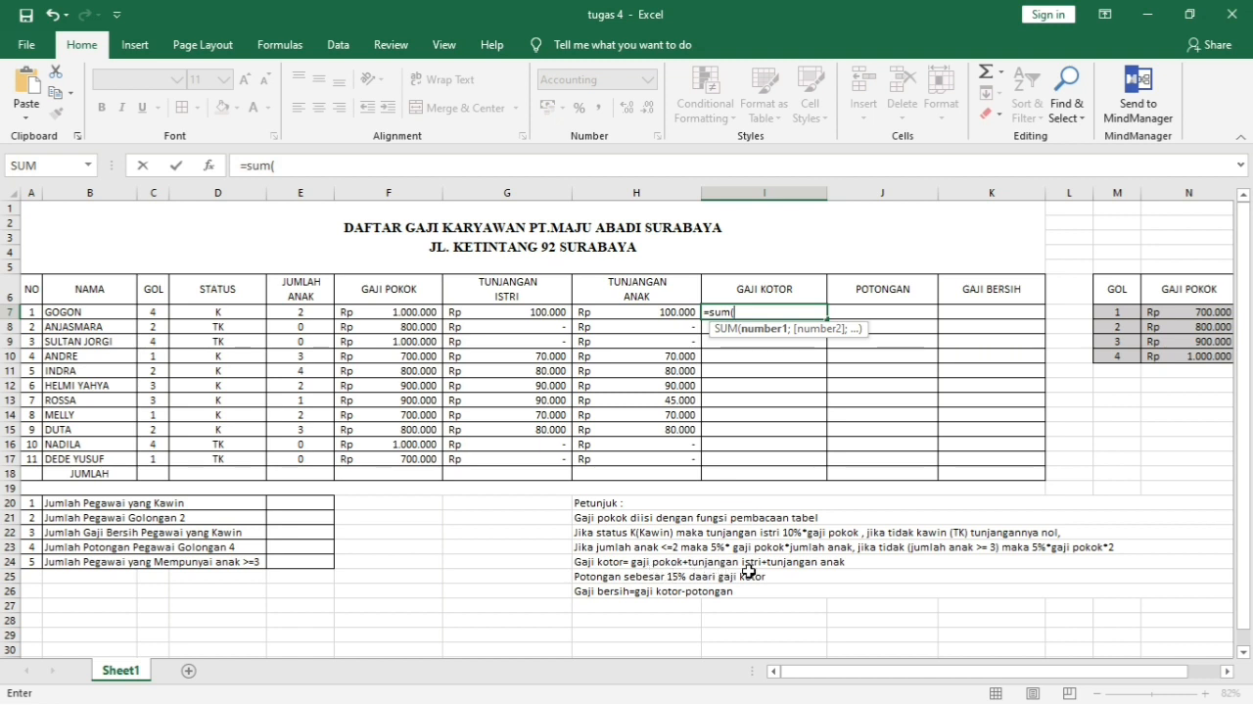
click(388, 311)
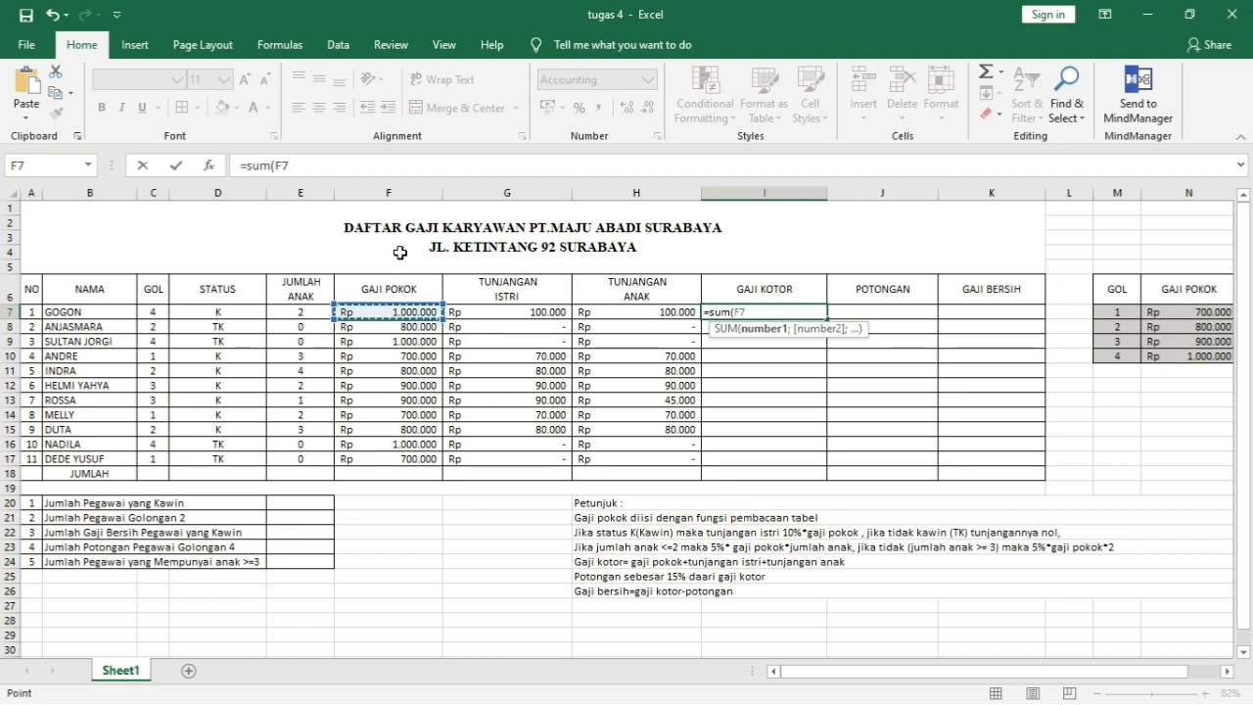
click(445, 319)
drag(452, 324, 548, 314)
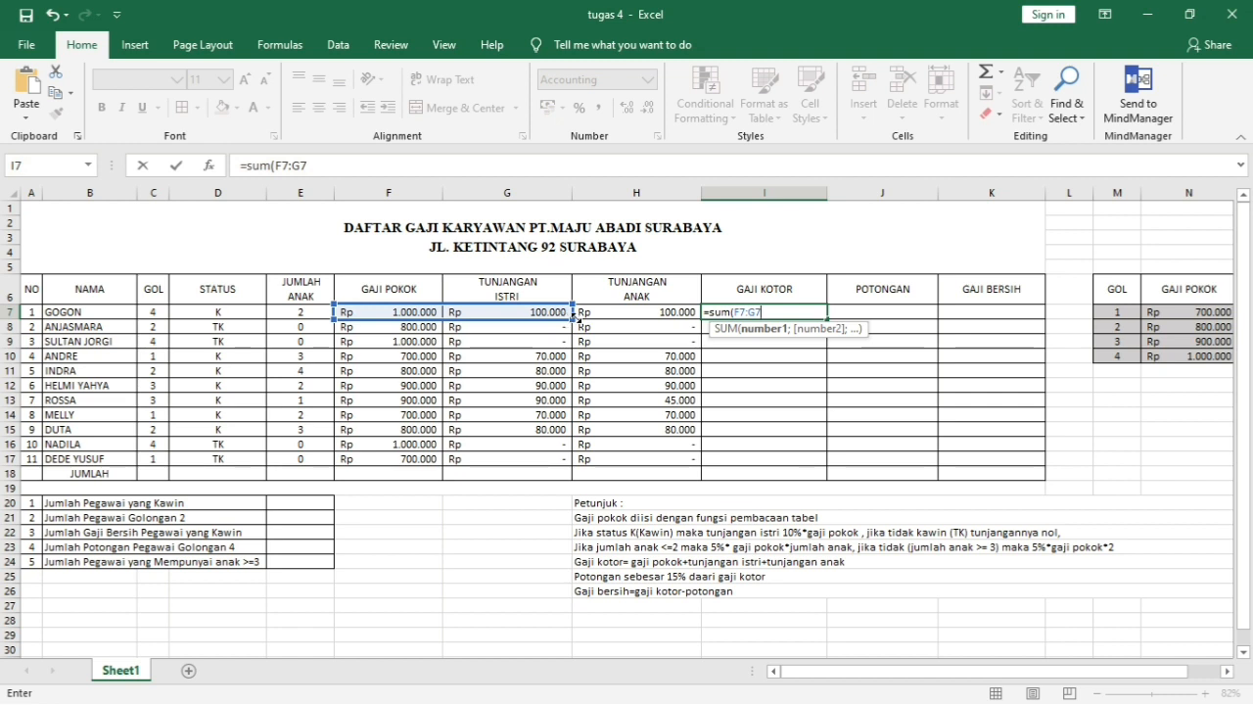
drag(613, 318, 677, 323)
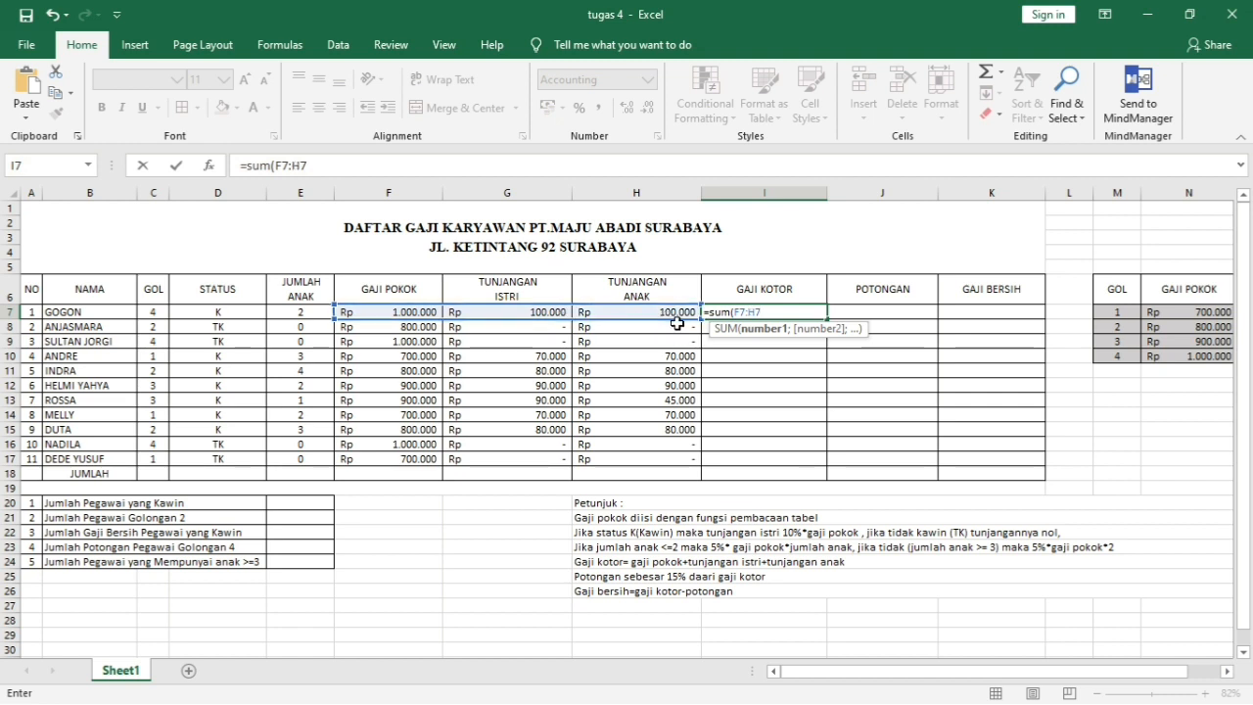
text())
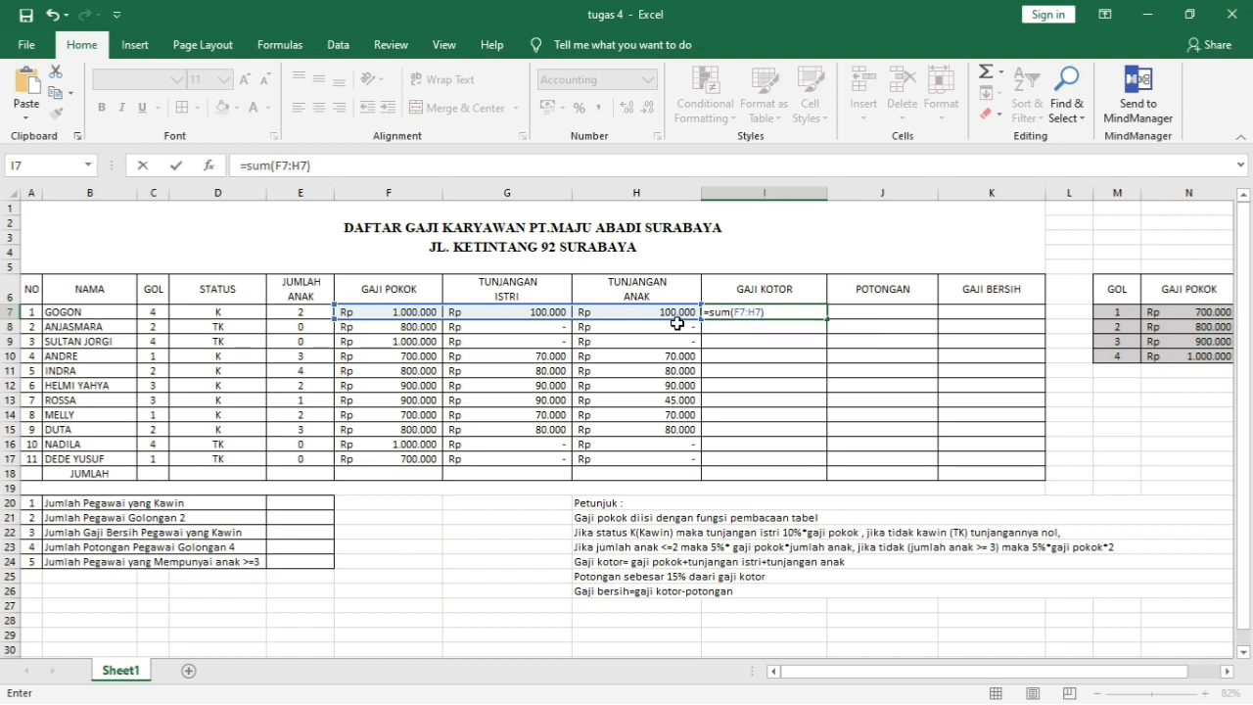
key(Return)
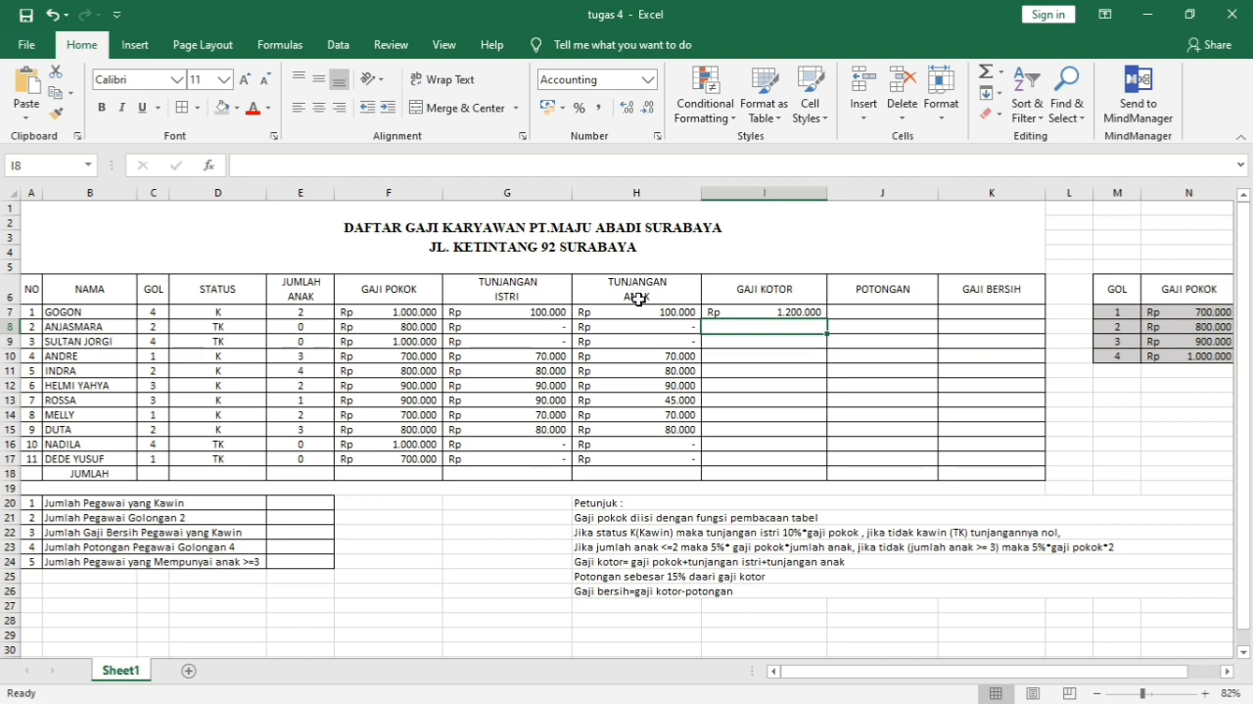
Step: Copy the GAJI KOTOR formula from I7 down through I17
click(800, 312)
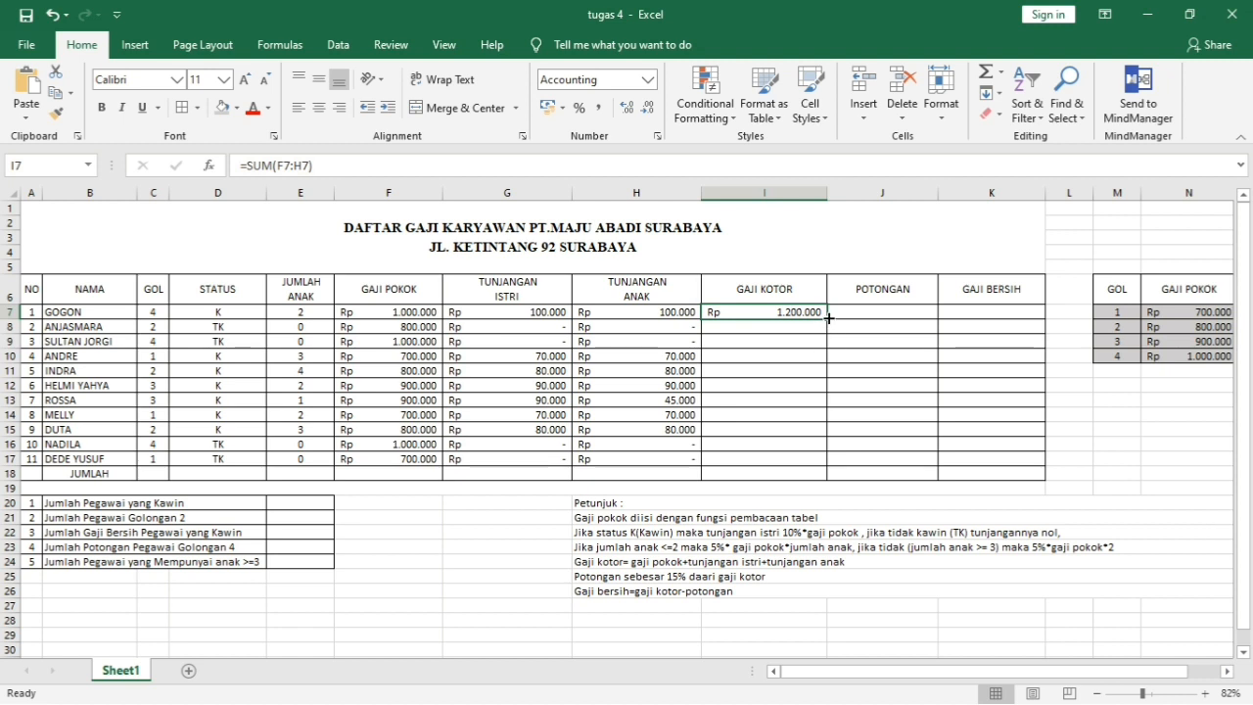
drag(829, 318, 831, 422)
drag(830, 456, 831, 460)
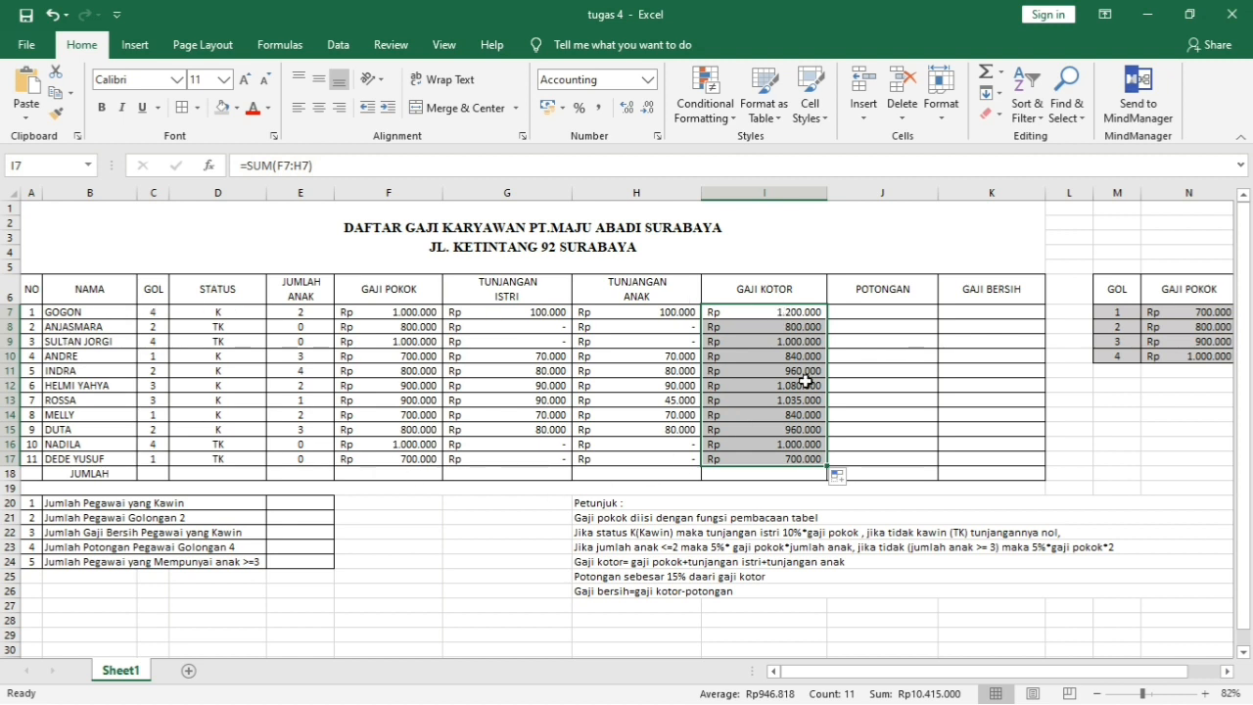
Step: Enter =15%*I7 in J7 to calculate the first employee's POTONGAN and copy the formula down through J17
key(Up)
key(Right)
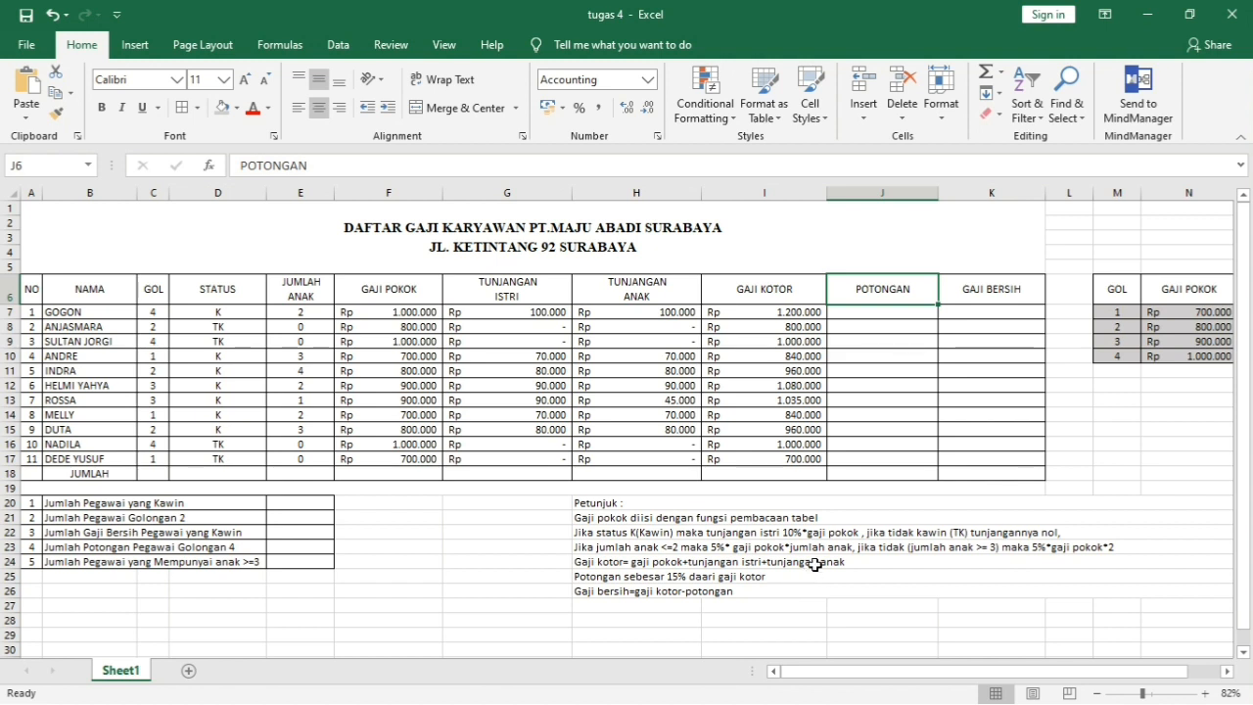
click(881, 313)
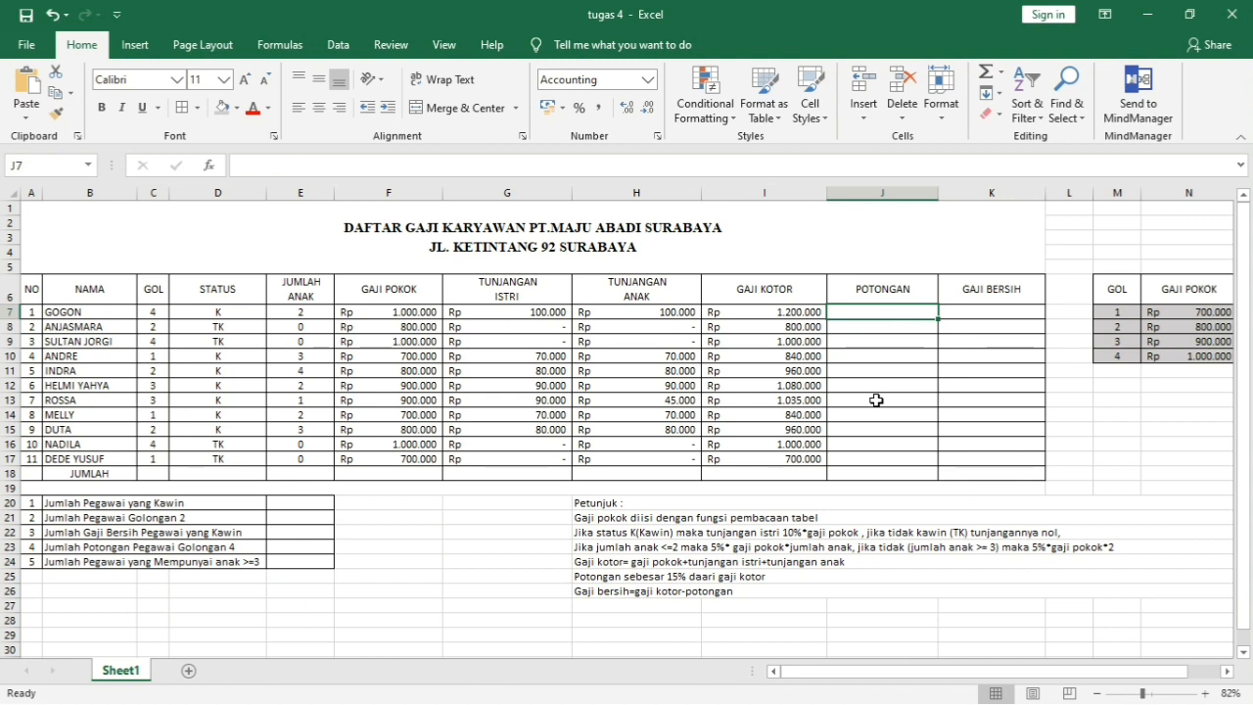
text(=15%)
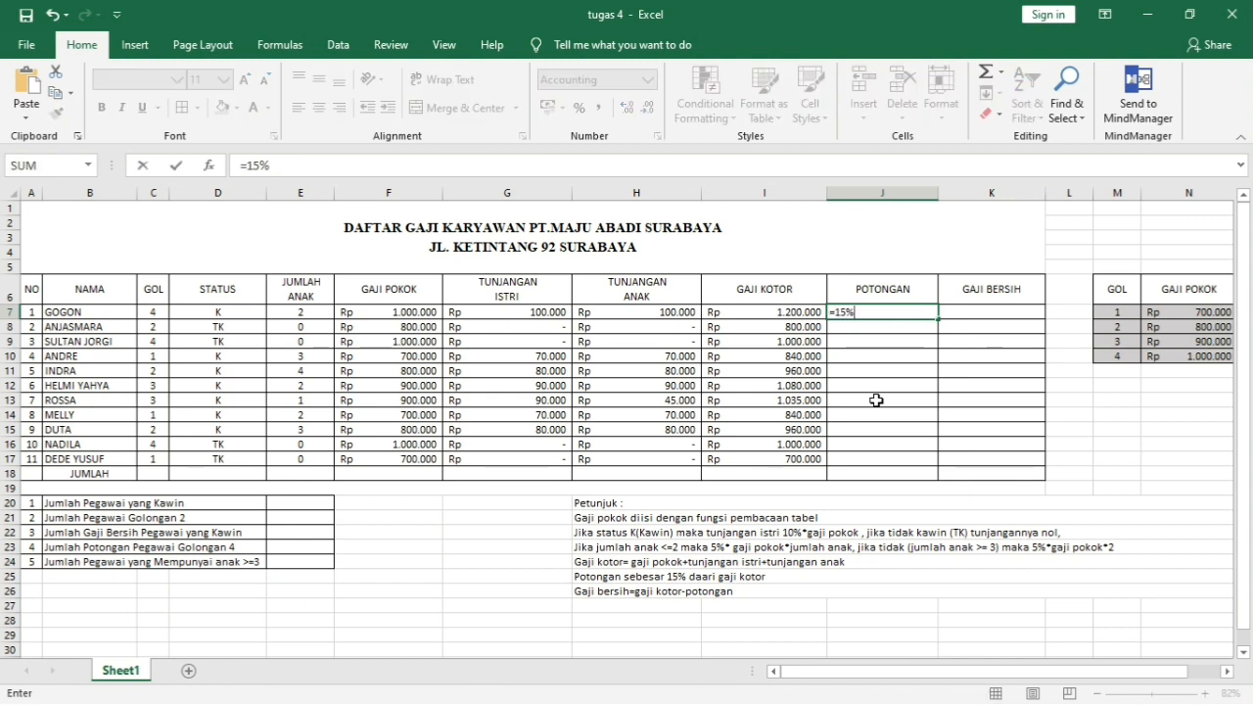
text(*)
click(778, 316)
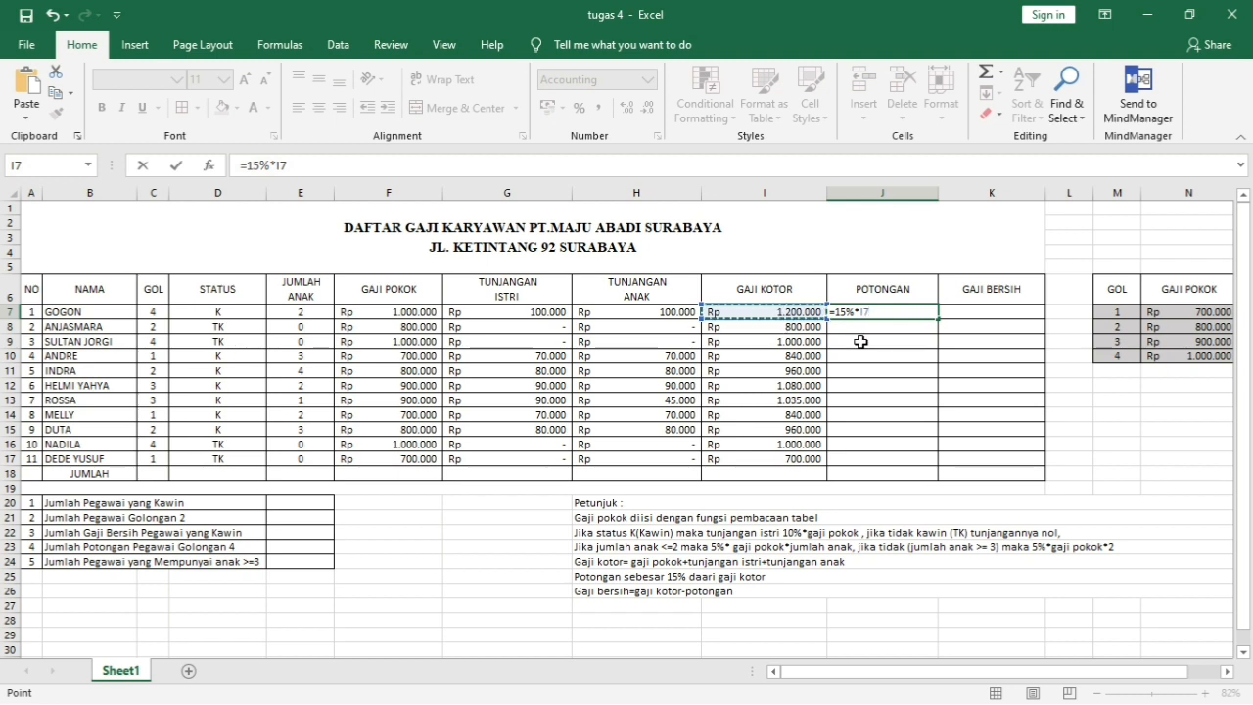
key(Return)
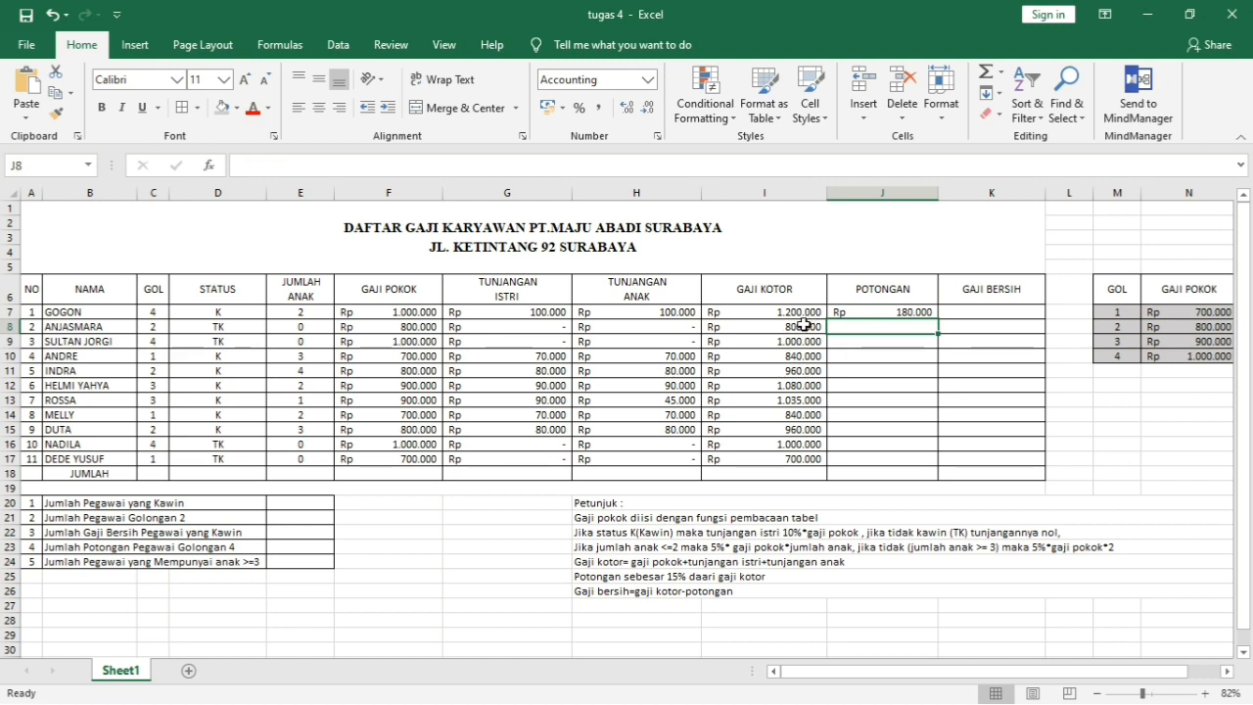
click(905, 315)
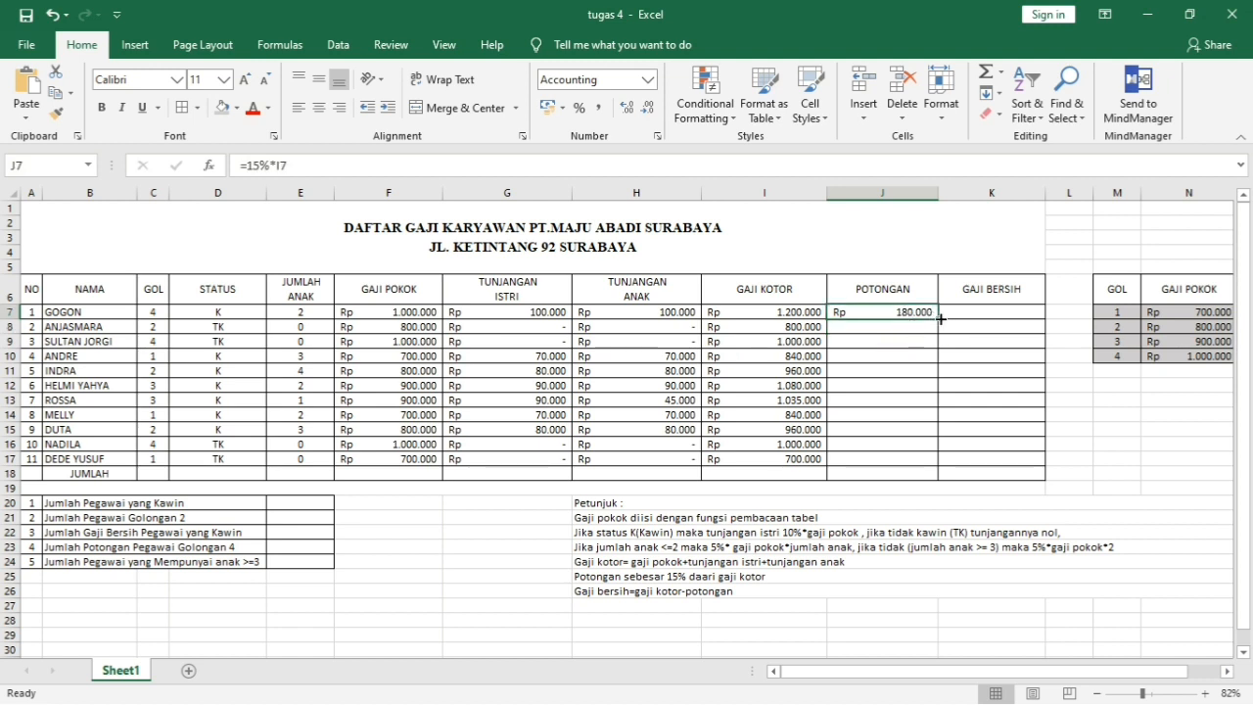
drag(940, 318, 939, 466)
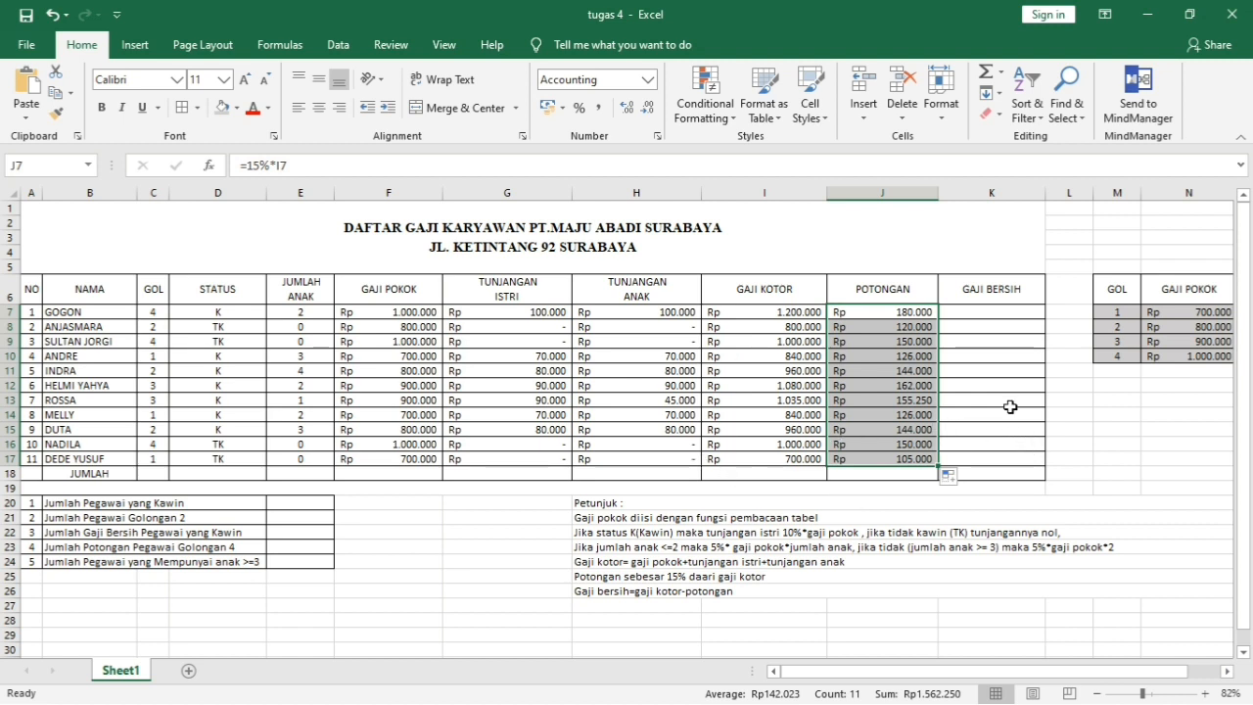
Step: Enter =I7-J7 in K7 to calculate the first employee's GAJI BERSIH and copy the formula down through K17
click(1000, 292)
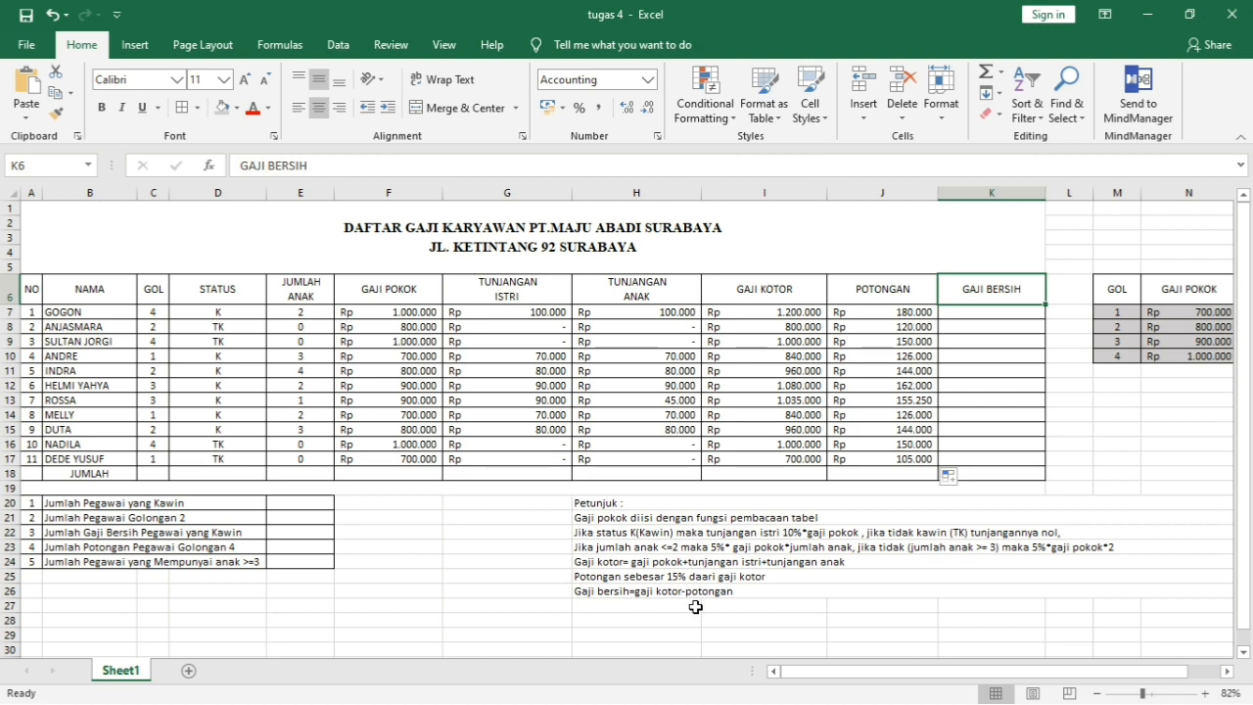
click(993, 311)
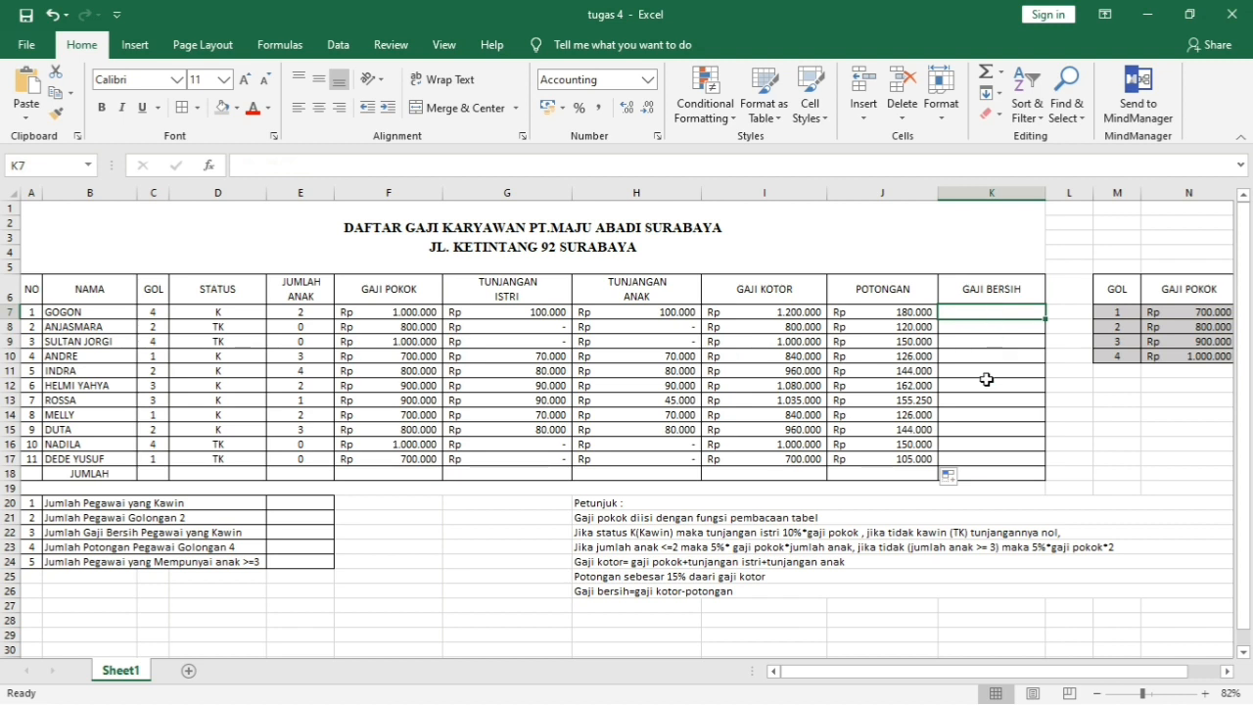
text(=)
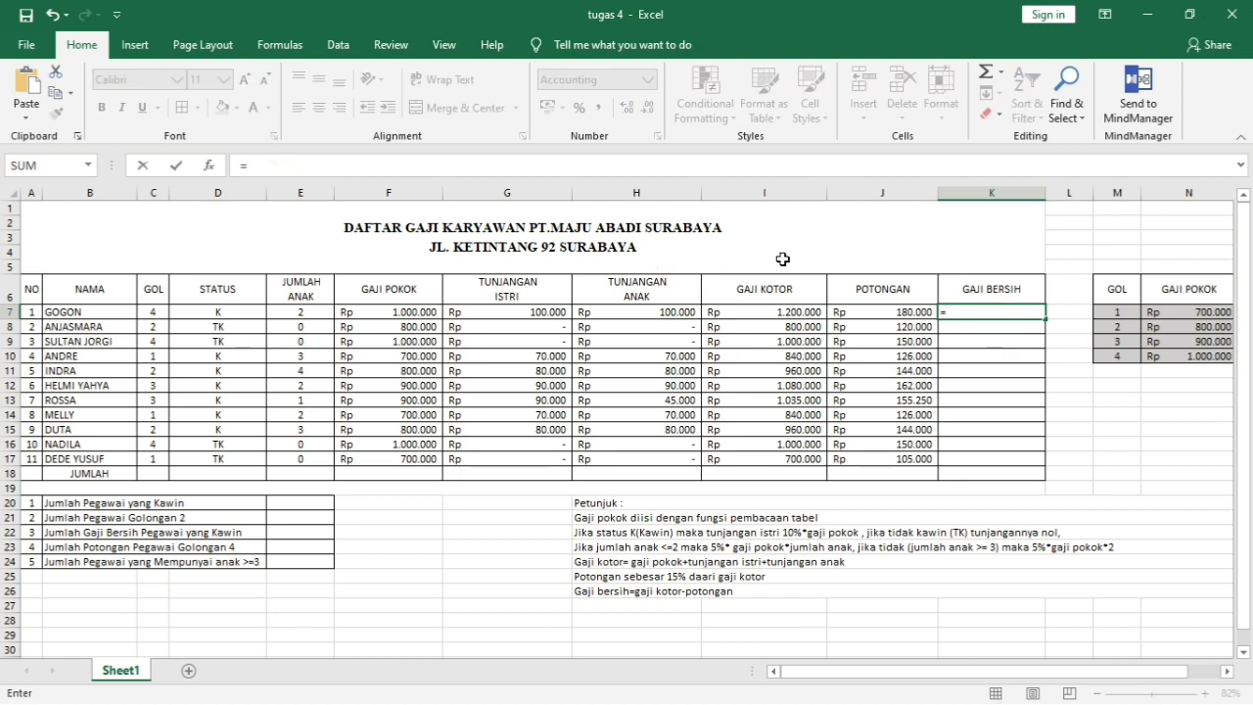
click(794, 314)
text(-)
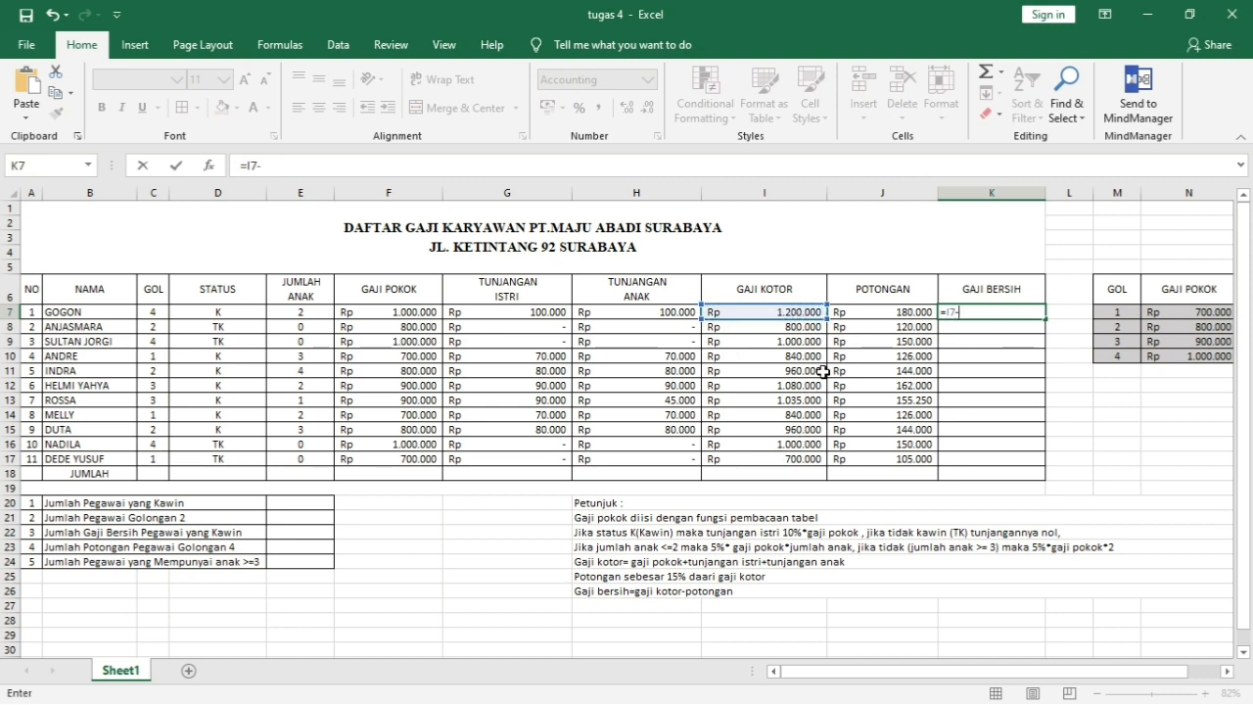
click(886, 312)
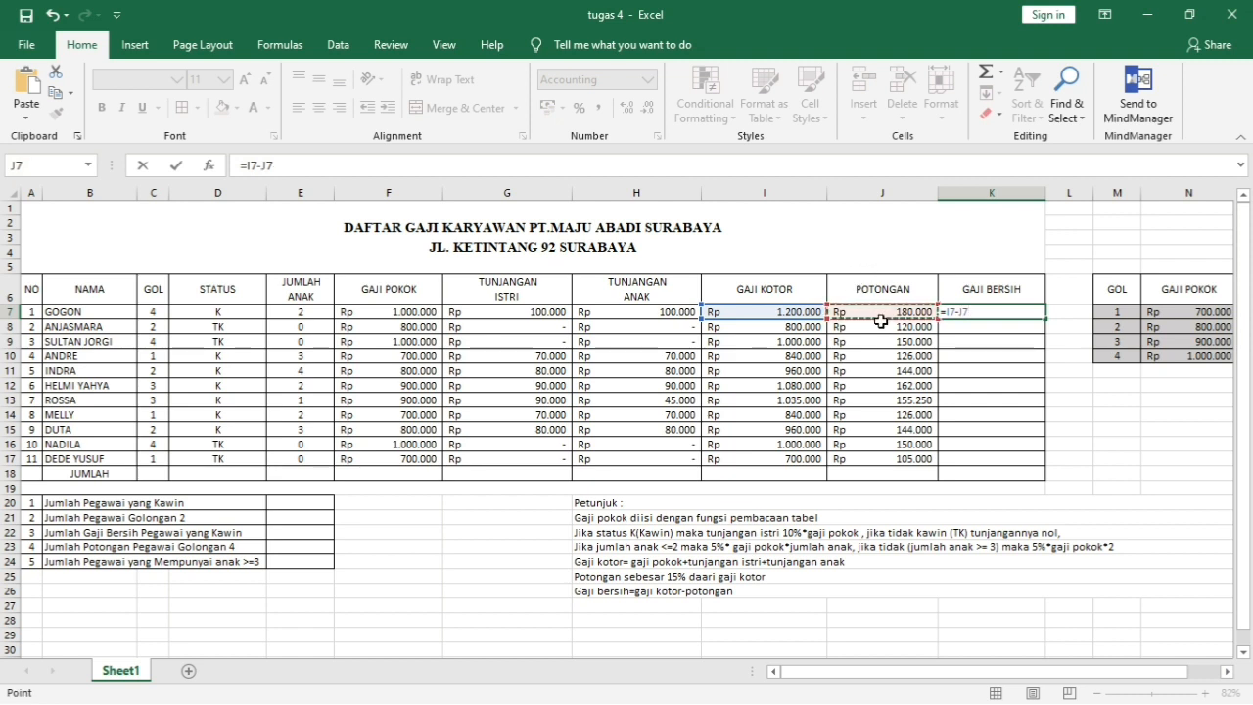
key(Return)
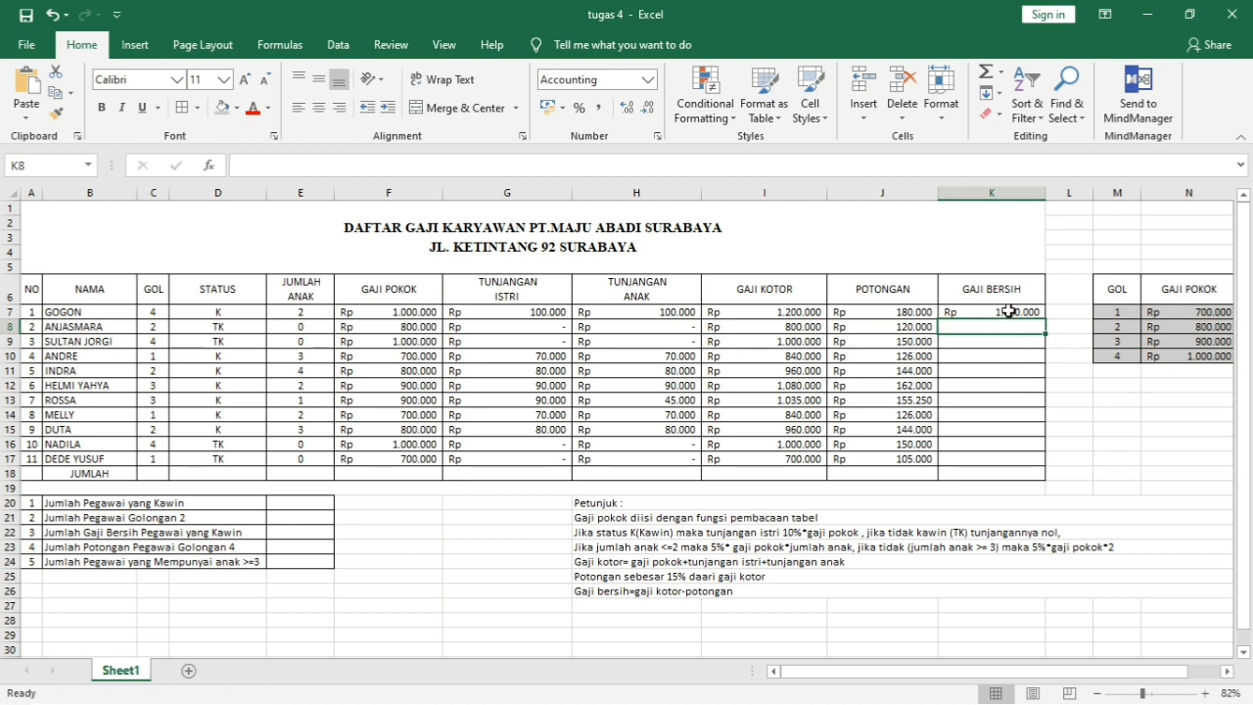
click(1039, 312)
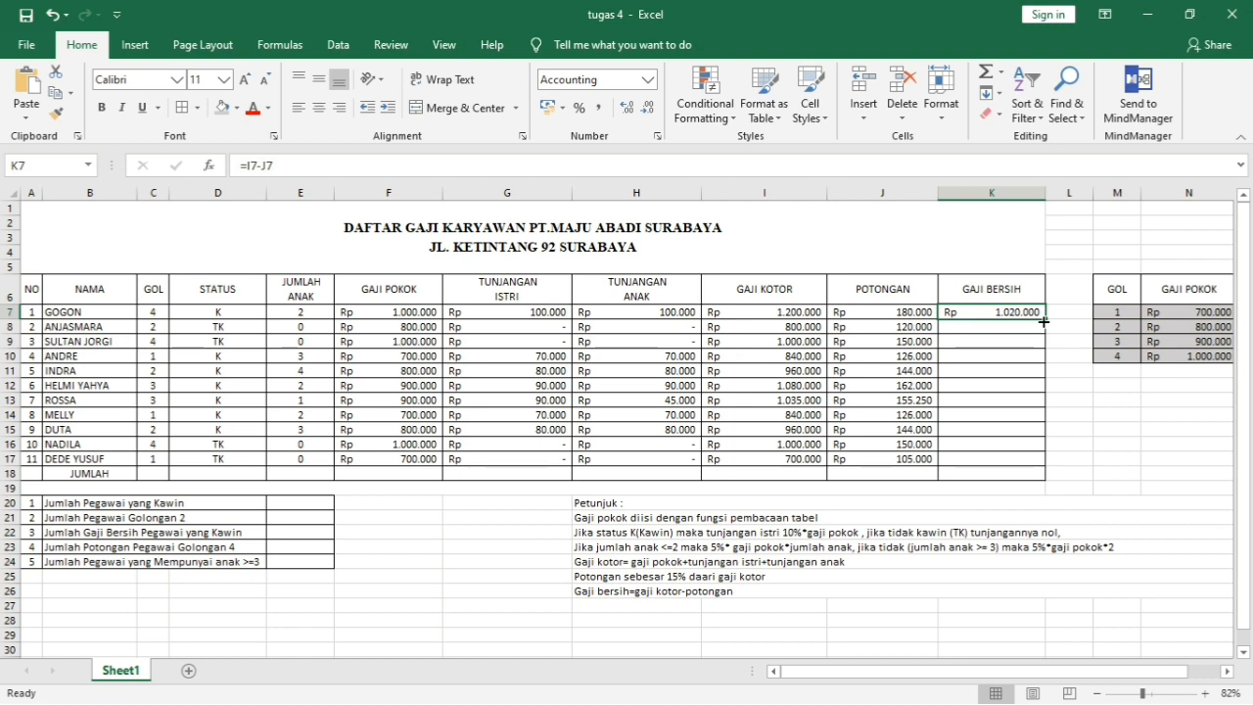
drag(1046, 319, 1050, 466)
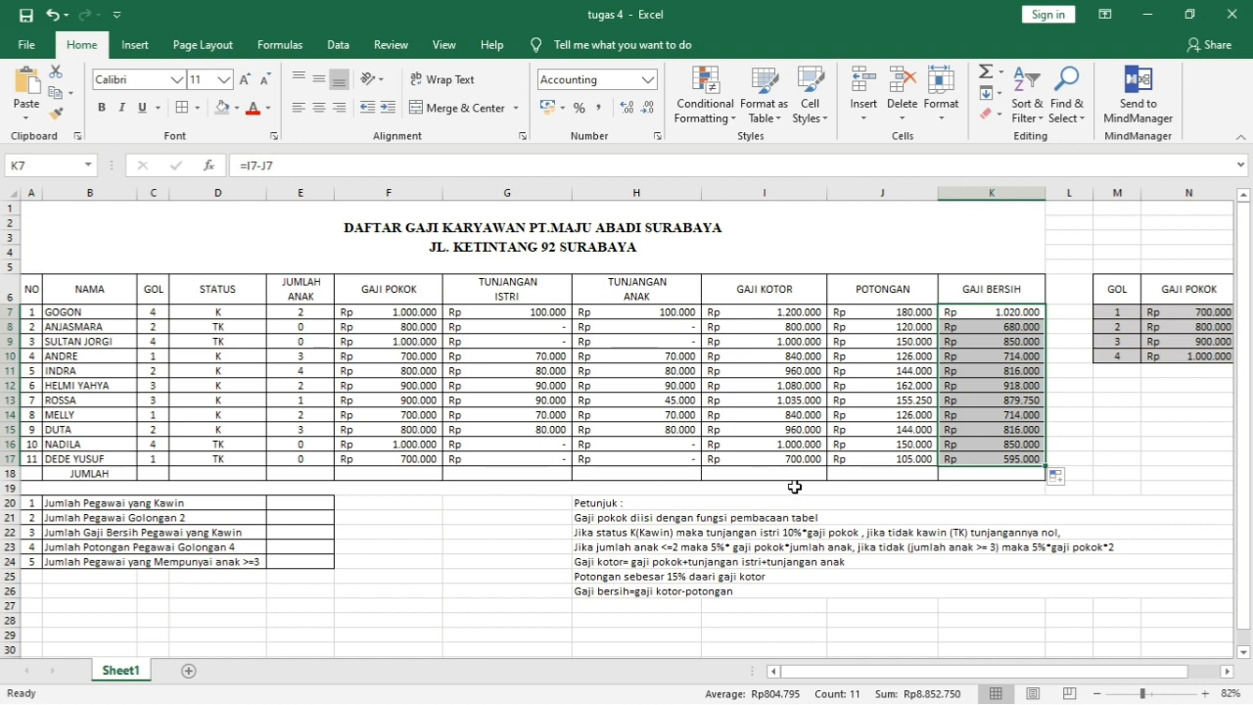
Step: Enter =SUM(E7:E17) in E18 to total the JUMLAH ANAK column in the JUMLAH row
click(297, 476)
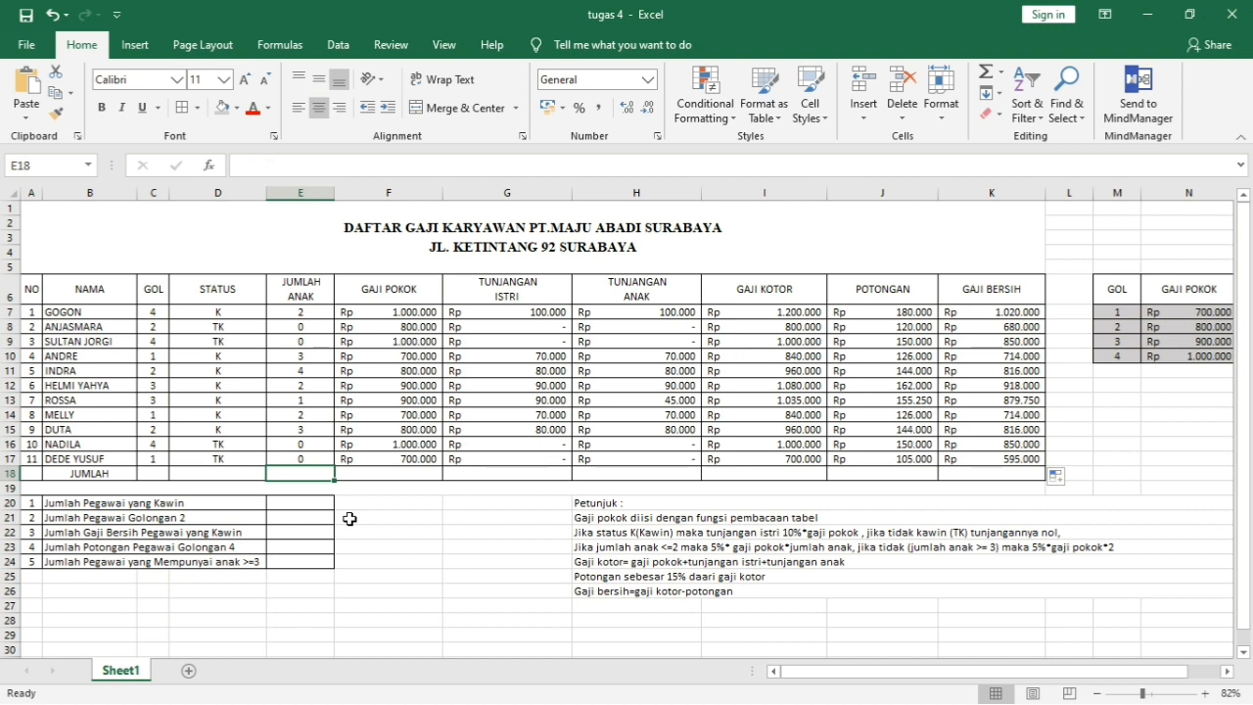
text(=)
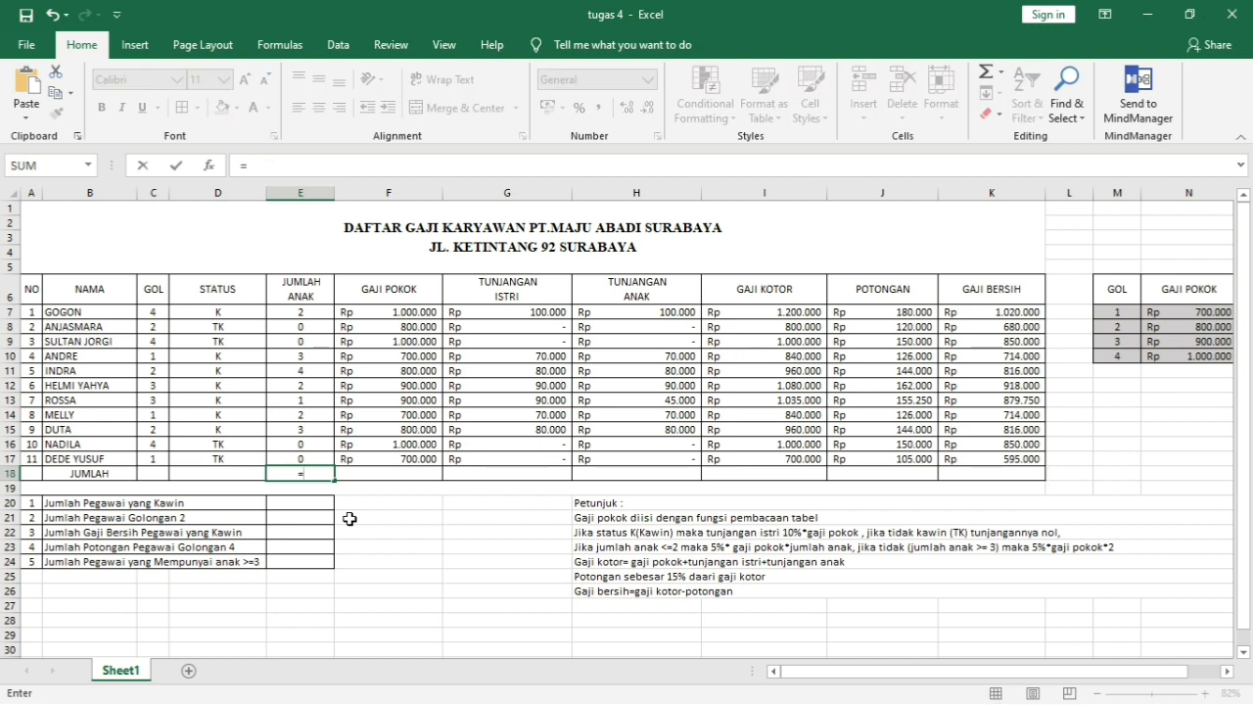
text(su)
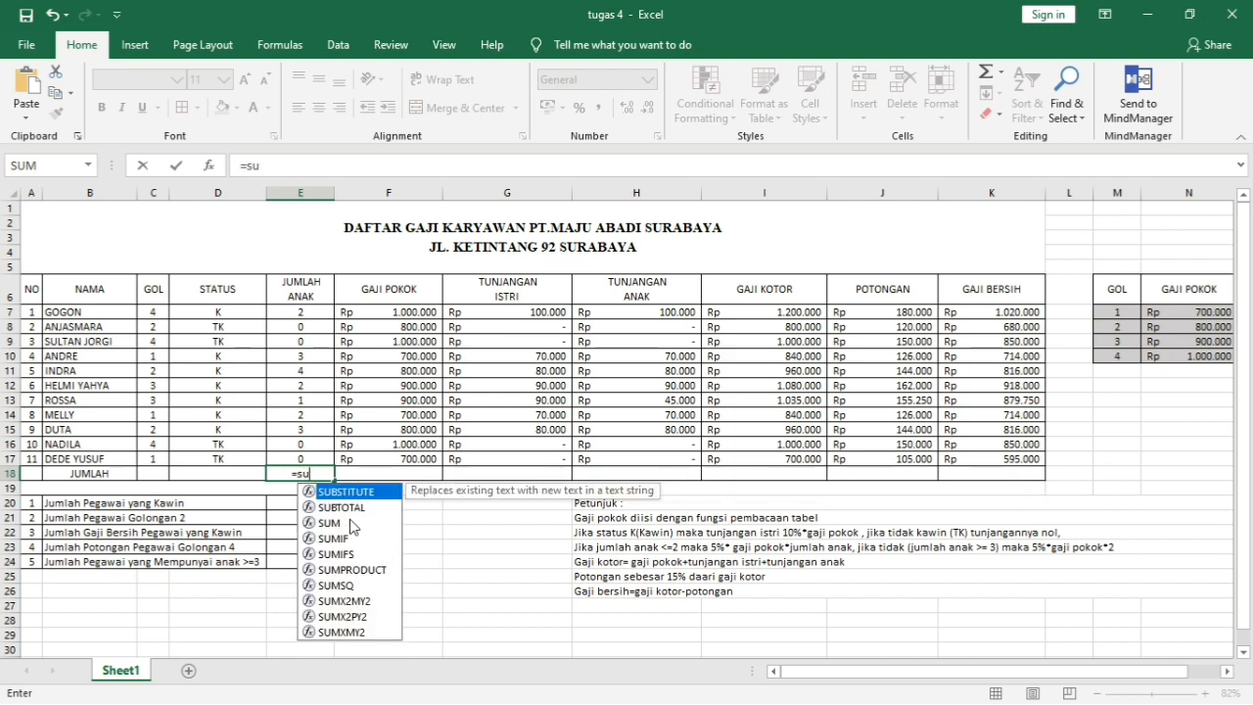
text(m()
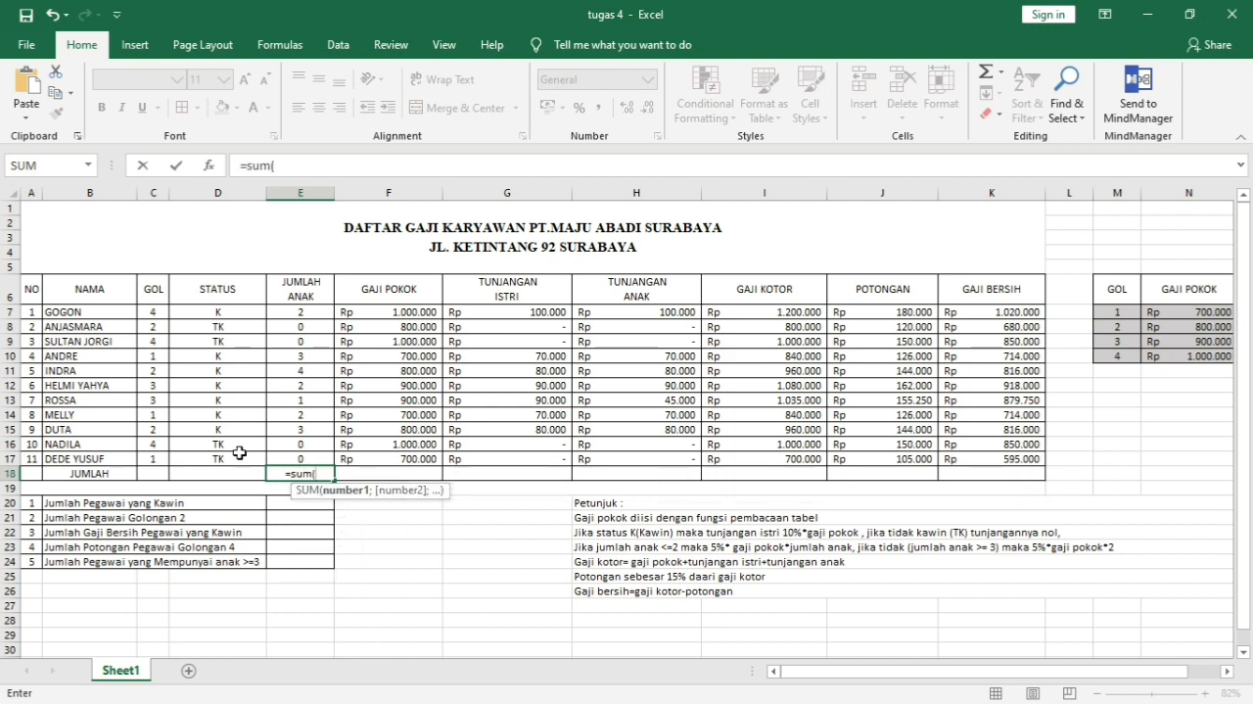
click(316, 311)
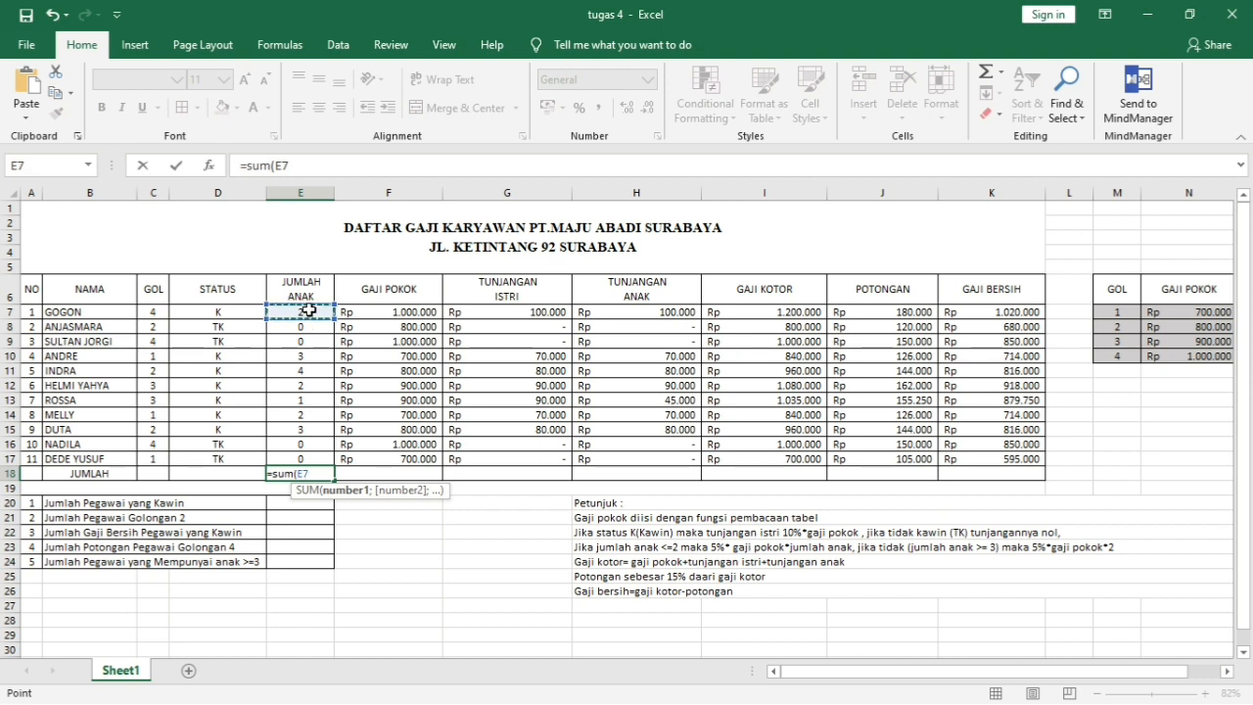
drag(314, 314, 308, 458)
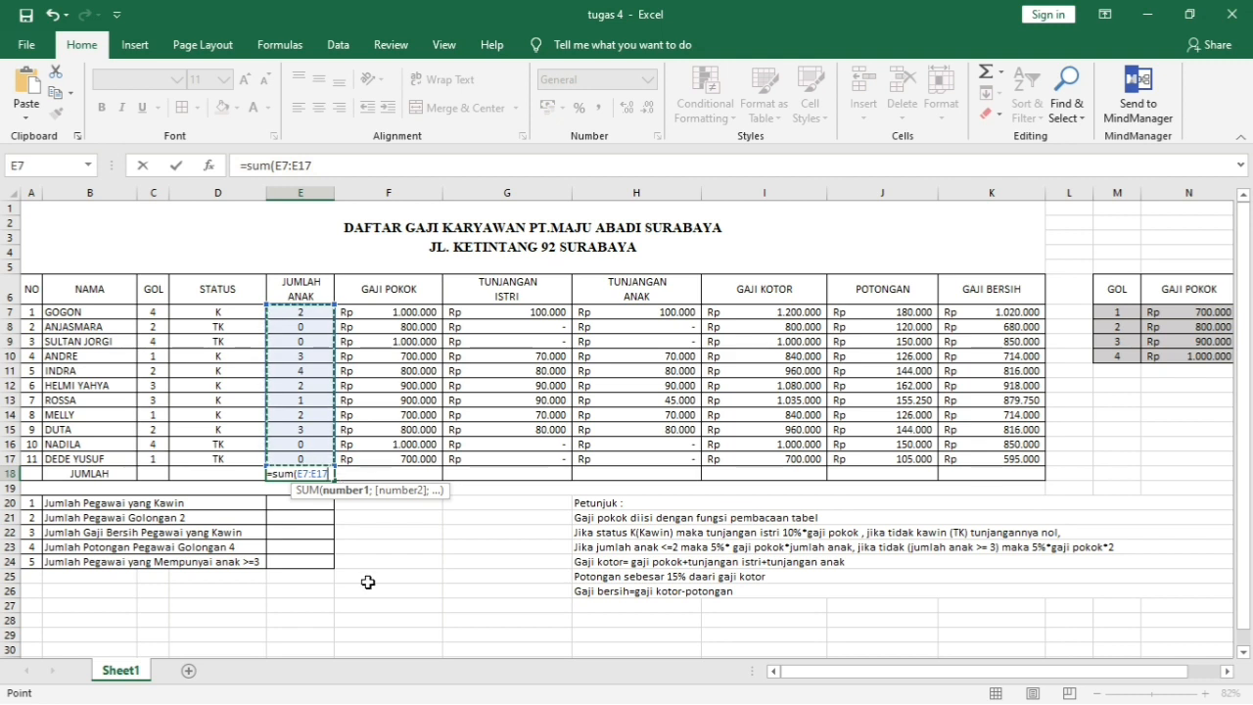
text())
key(Return)
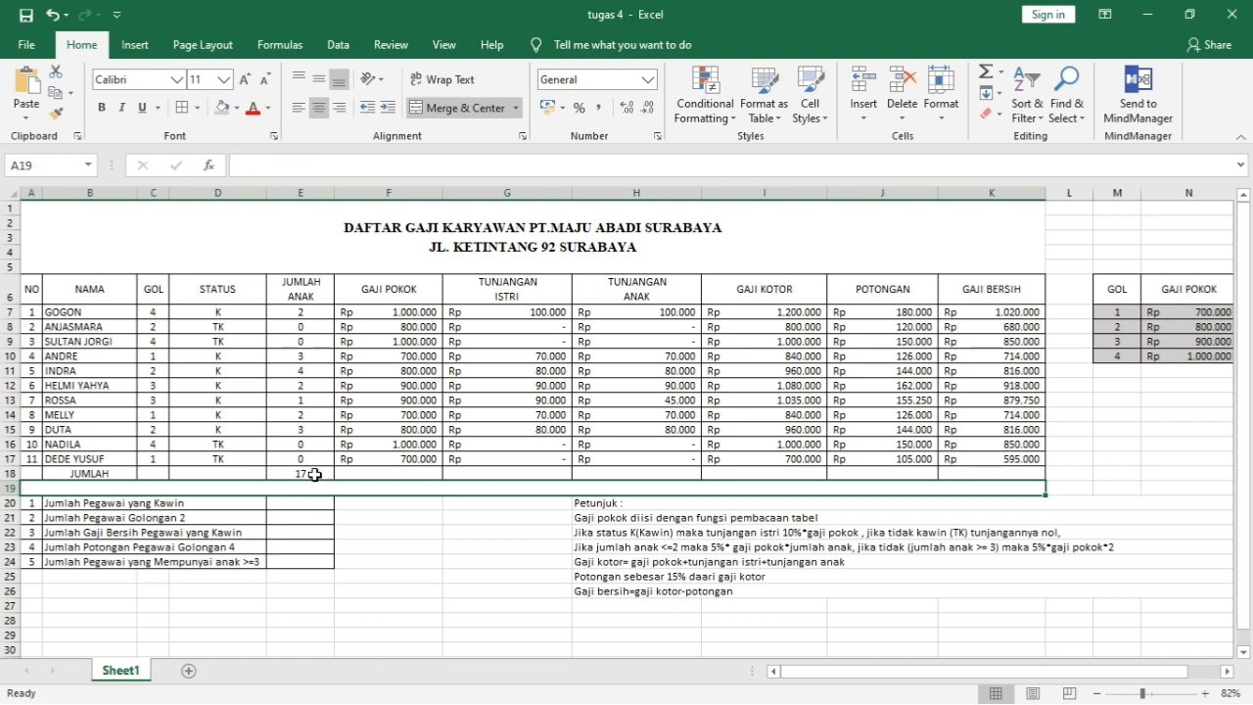
Step: Enter =SUM(F7:F17) in F18 to total the GAJI POKOK column
click(408, 473)
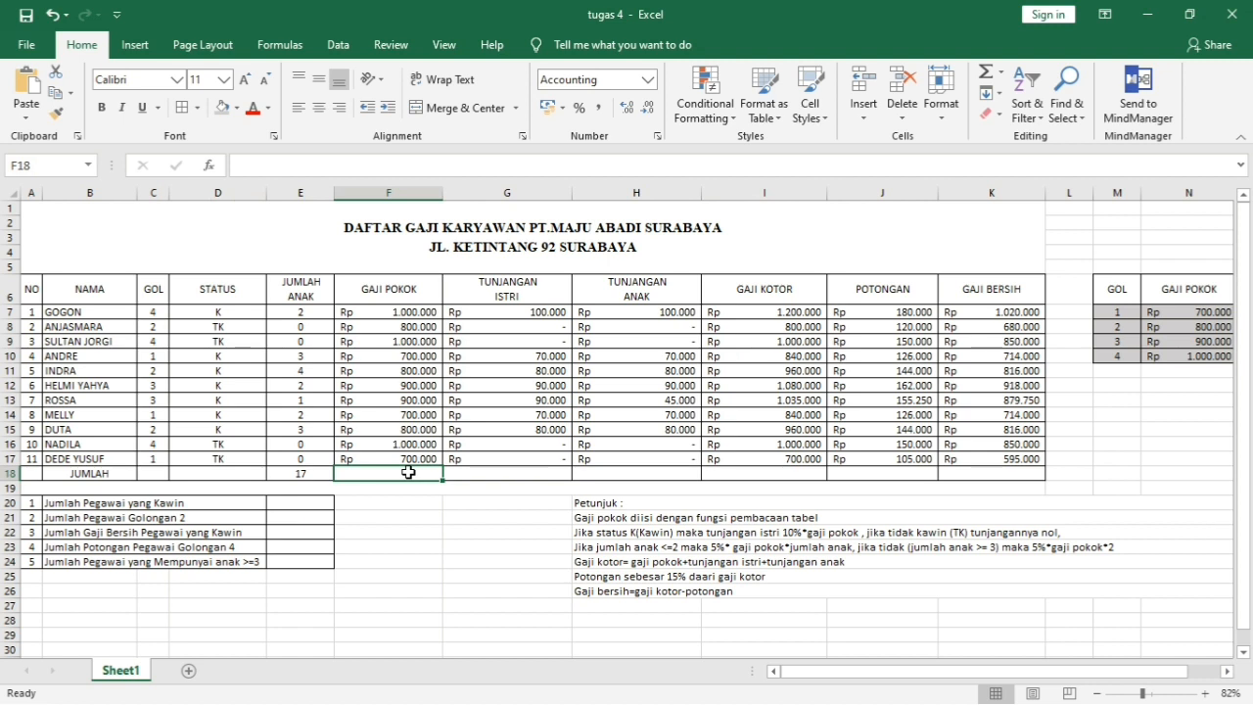
text(=)
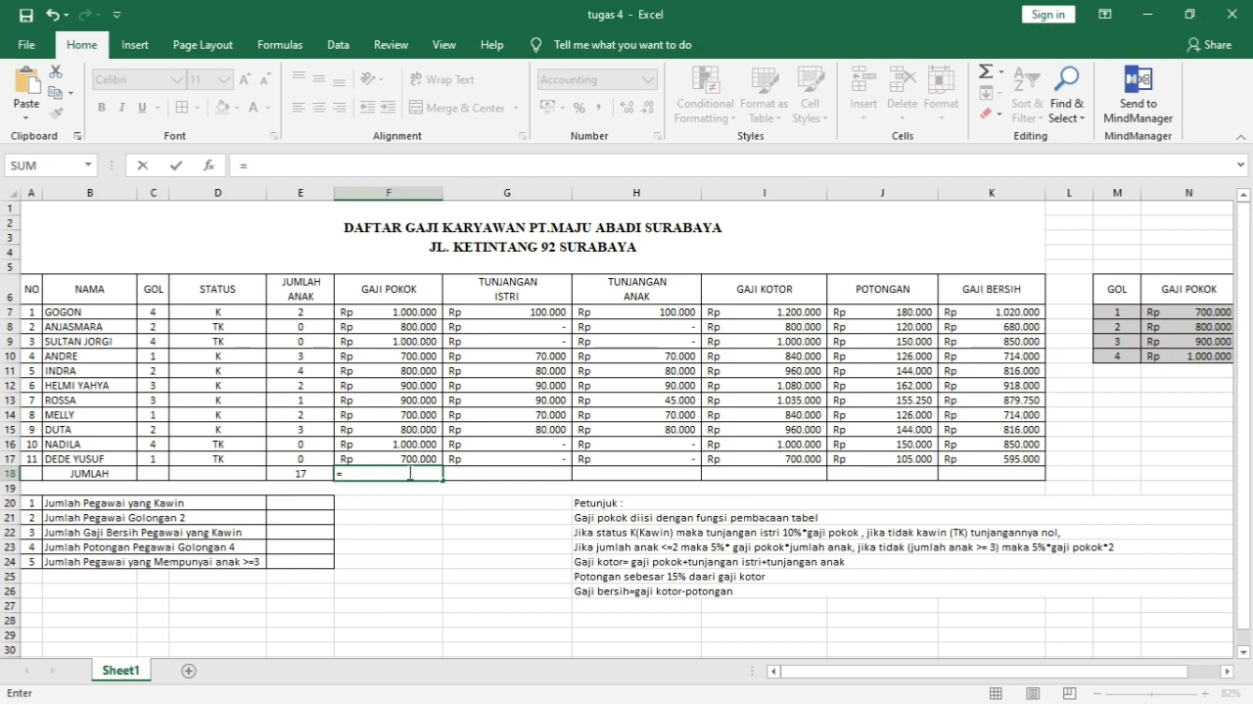
text(su)
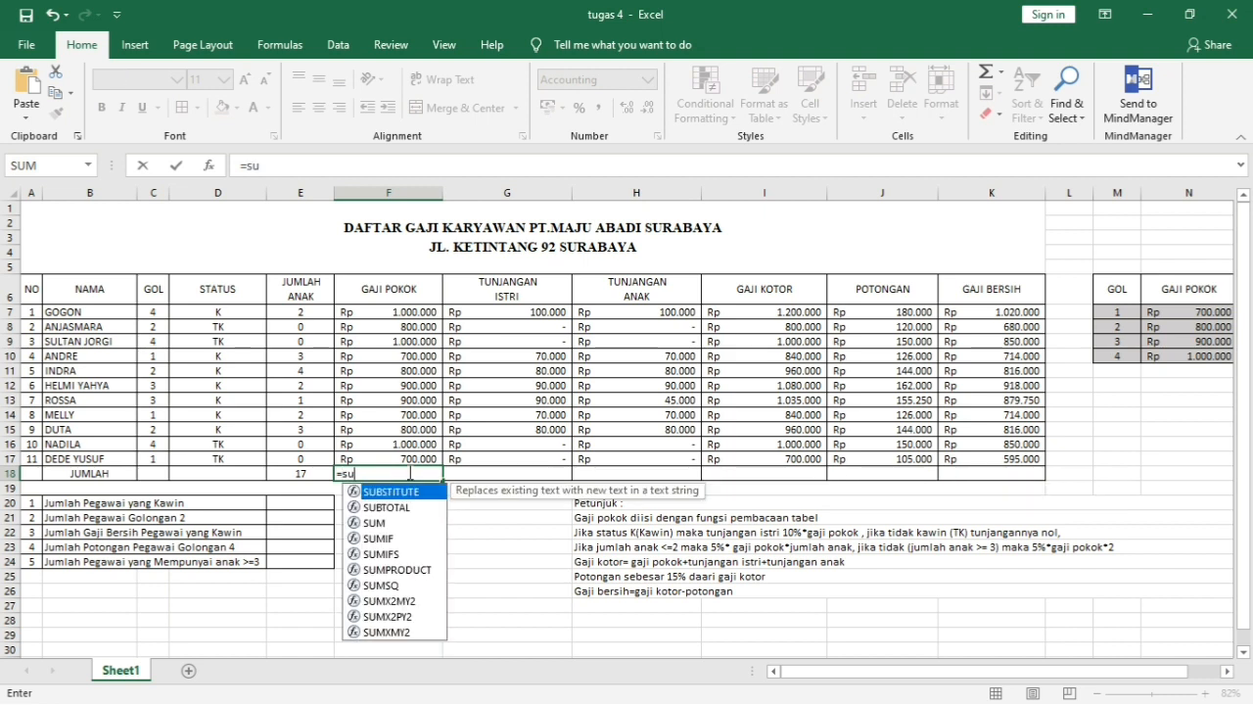
text(m()
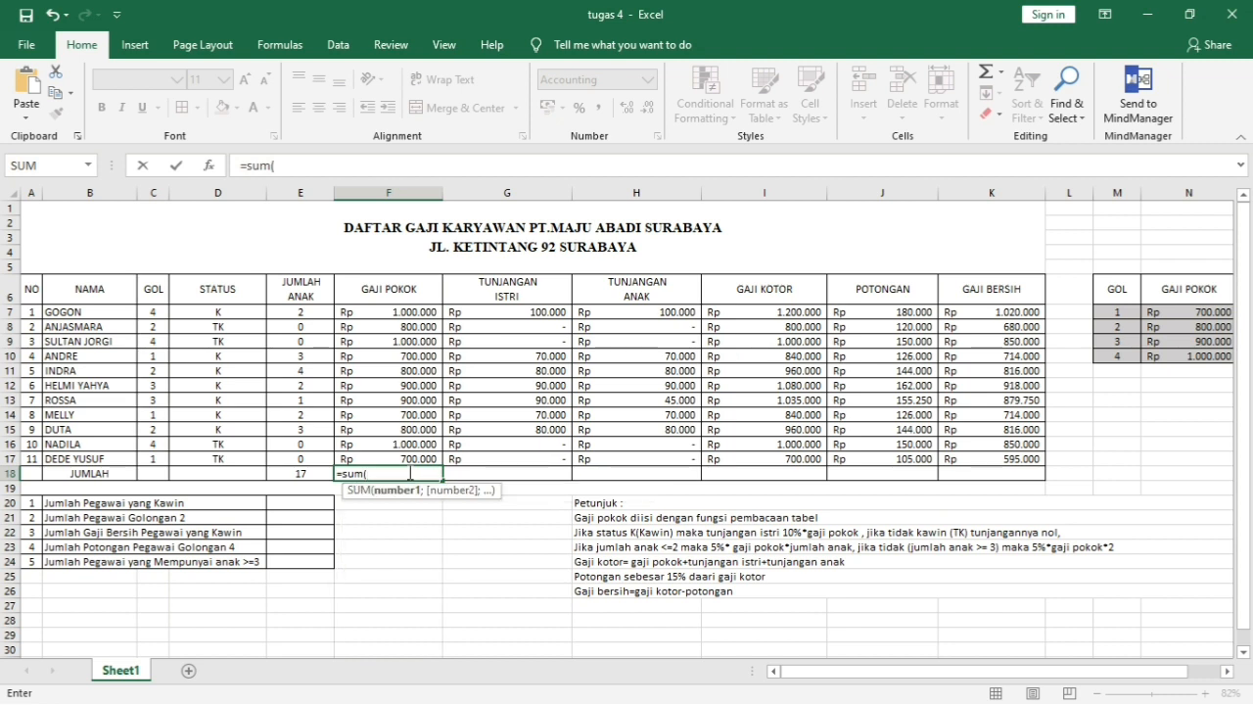
click(397, 314)
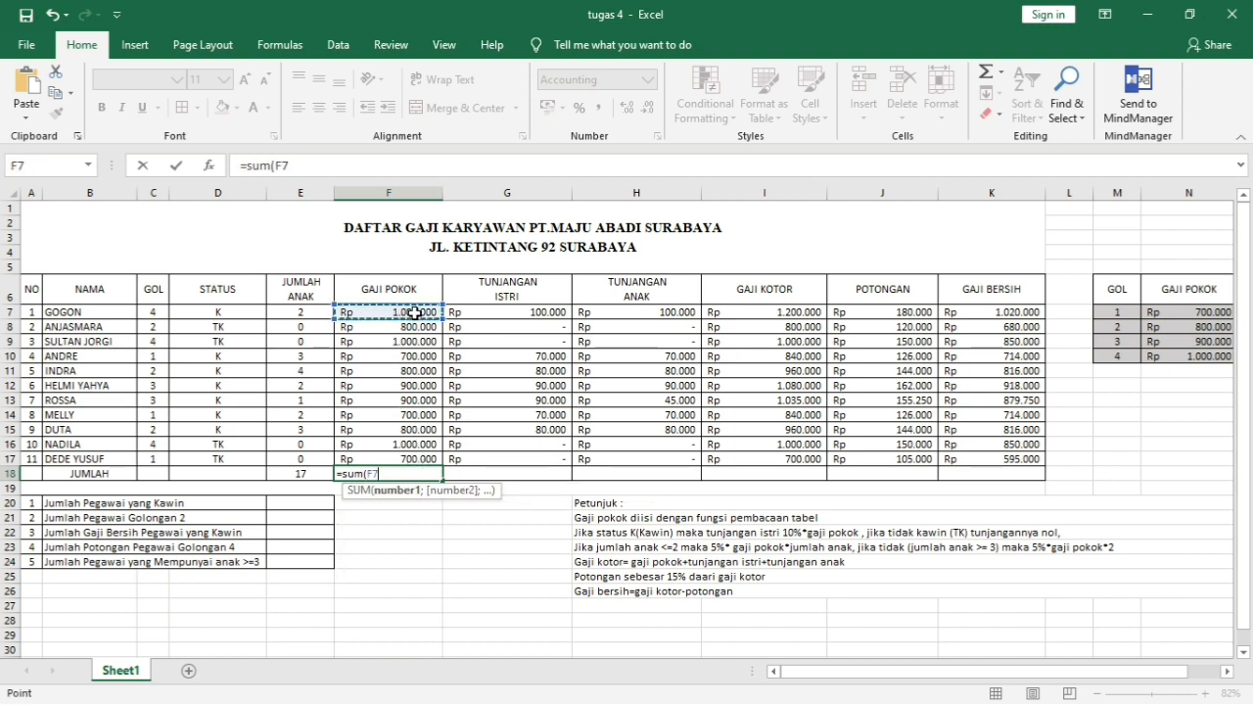
drag(415, 313, 422, 456)
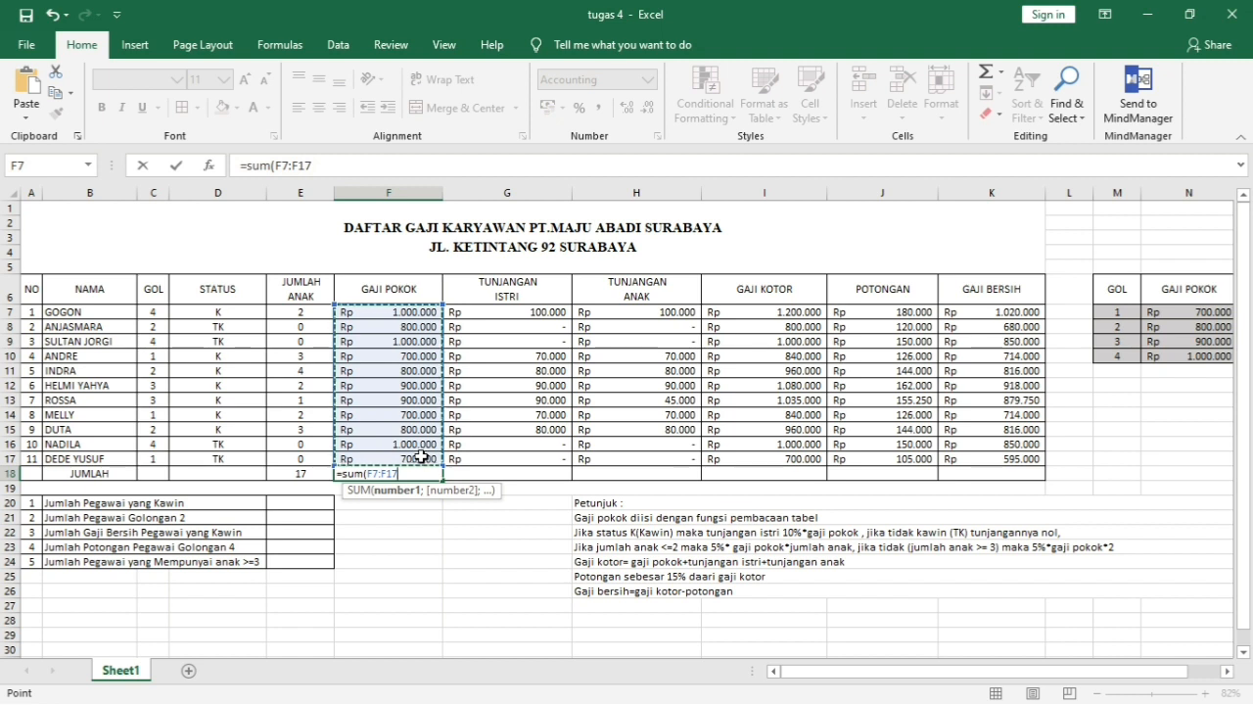
text())
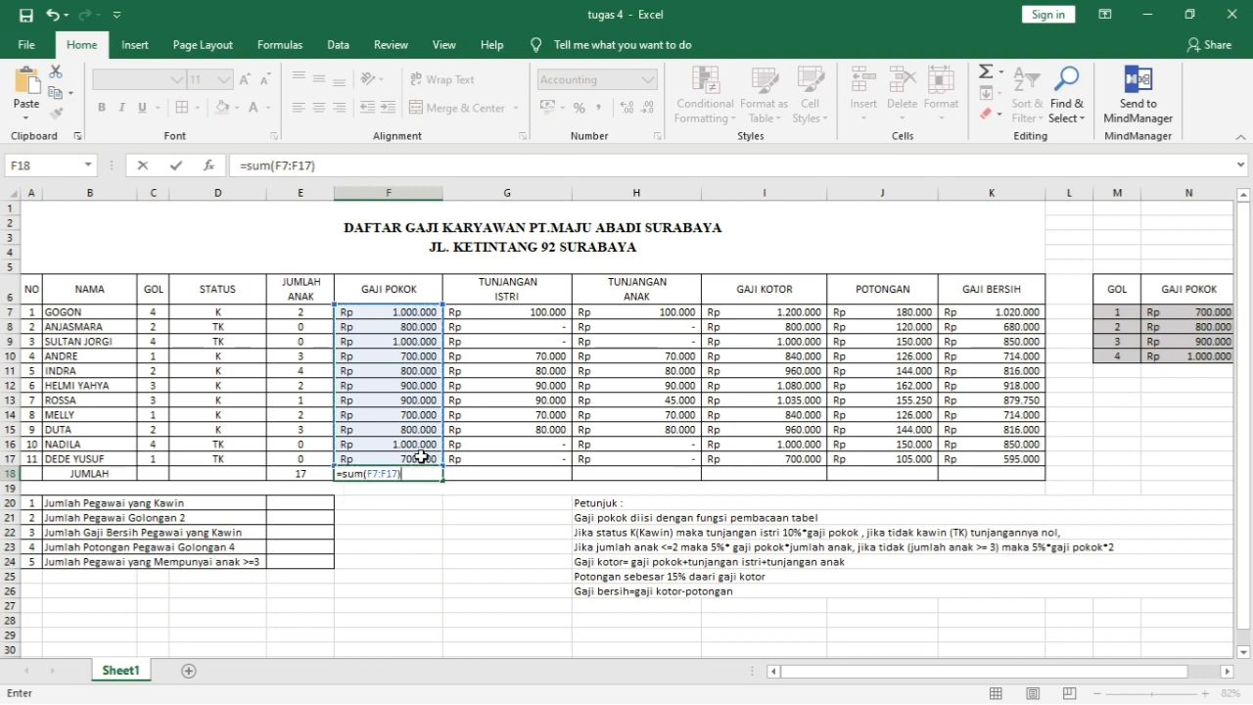
key(Tab)
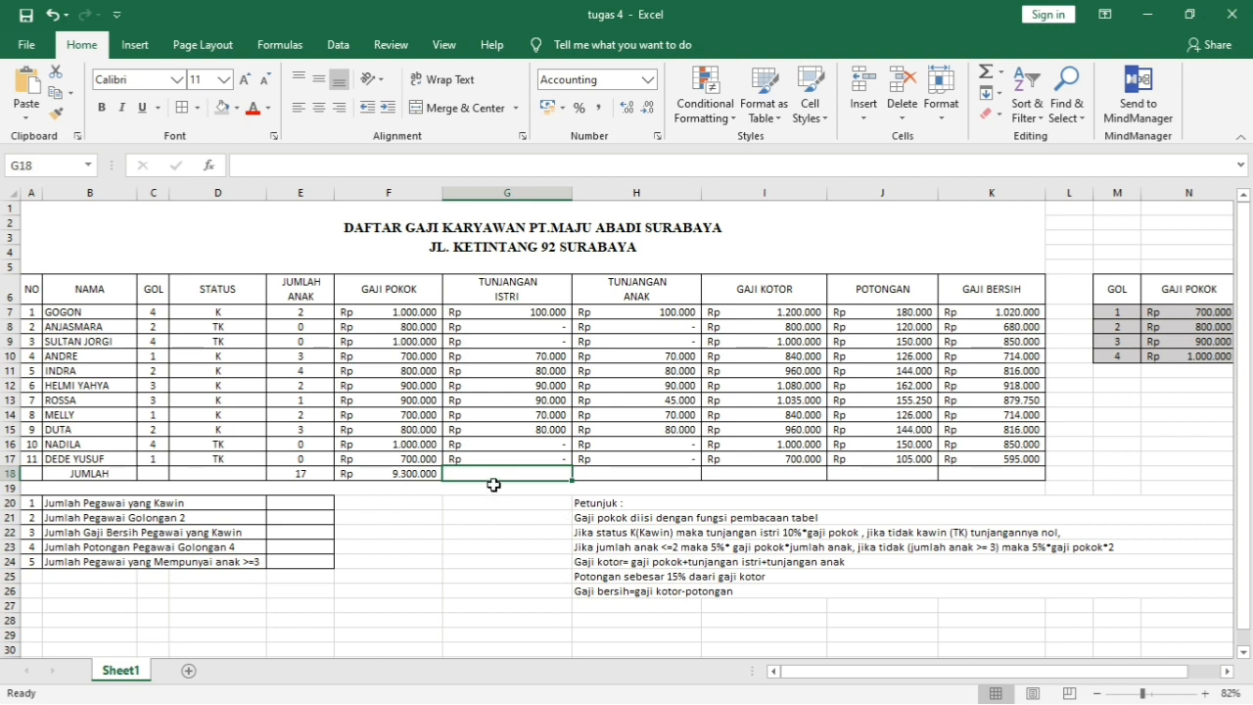
Step: Enter =SUM(G7:G17) in G18 to total the TUNJANGAN ISTRI column
text(=)
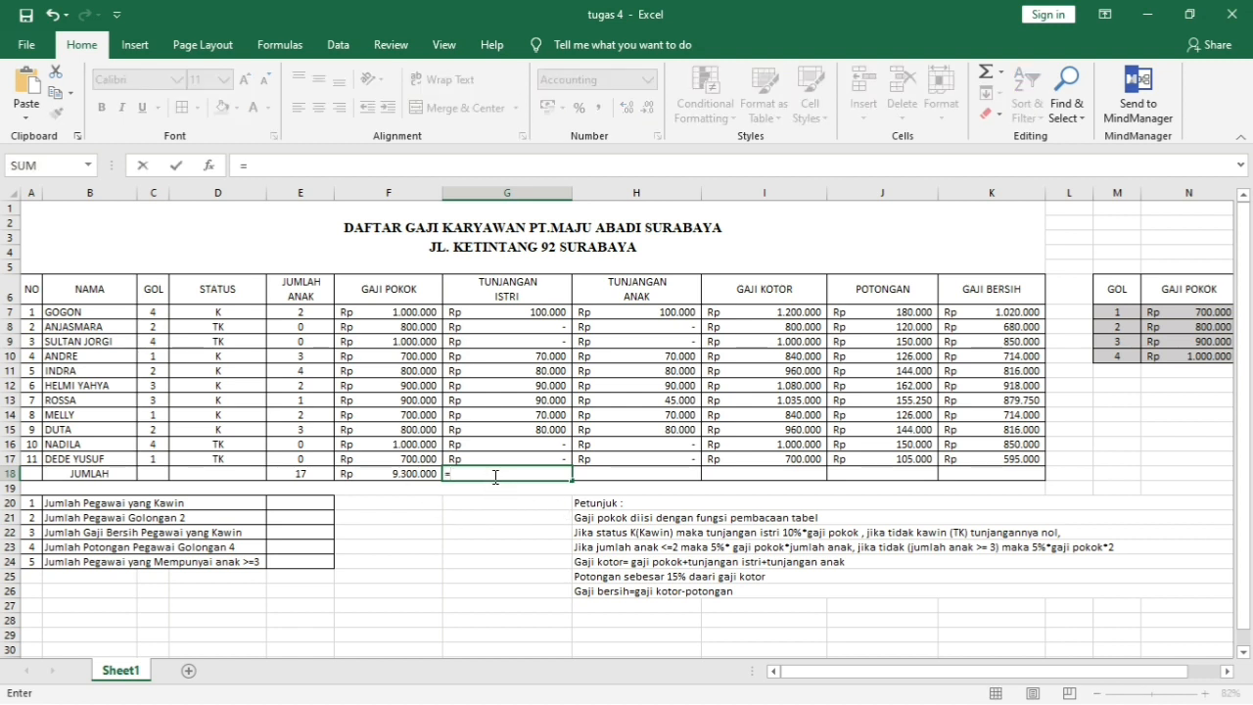
text(sum()
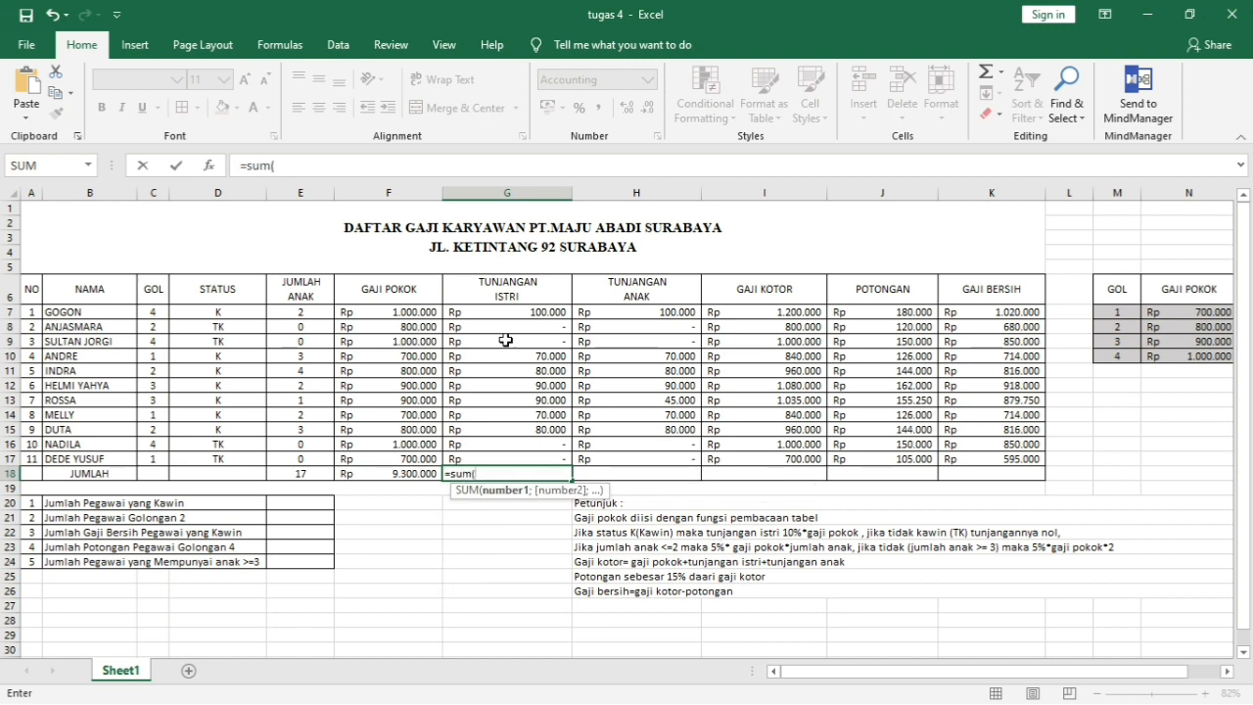
drag(528, 313, 537, 465)
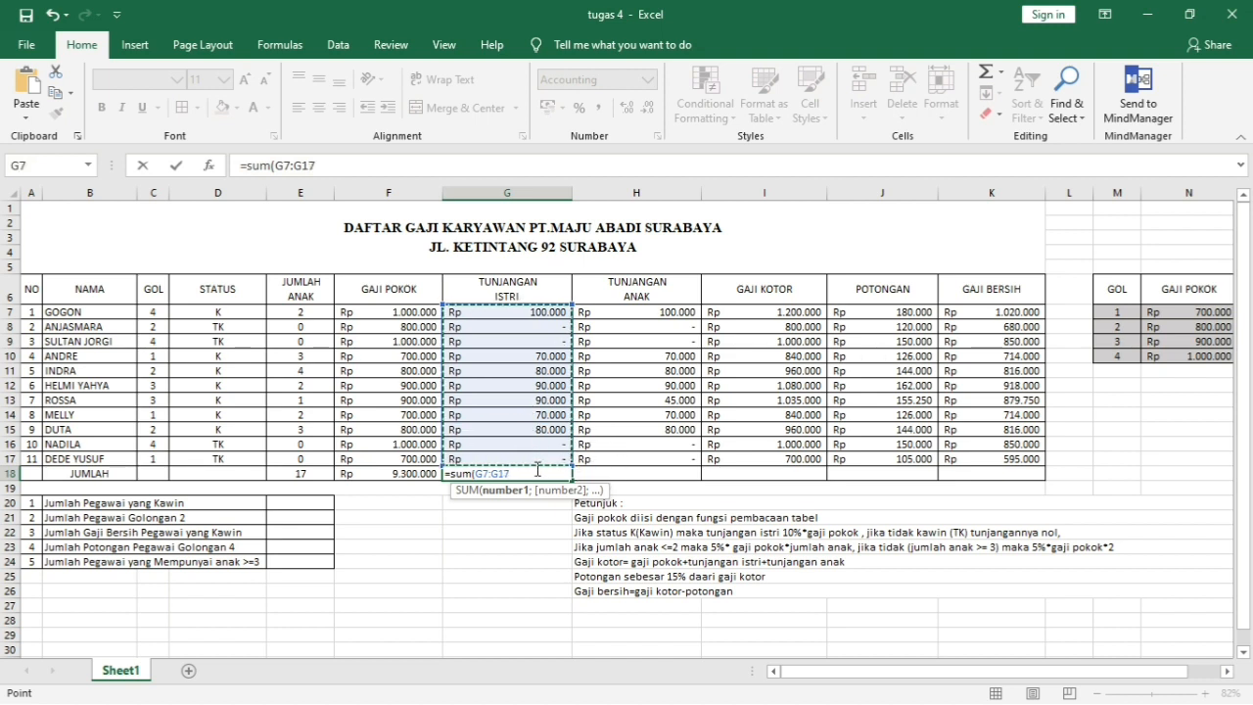
text())
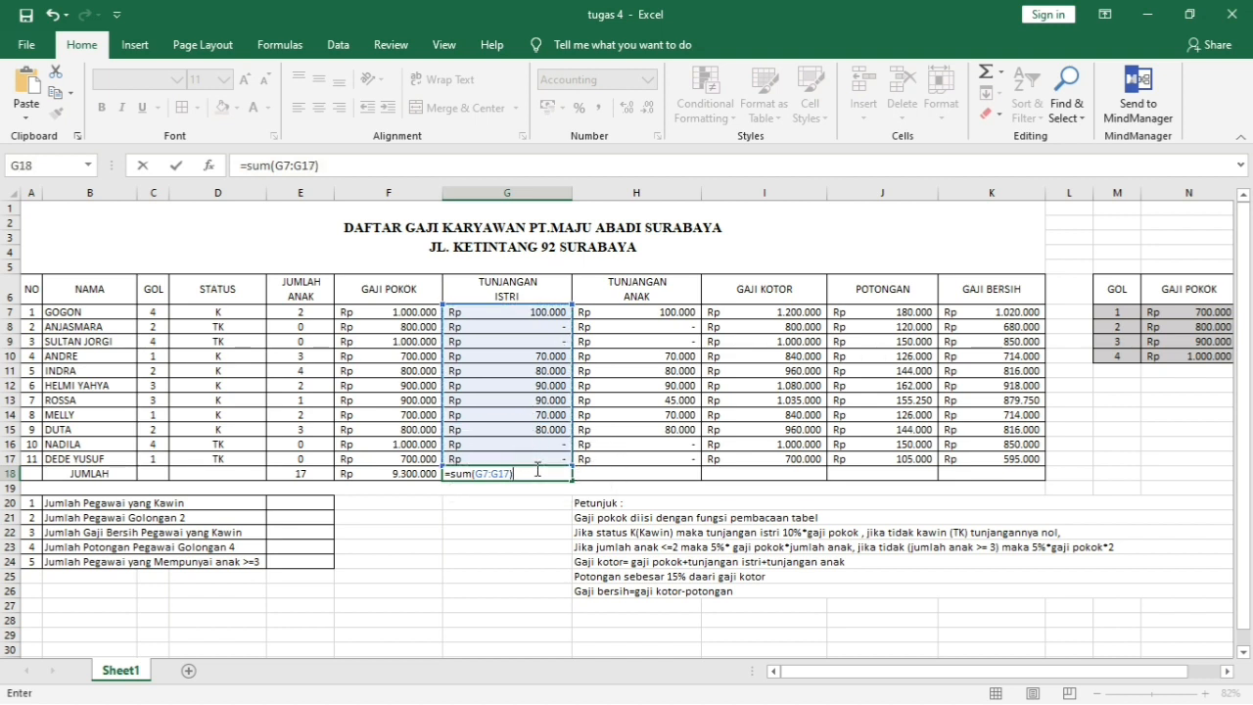
key(Tab)
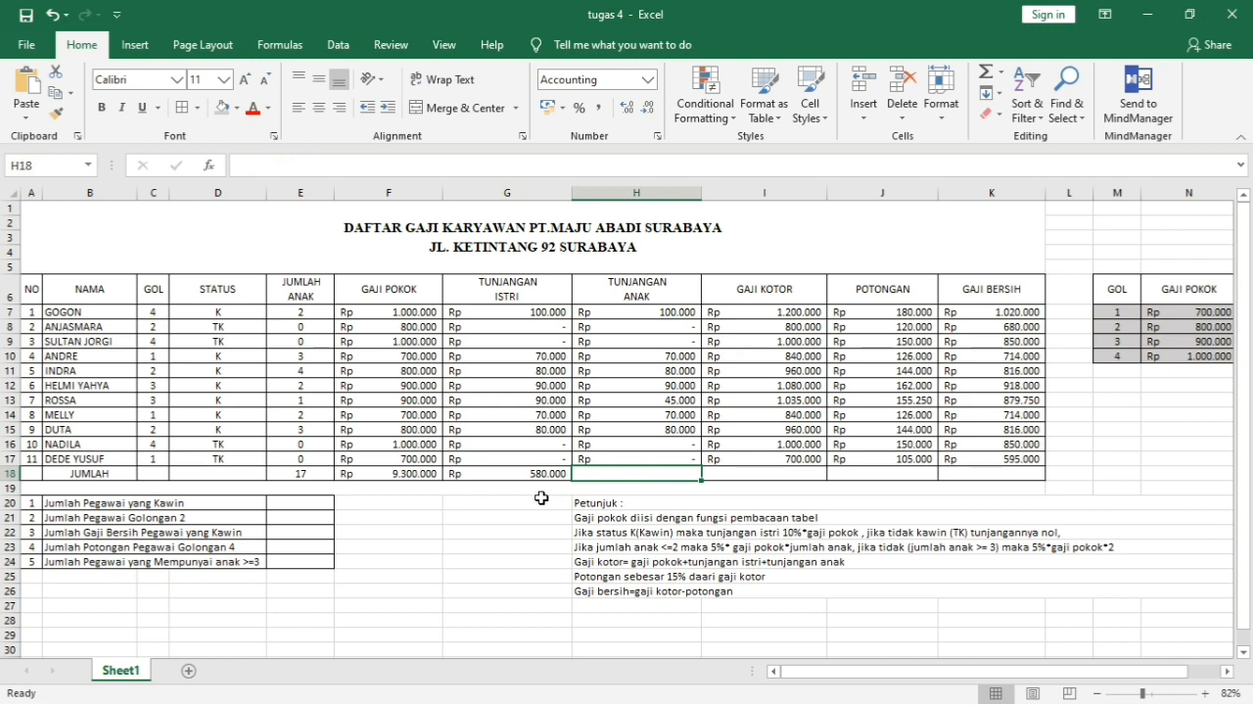
Step: Enter =SUM(H7:H17) in H18 to total the TUNJANGAN ANAK column
text(=su)
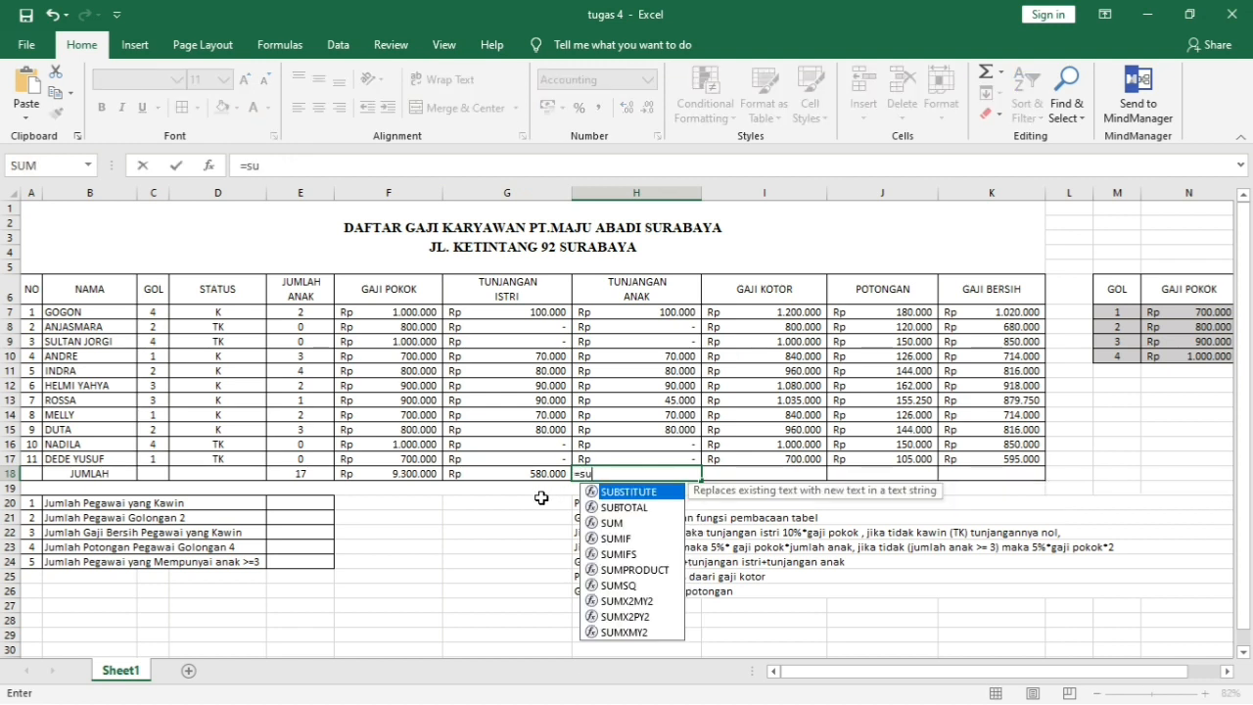
text(m()
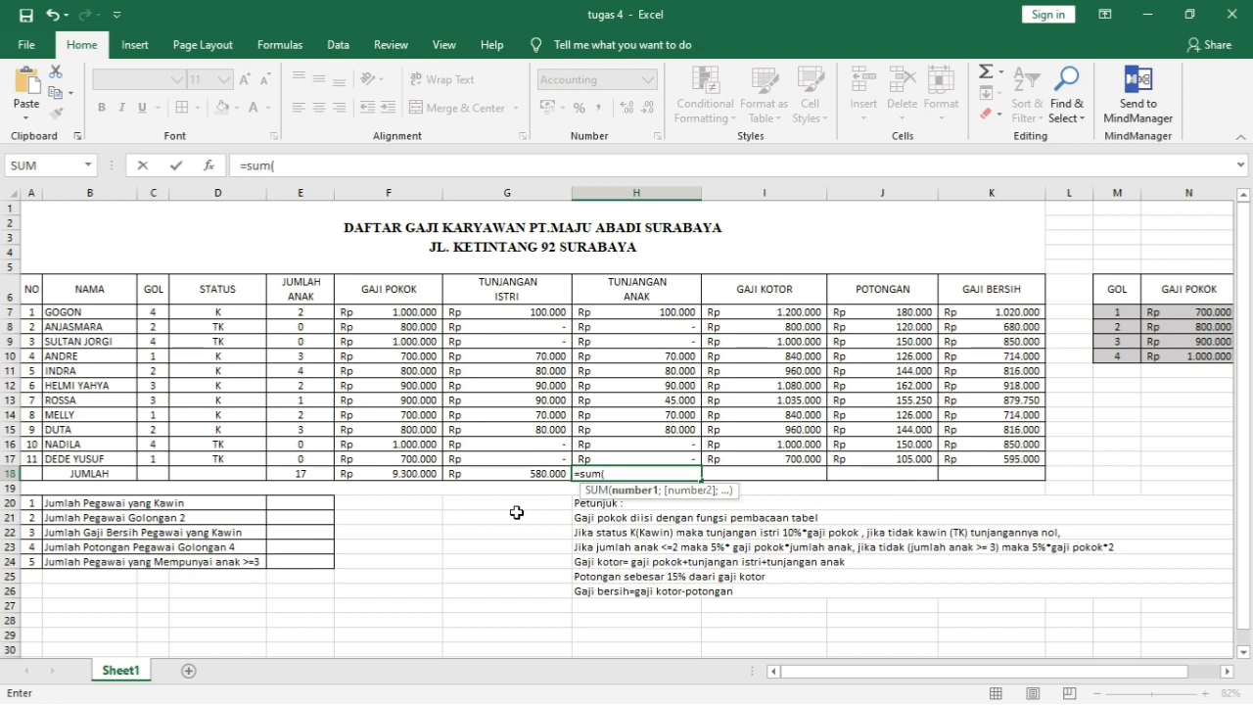
click(663, 311)
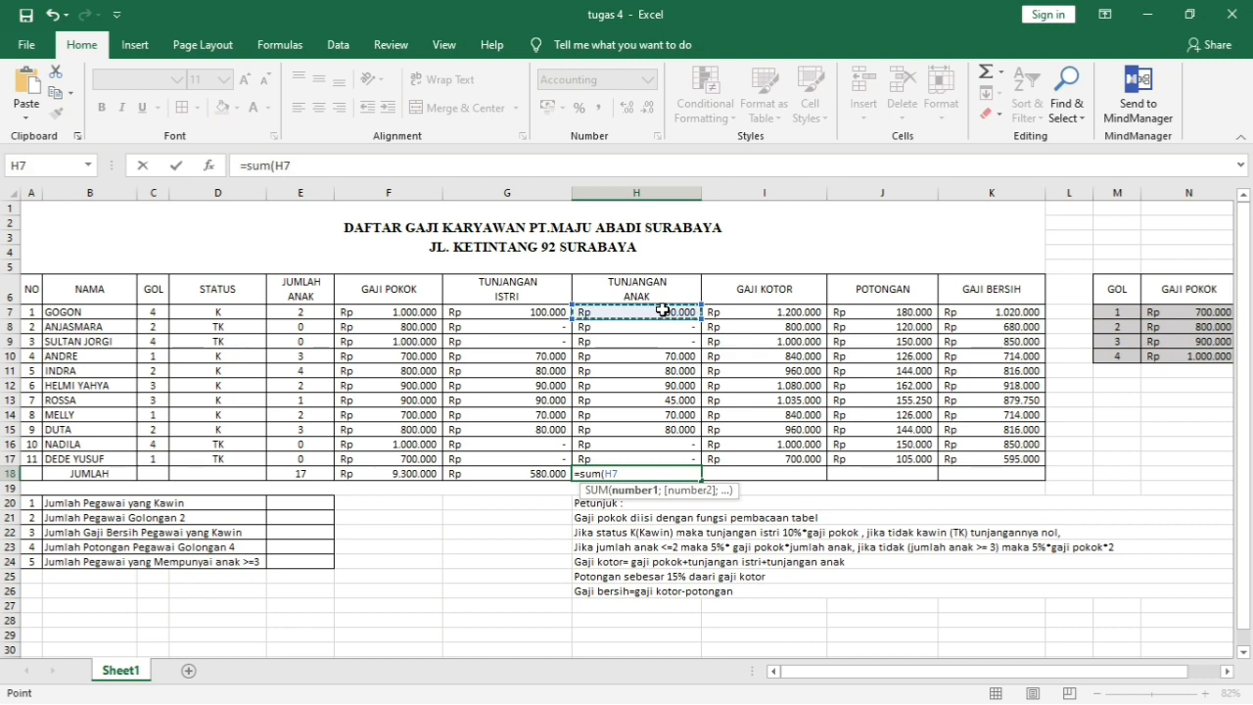
drag(663, 310, 660, 457)
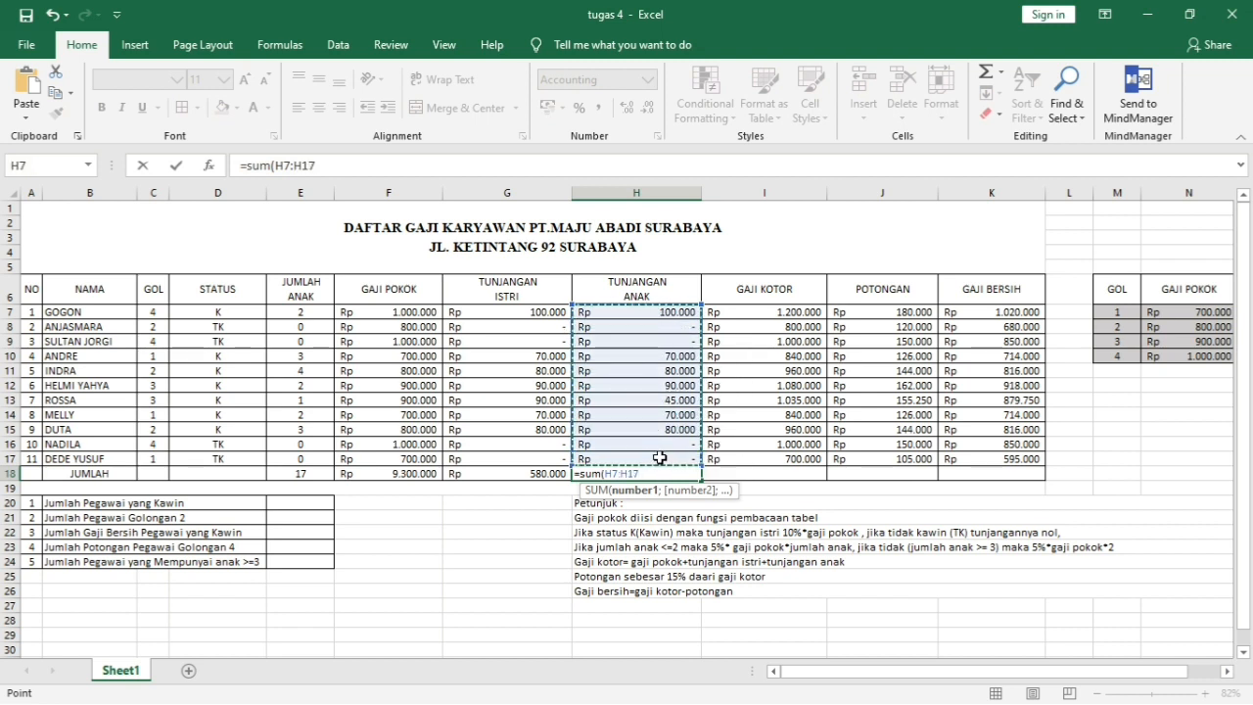
text())
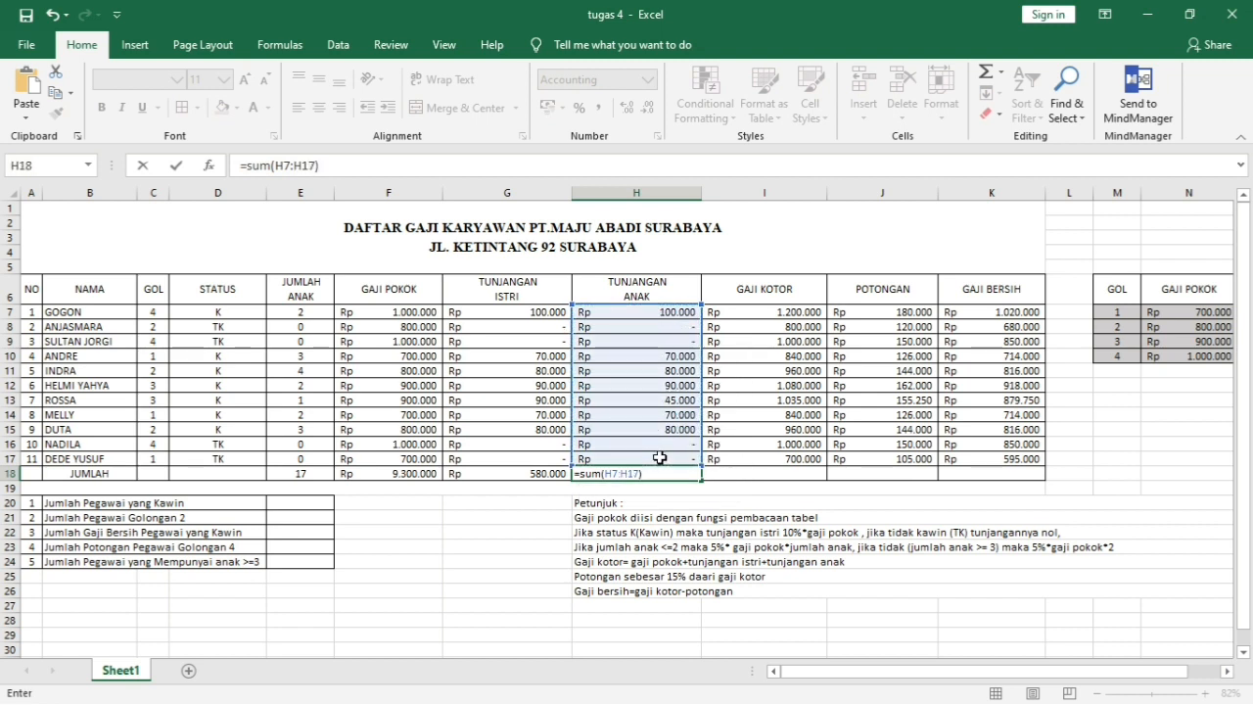
key(Tab)
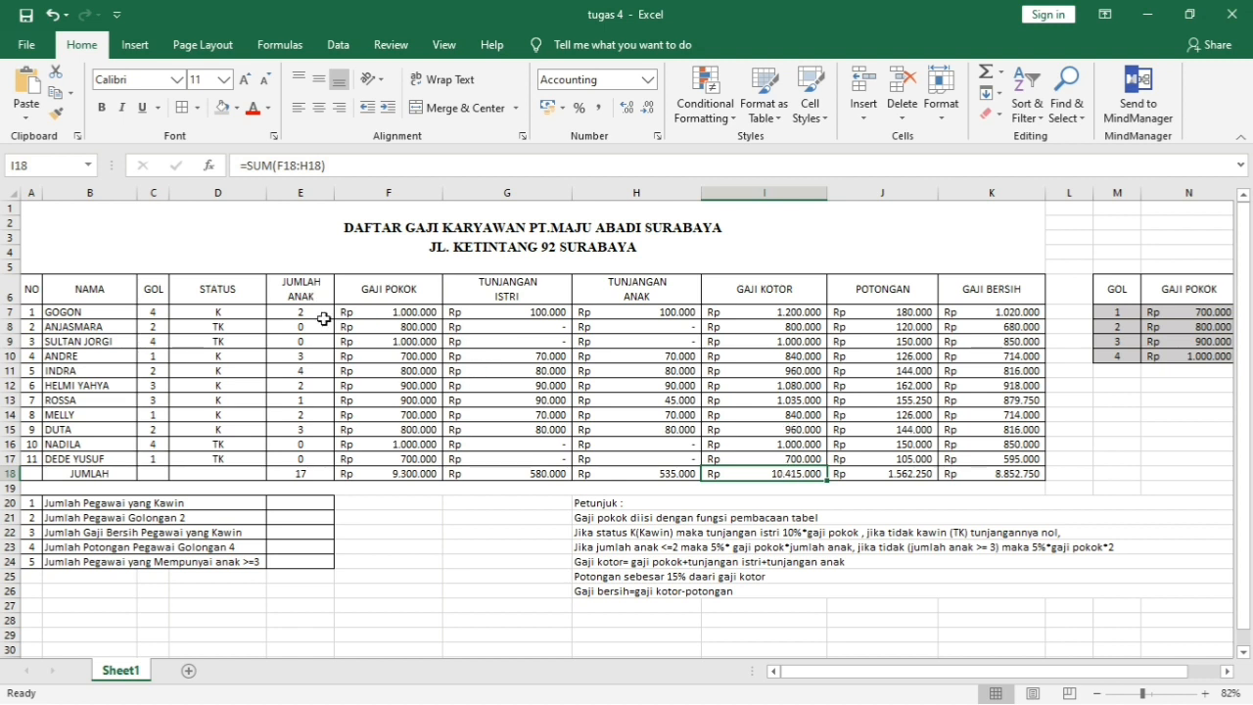
click(405, 477)
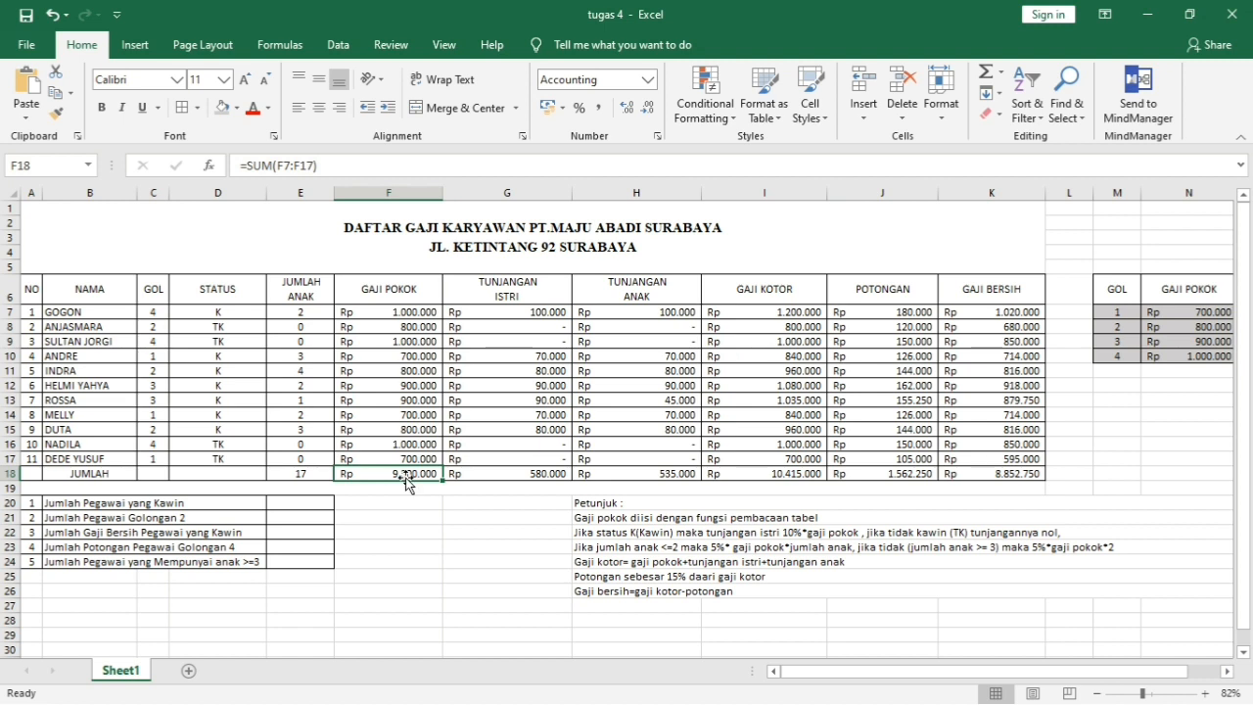
key(shift+Right)
key(shift+Right)
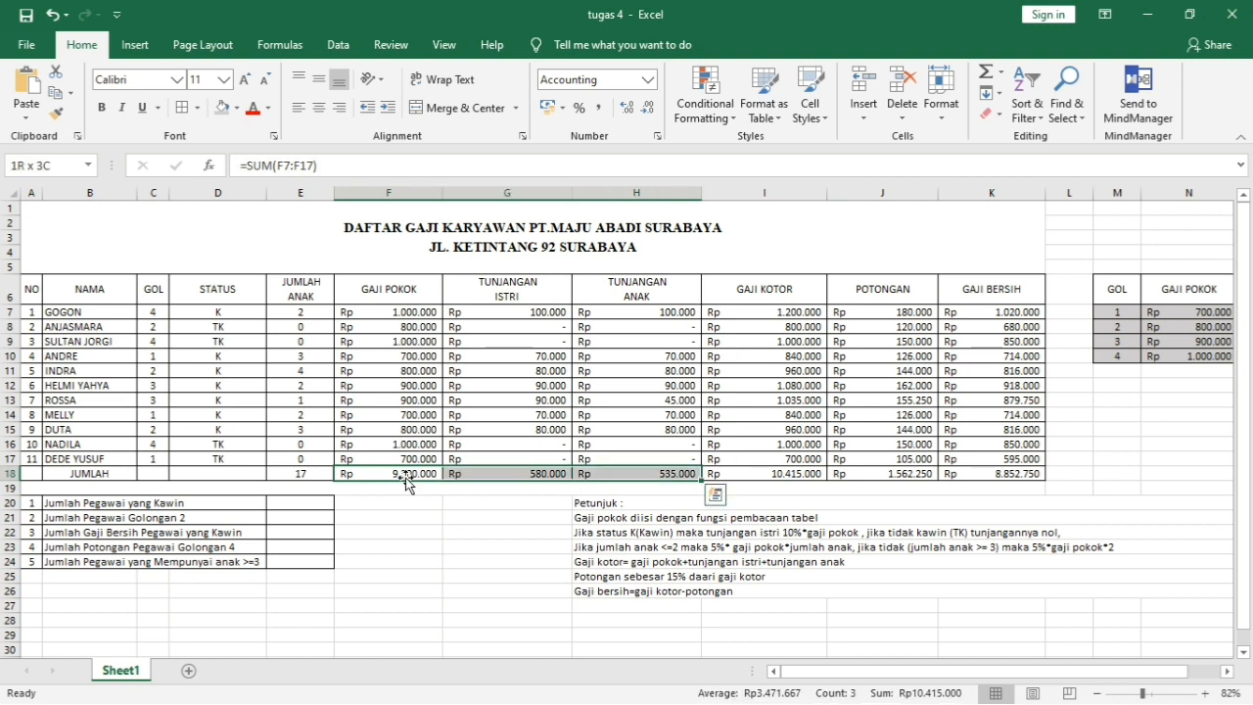
click(737, 474)
click(677, 474)
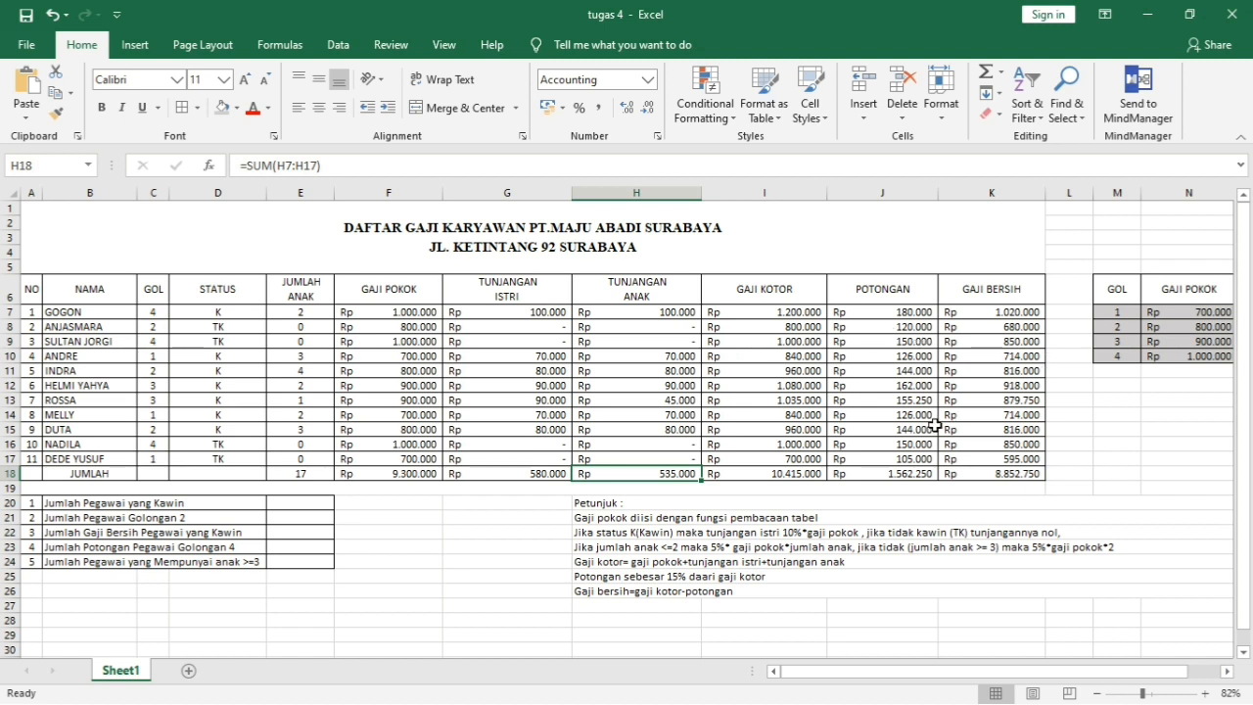
Step: Enter =COUNTIF(D7:D17;"K") in E20 to count the married employees (Jumlah Pegawai yang Kawin)
click(233, 504)
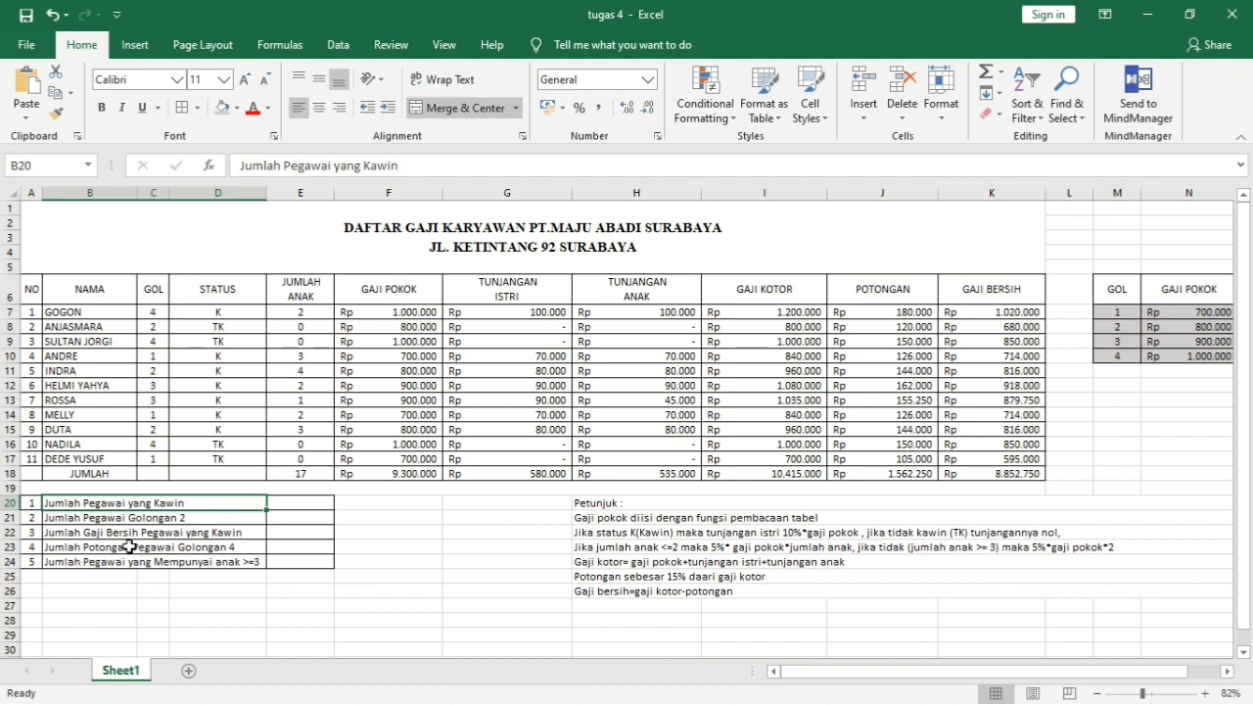
click(304, 506)
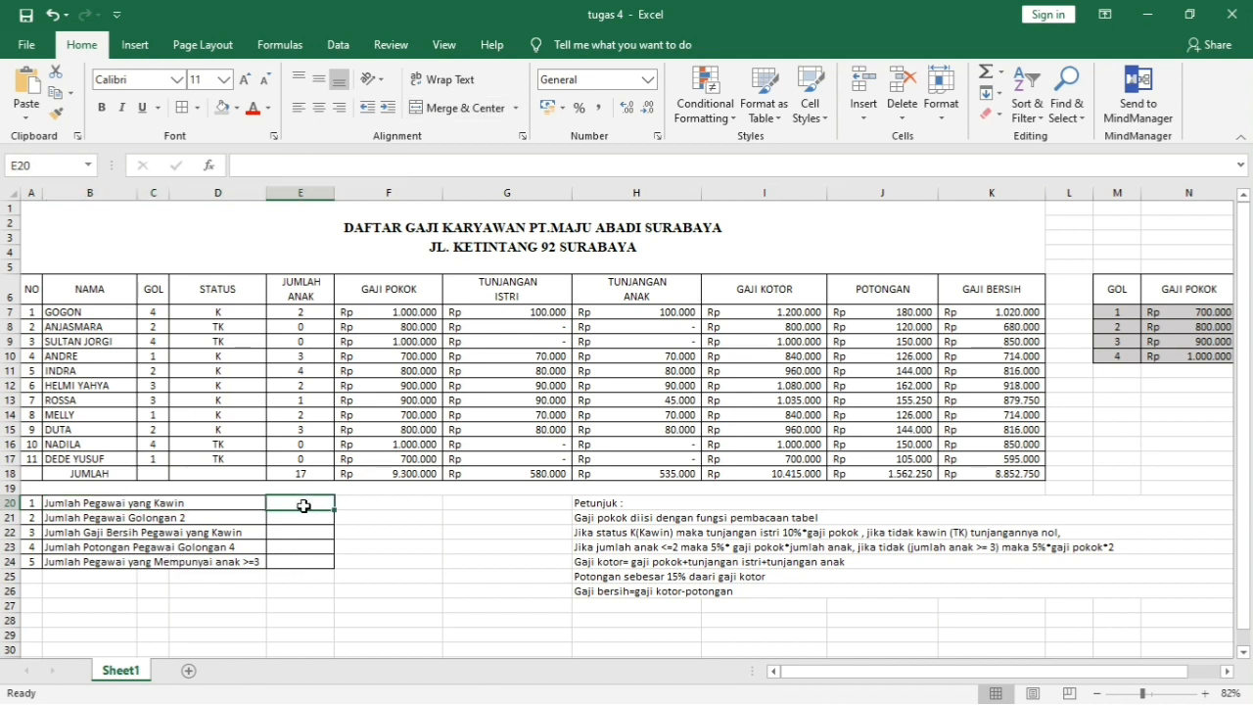
text(=c)
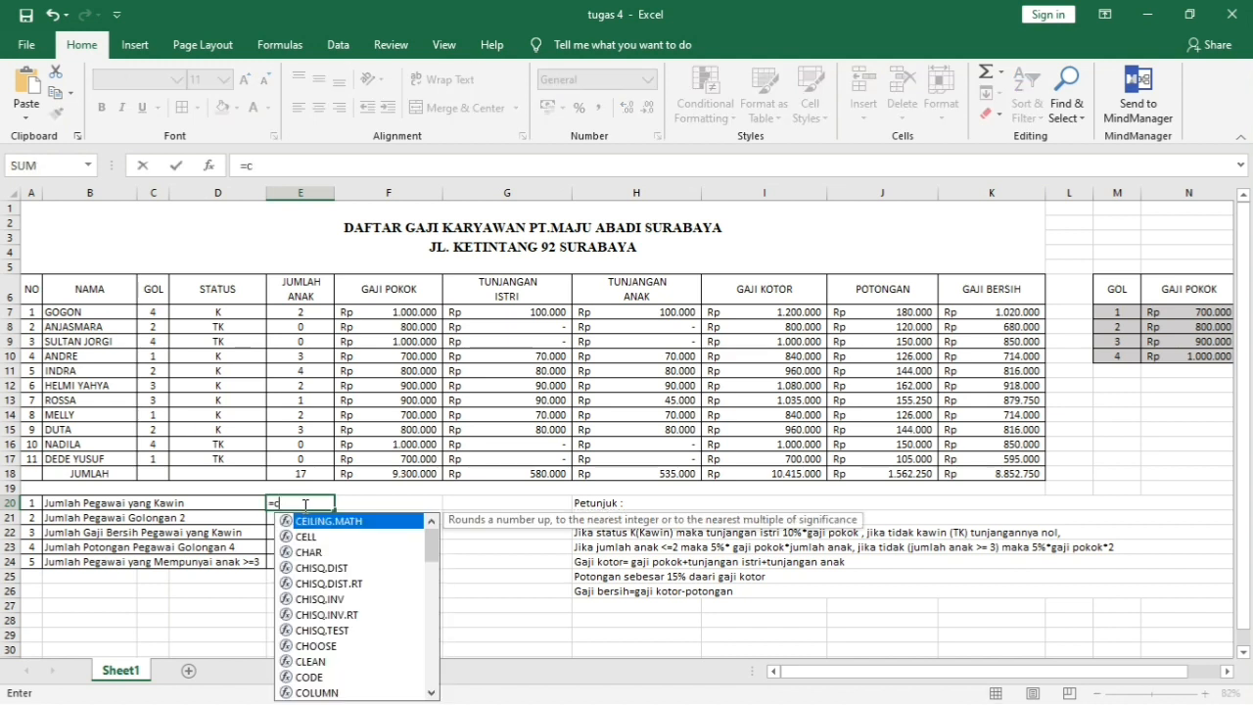
text(ountif)
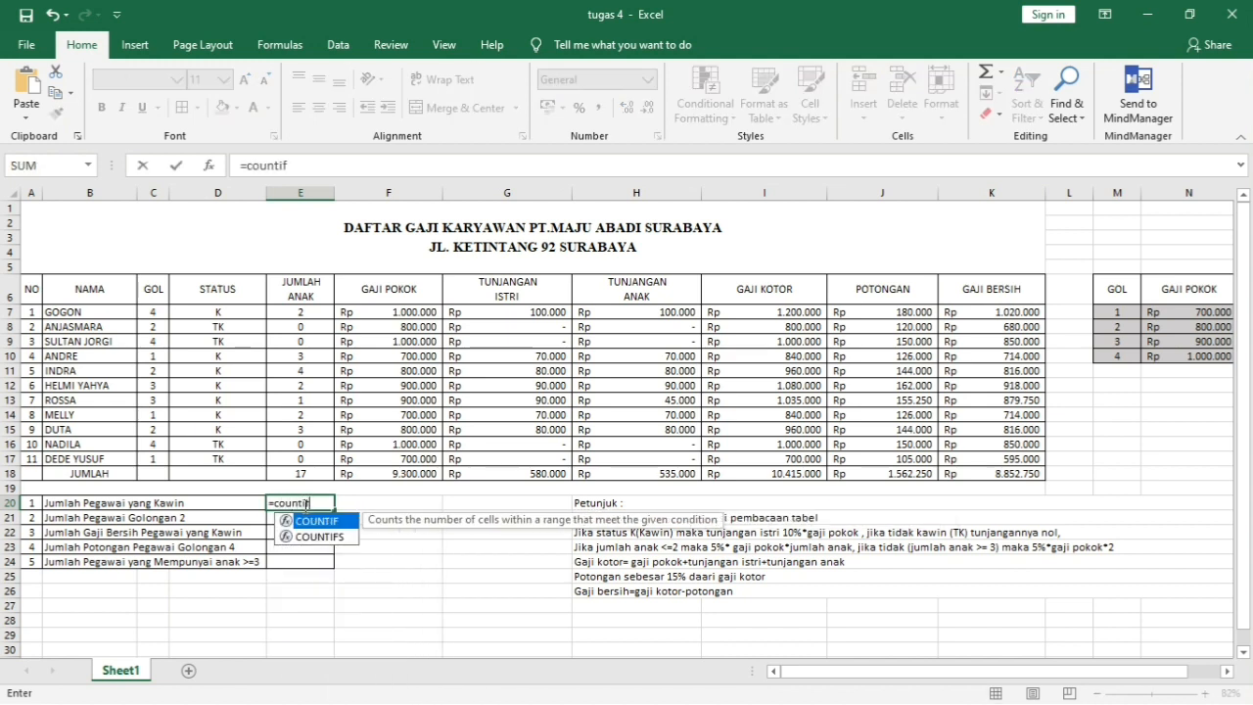
text(()
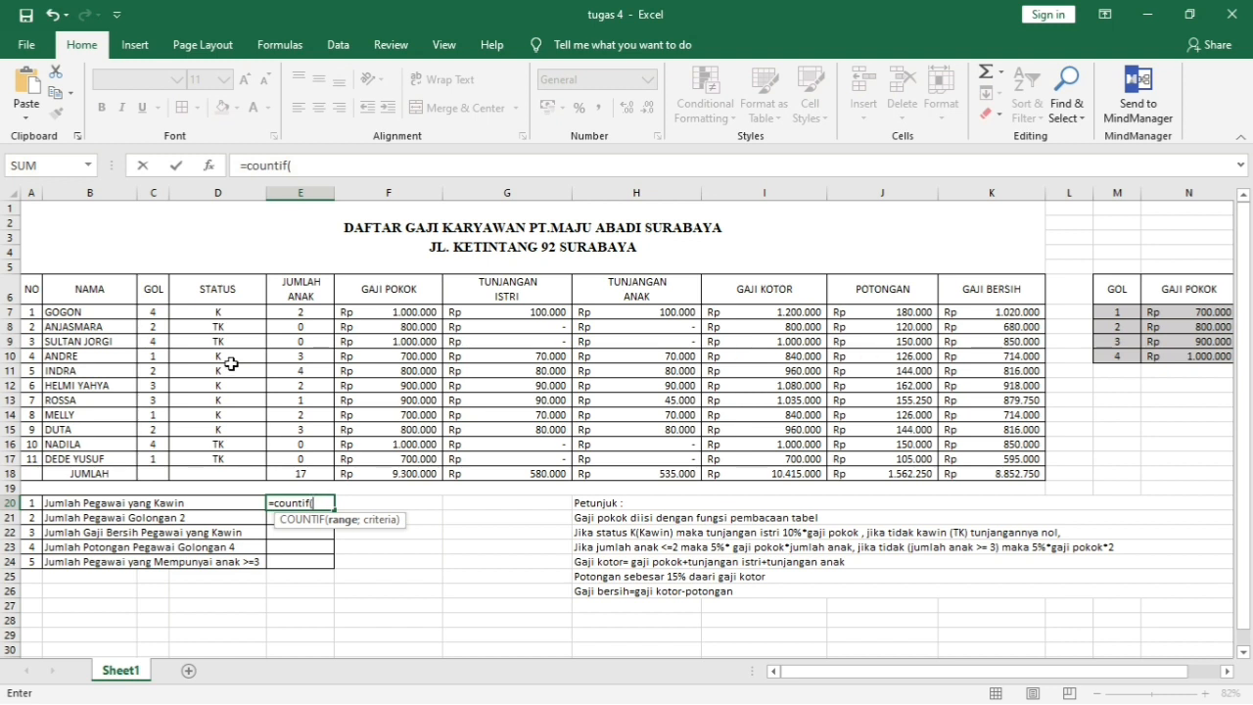
click(223, 313)
drag(223, 312, 227, 459)
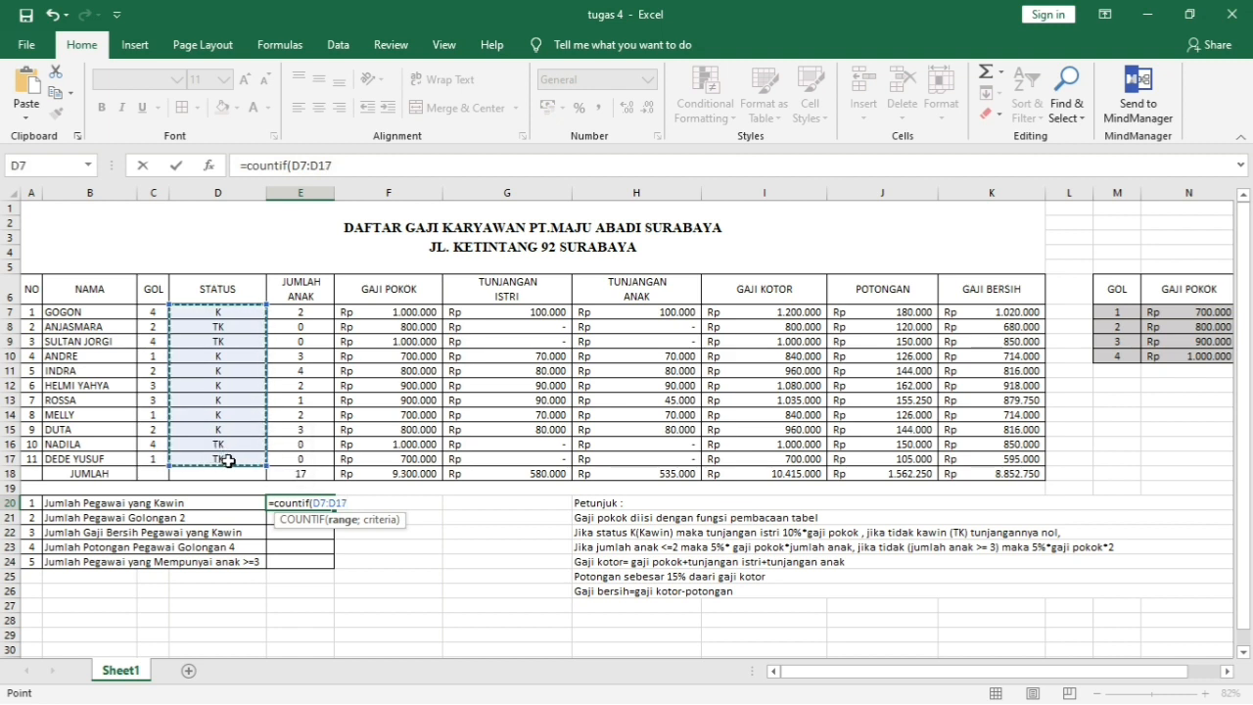
text(;)
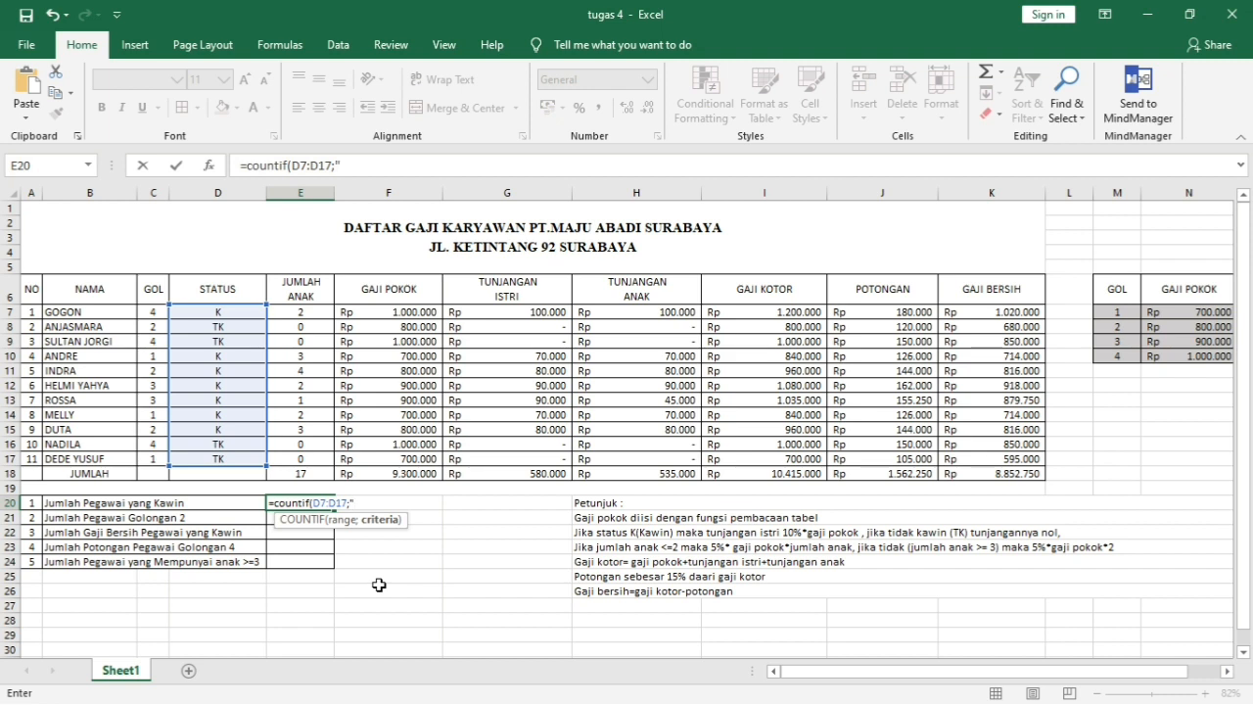
text(K"))
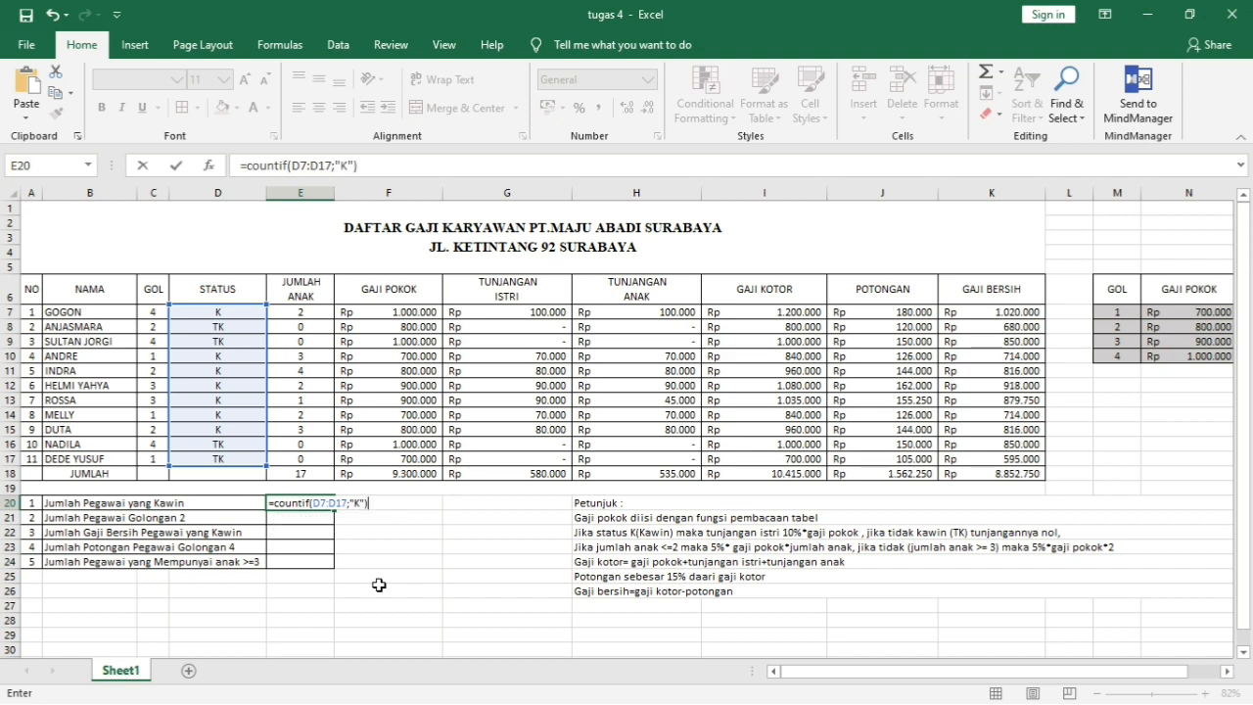
key(Return)
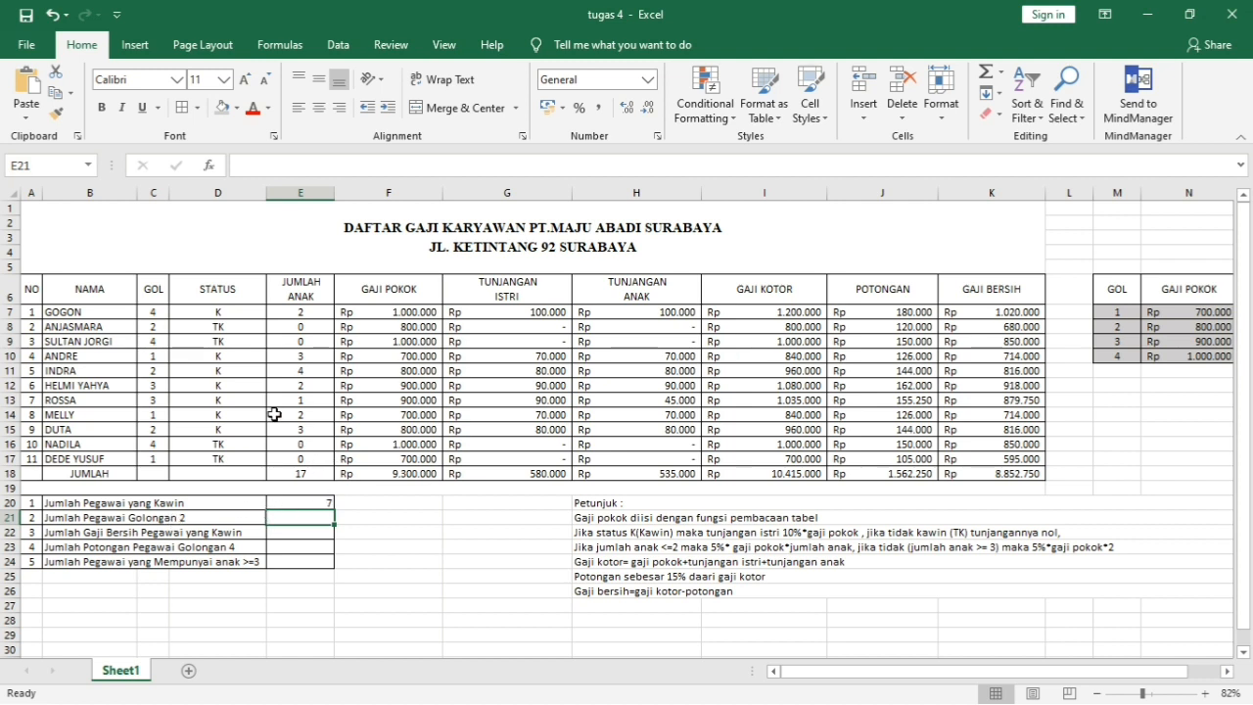
Step: Go through the STATUS entries marked K one by one to check the count of married employees
click(231, 311)
click(215, 358)
click(225, 370)
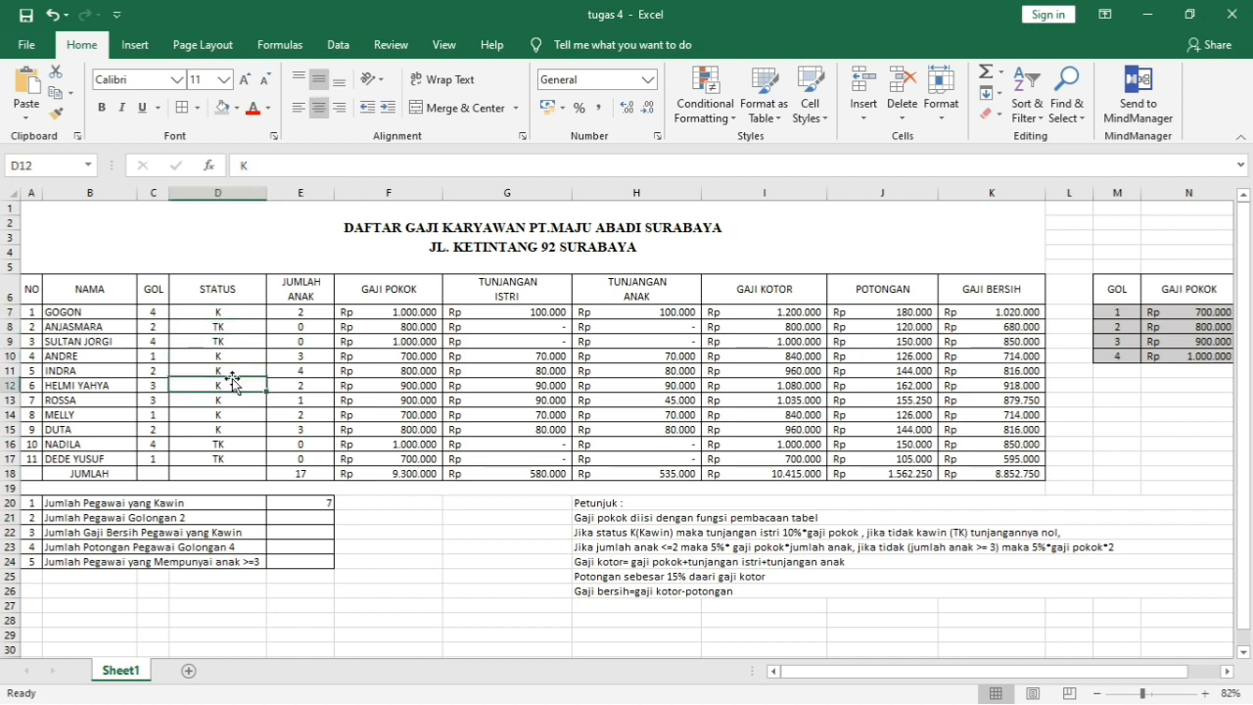
click(233, 385)
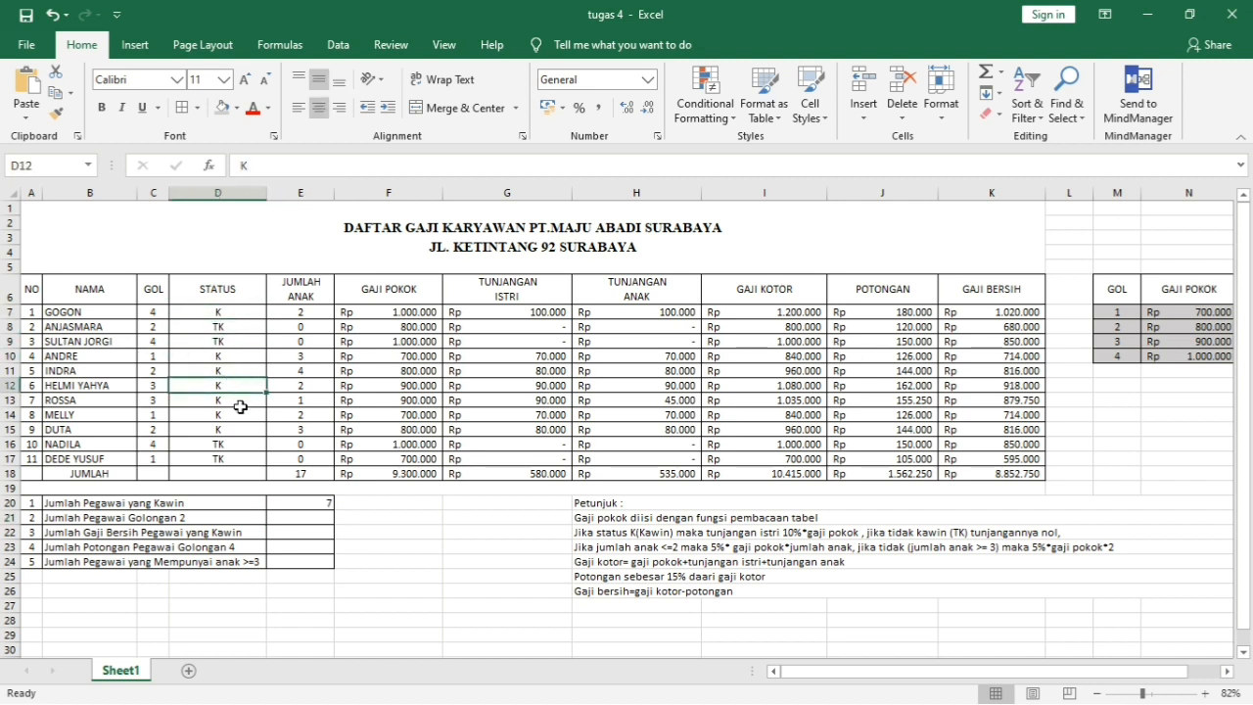
click(240, 401)
click(242, 416)
click(242, 430)
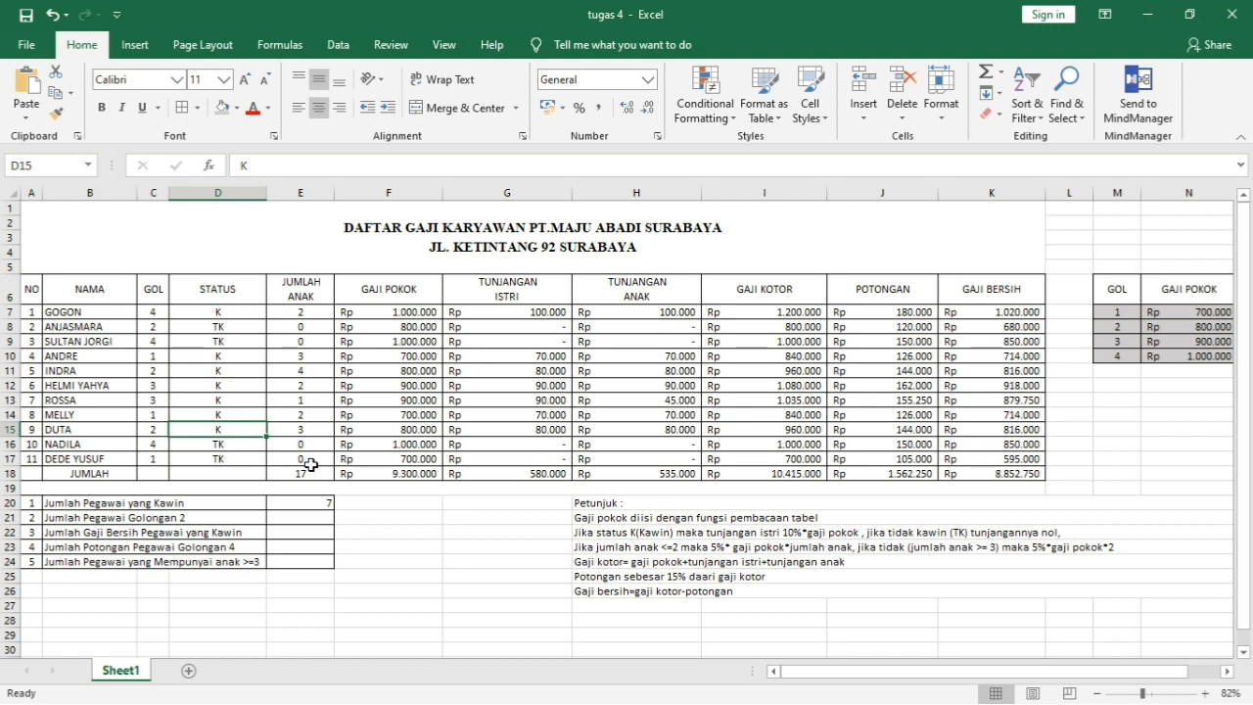
Step: Enter =COUNTIF(C7:C17;"2") in E21 to count the employees in Golongan 2
key(Down)
key(Down)
key(Down)
key(Down)
key(Down)
key(Down)
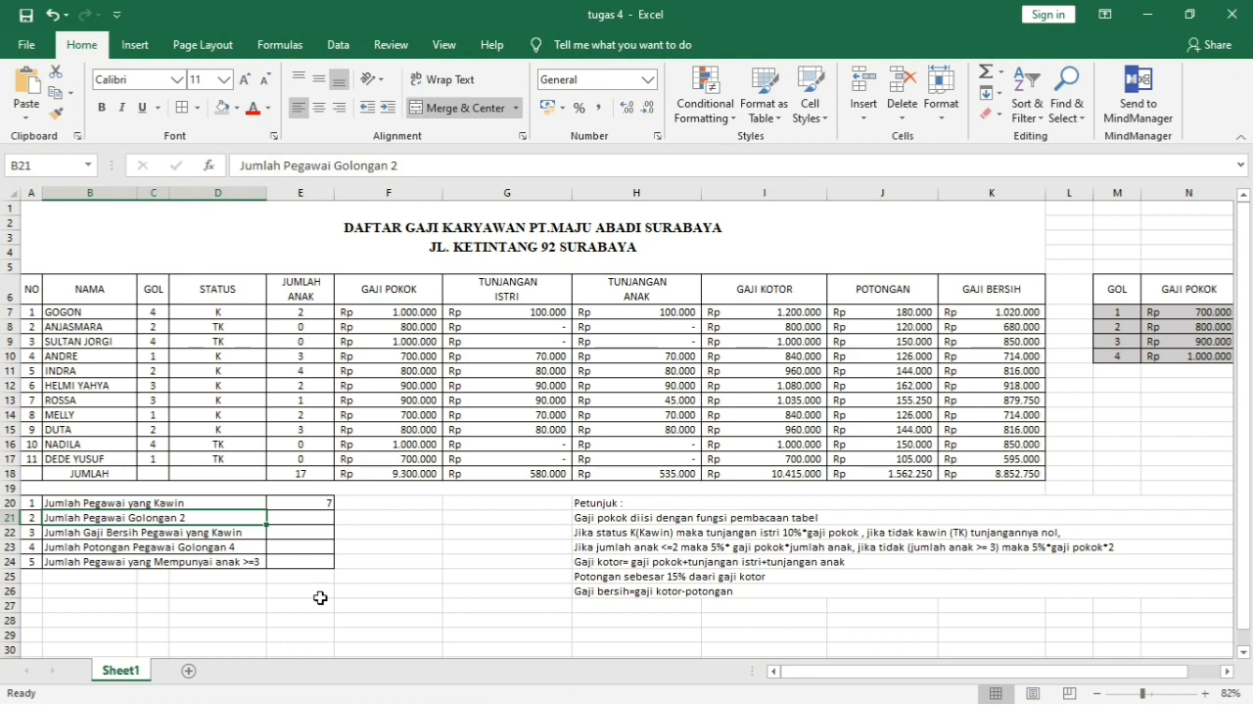
click(286, 523)
text(=count)
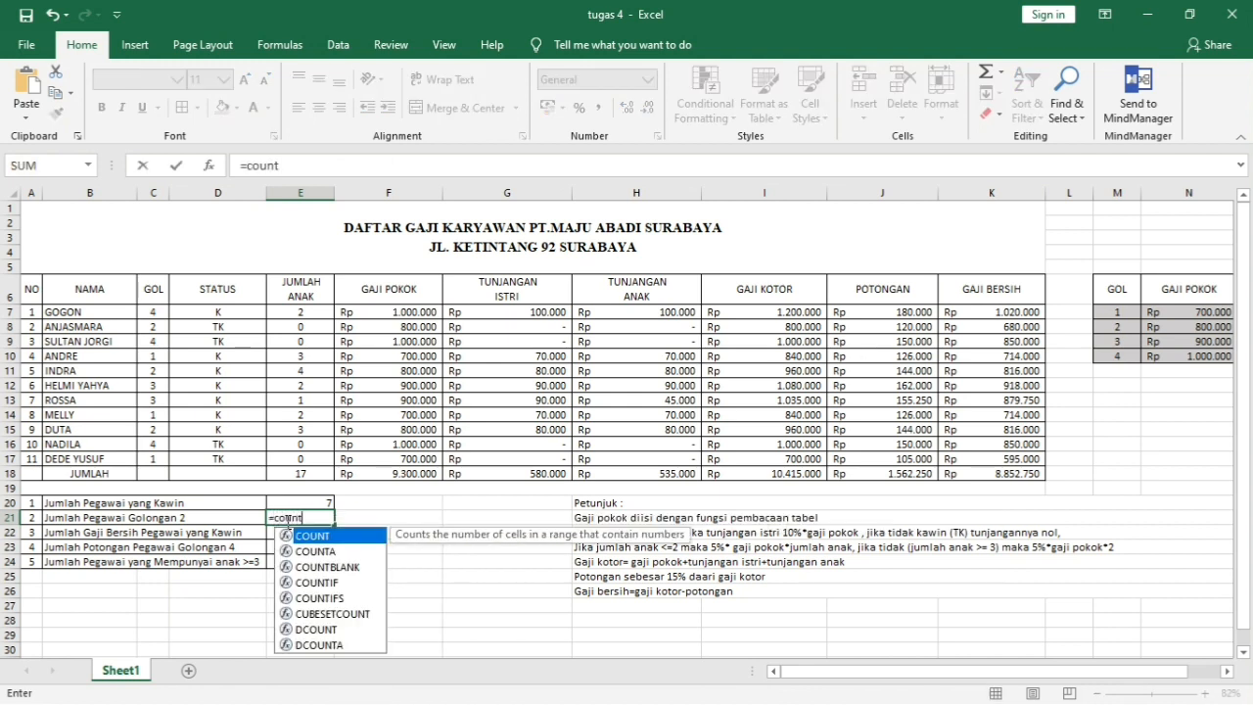
text(if()
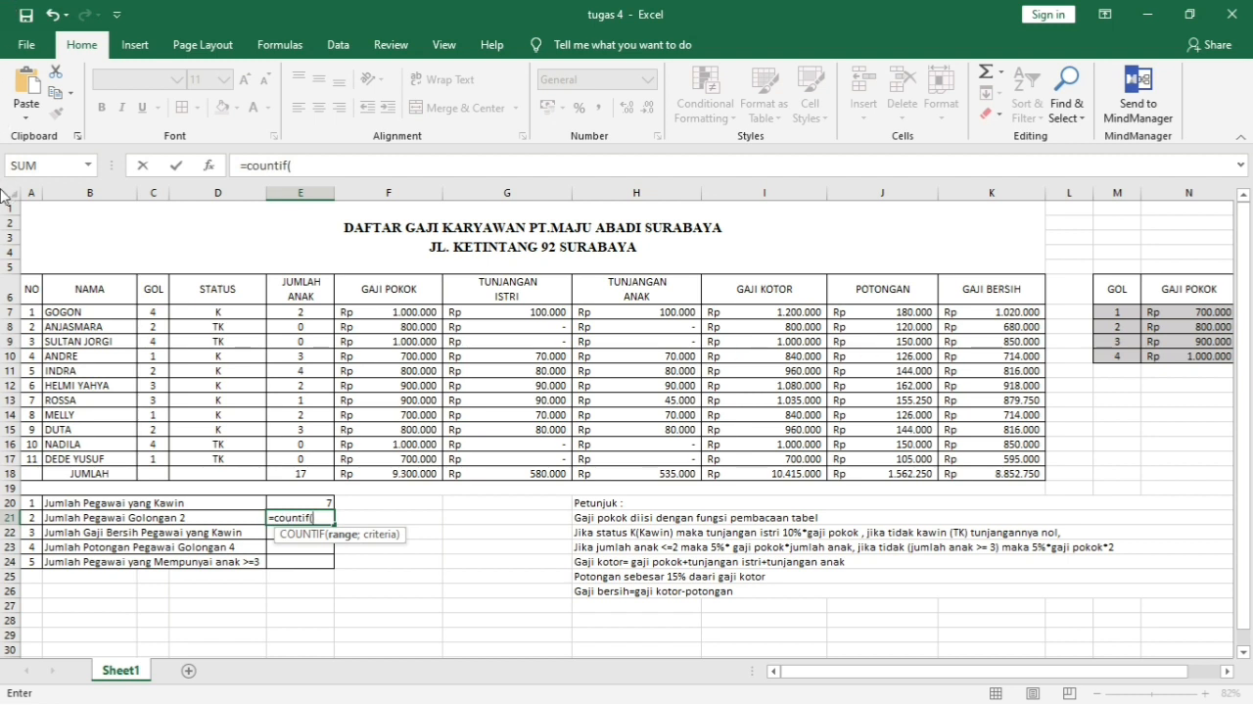
click(154, 311)
drag(154, 311, 154, 459)
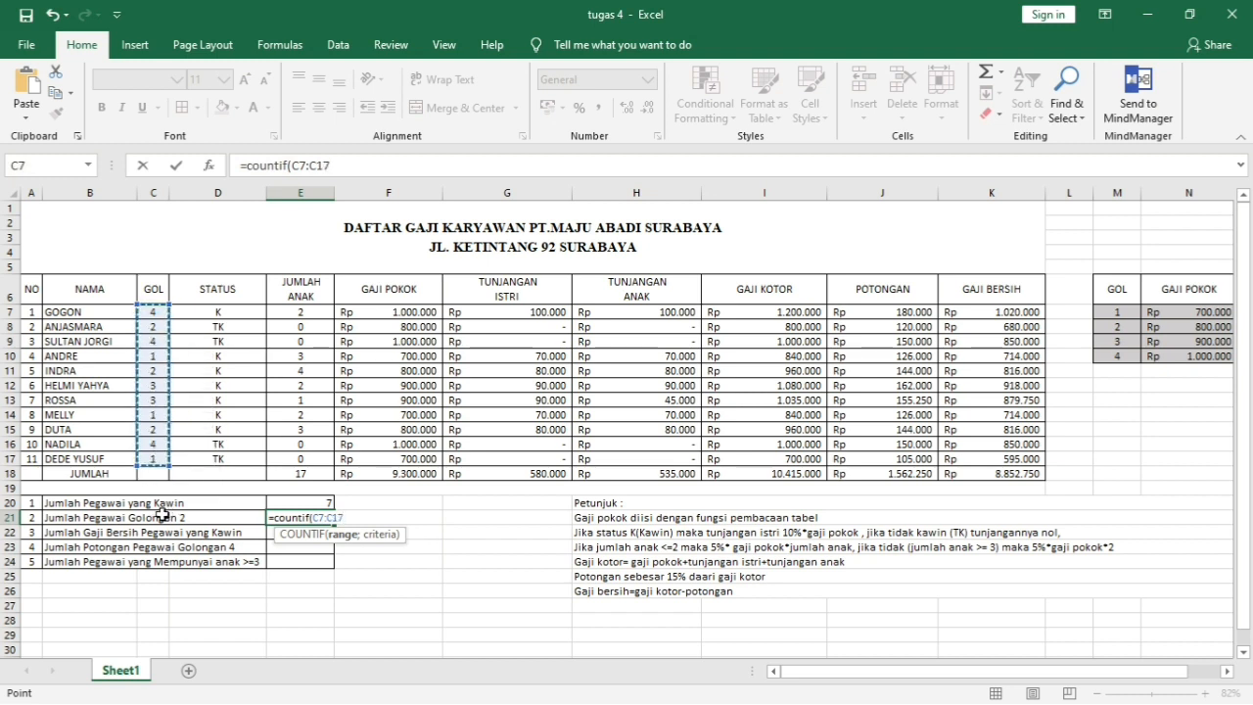
text(;)
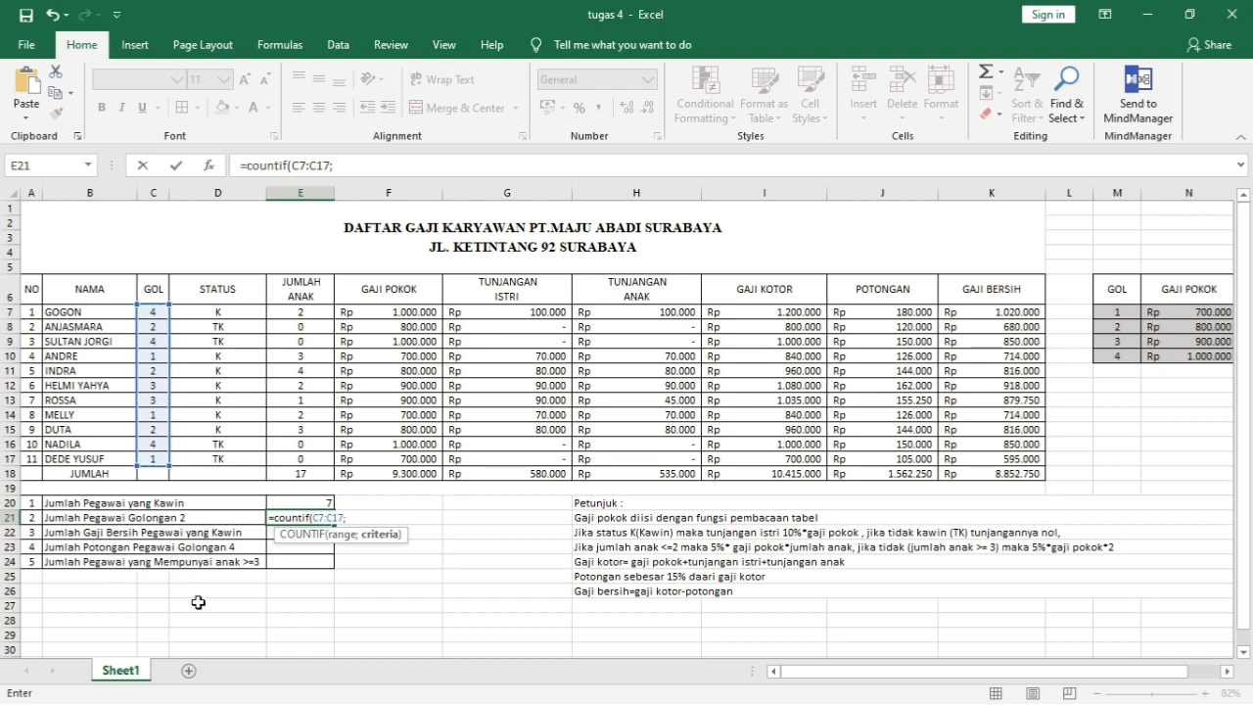
text("2"))
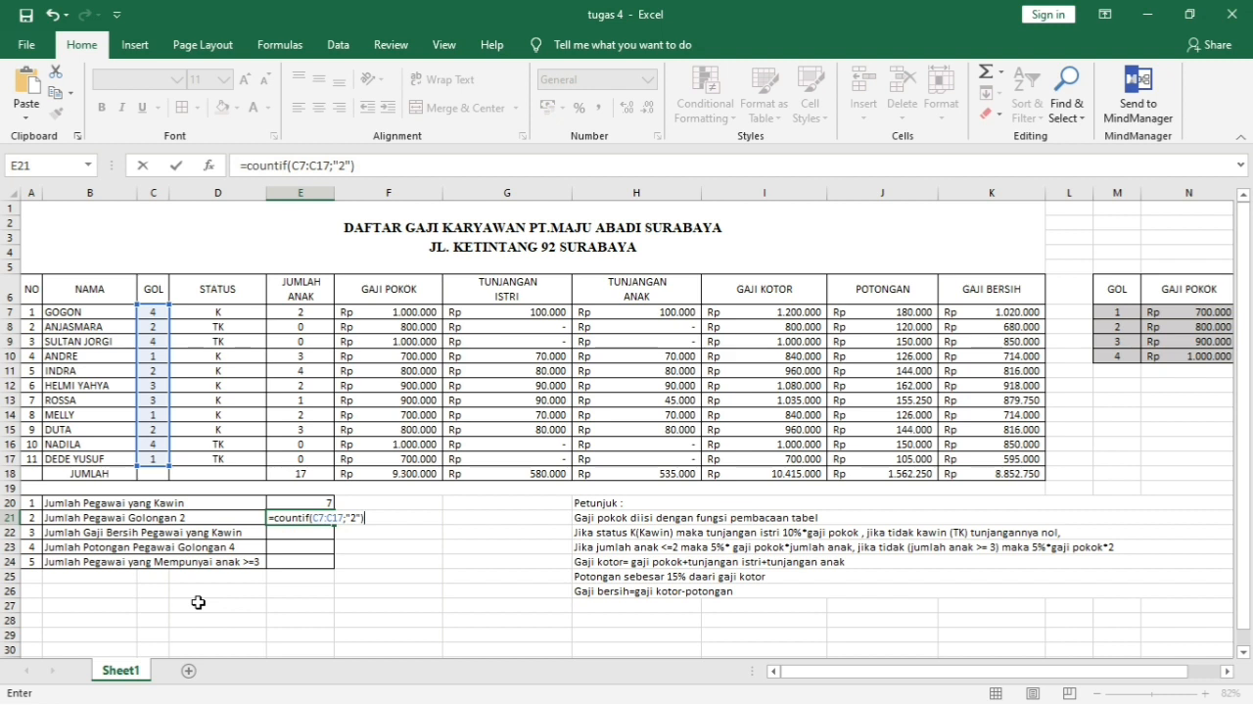
key(Return)
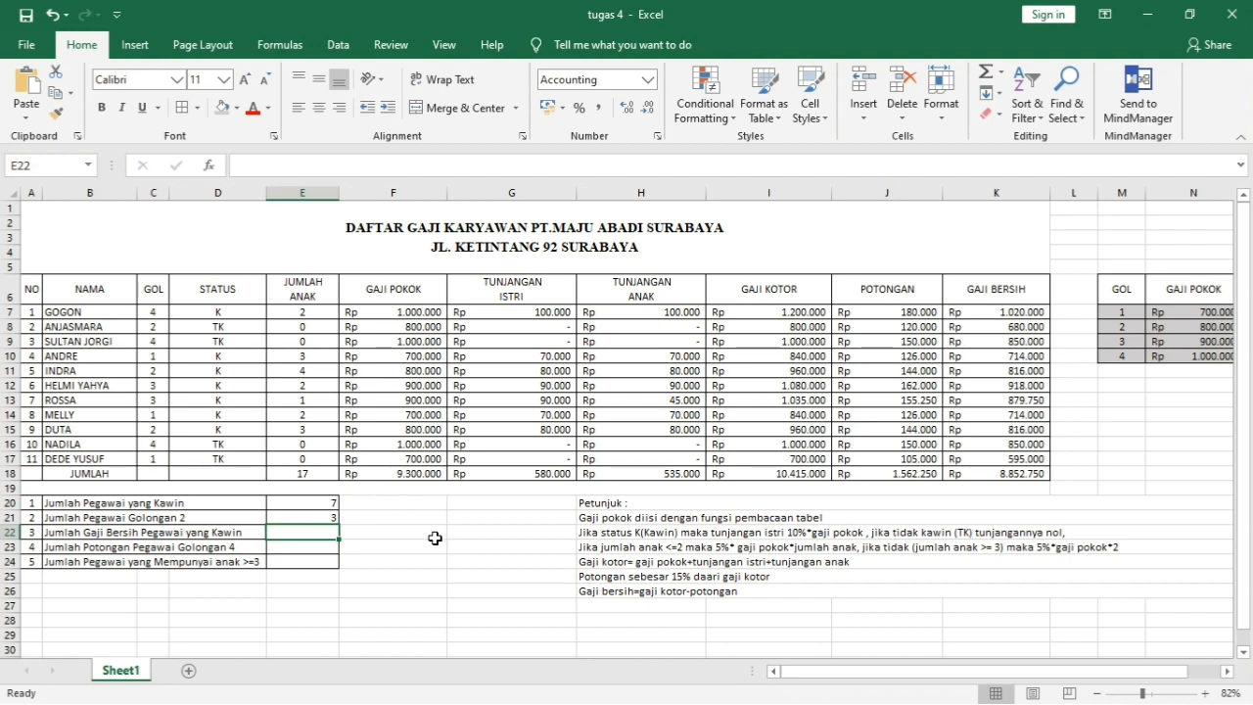
Step: Enter =SUMIF(D7:D17;"K";K7:K17) in E22 to total the GAJI BERSIH of the married employees
text(=)
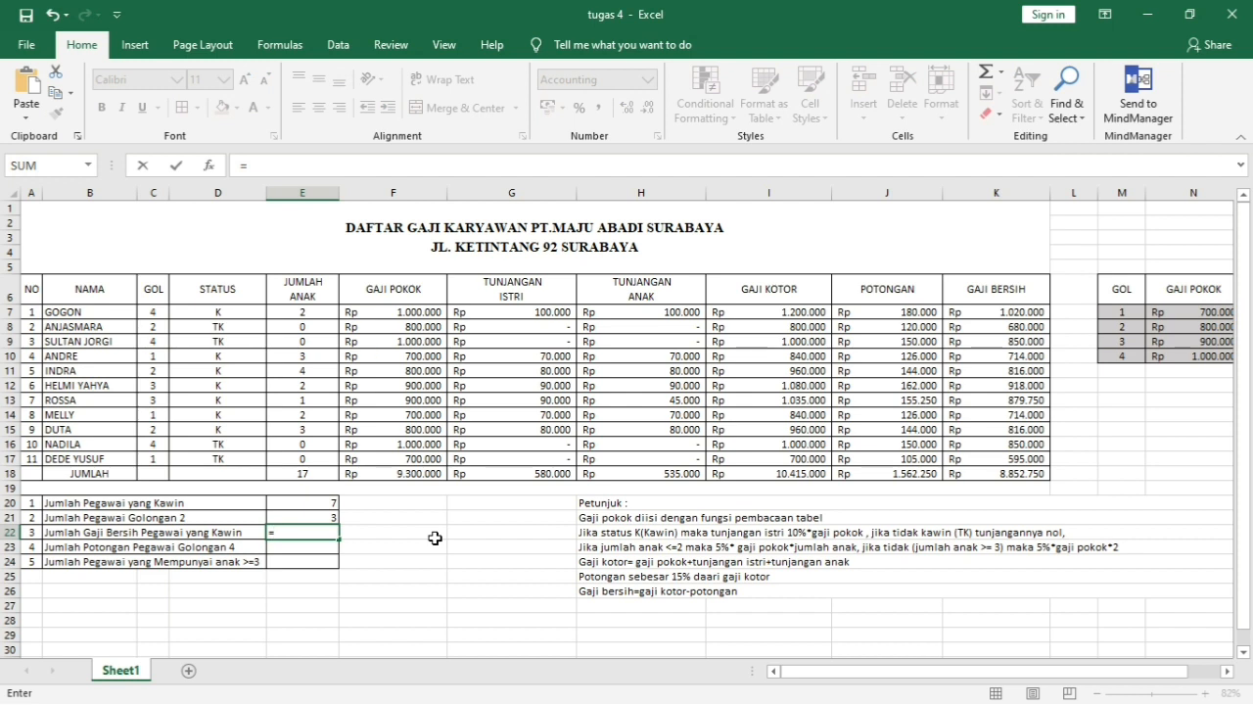
text(sumif)
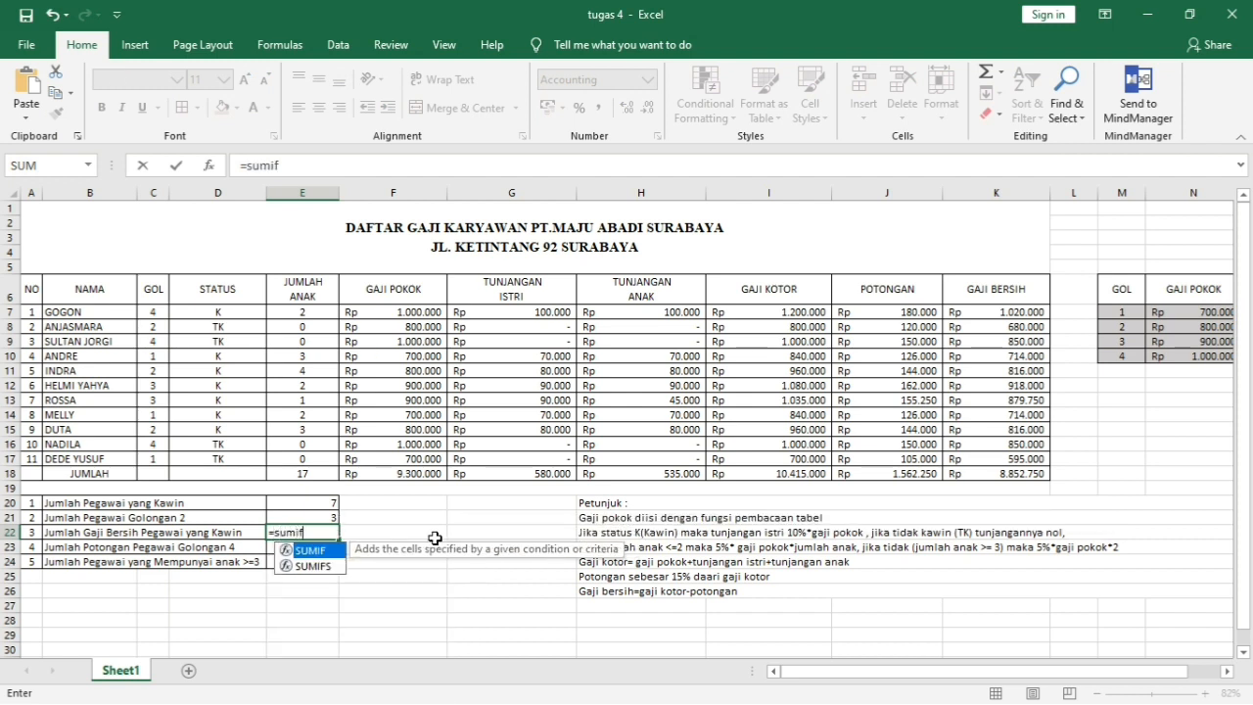
text(()
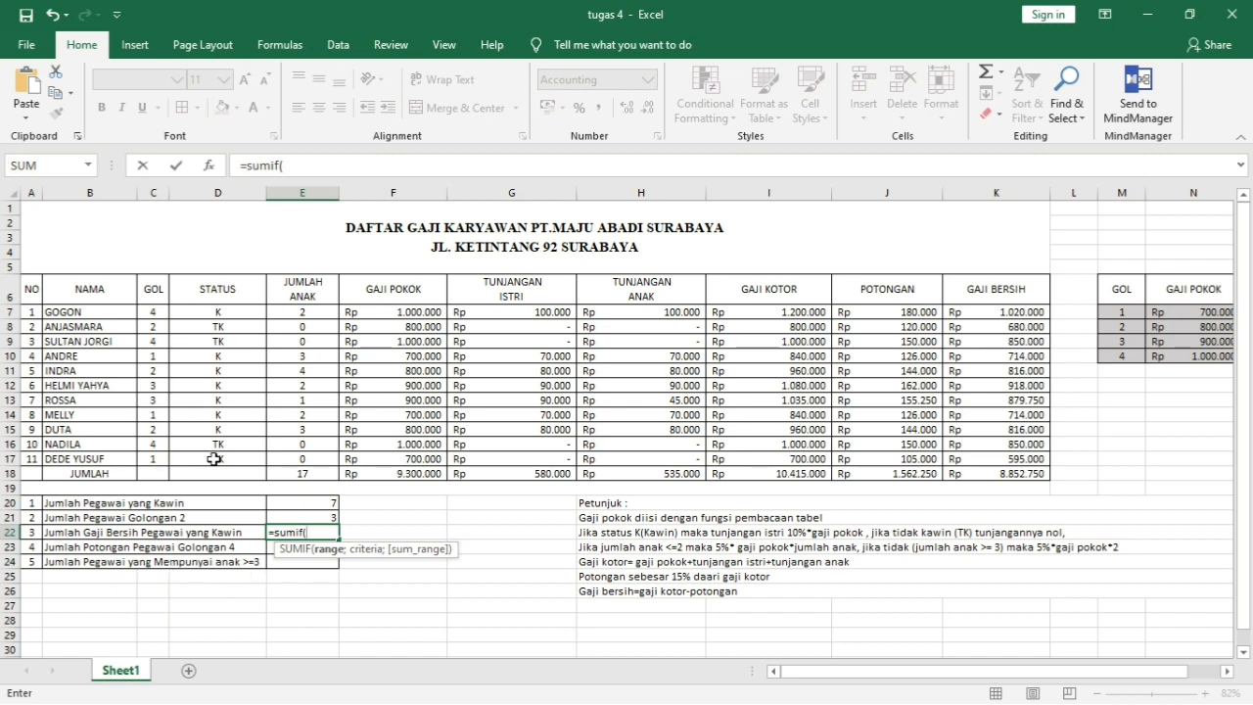
click(235, 310)
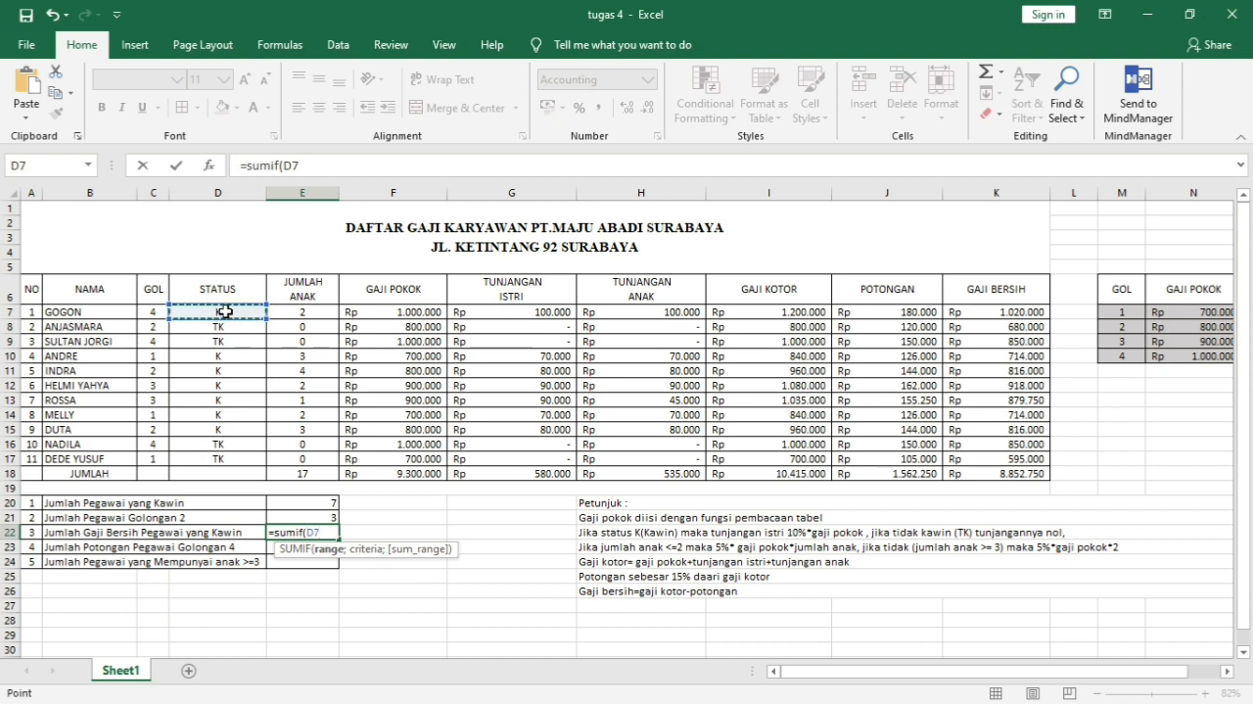
drag(225, 311, 221, 458)
text(;)
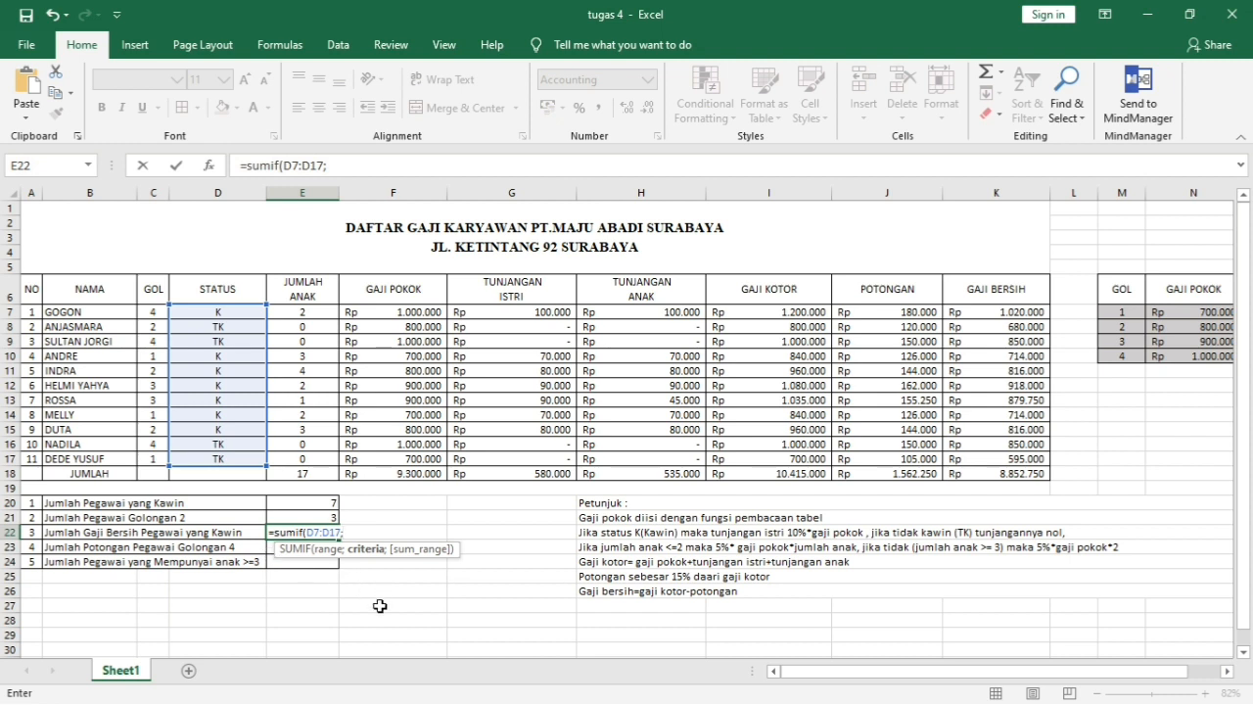
text("K";)
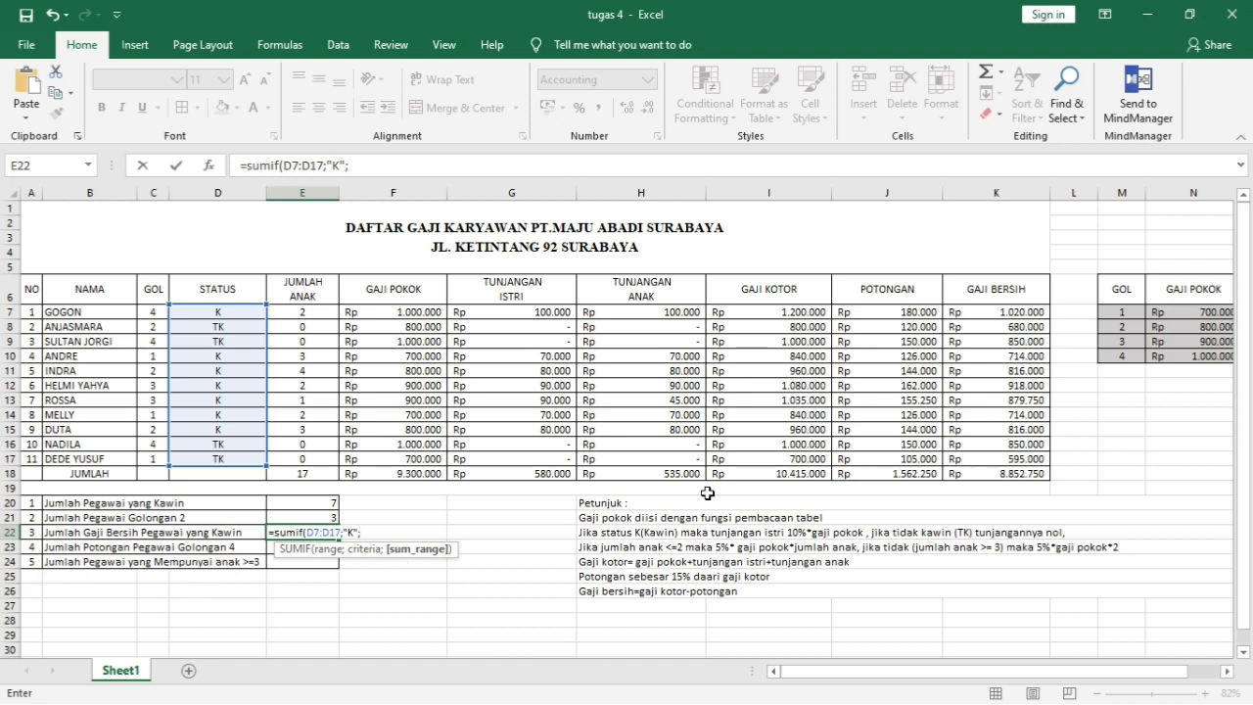
click(1018, 311)
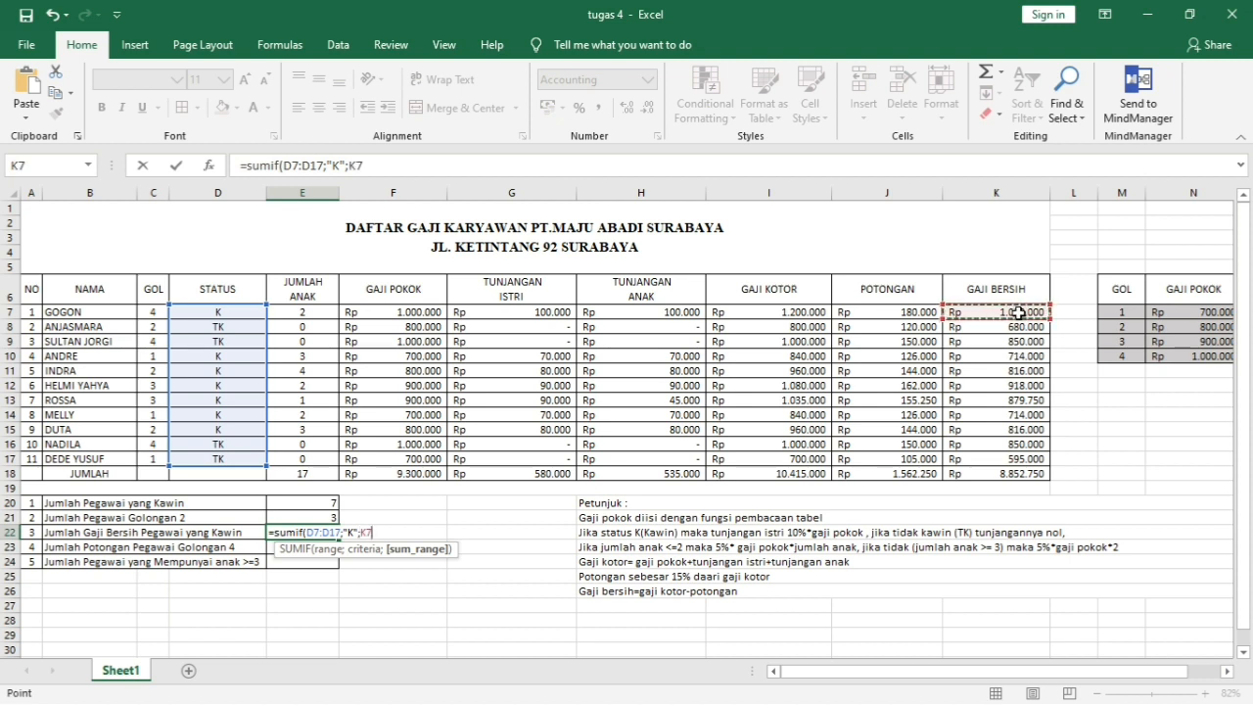
drag(1018, 312, 1008, 458)
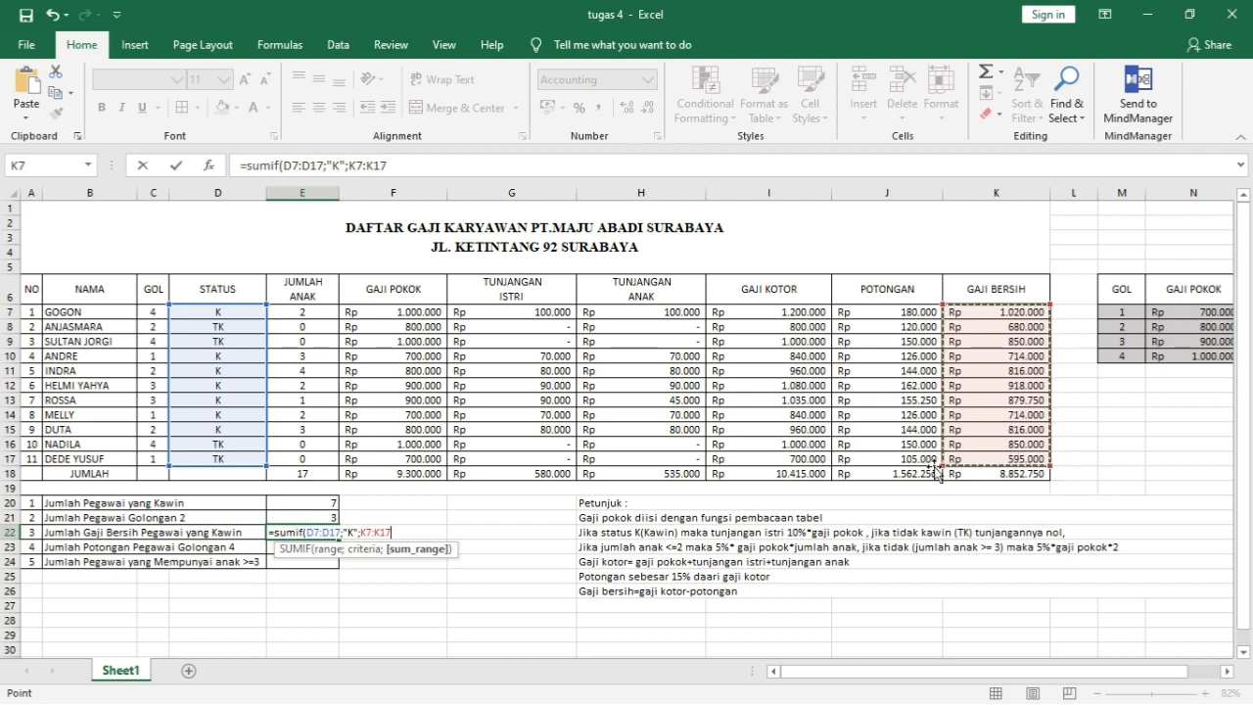
text())
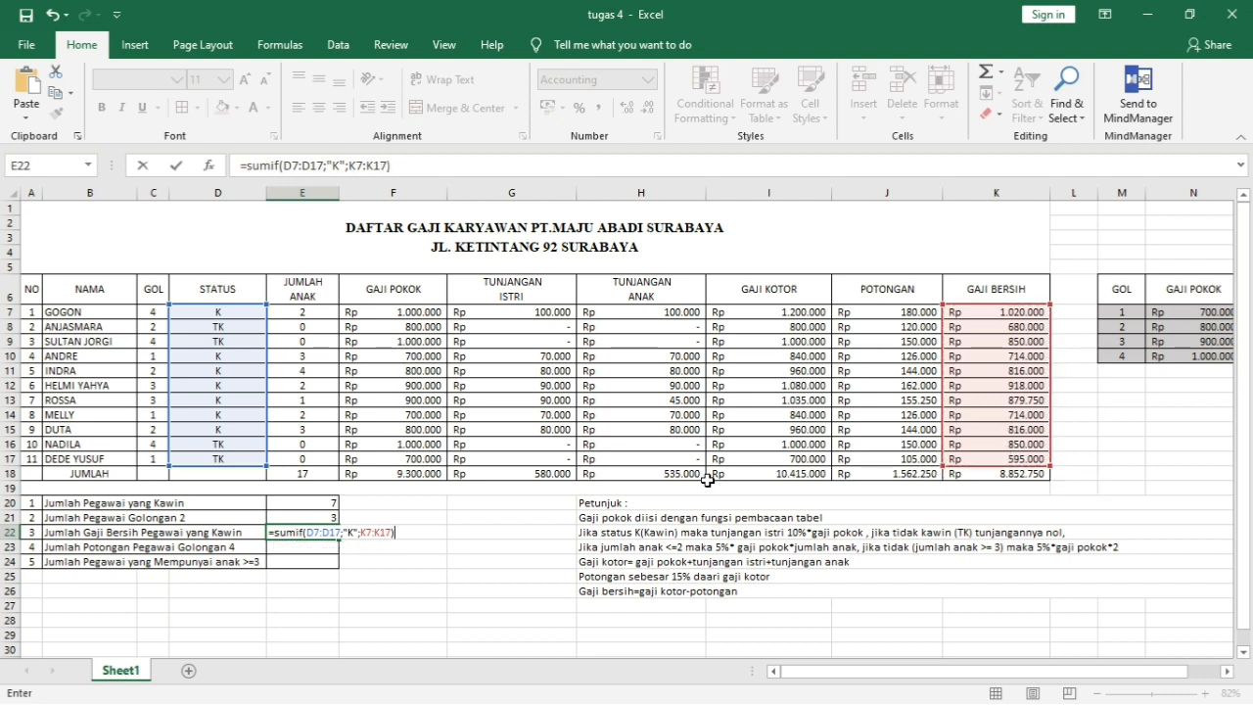
key(Return)
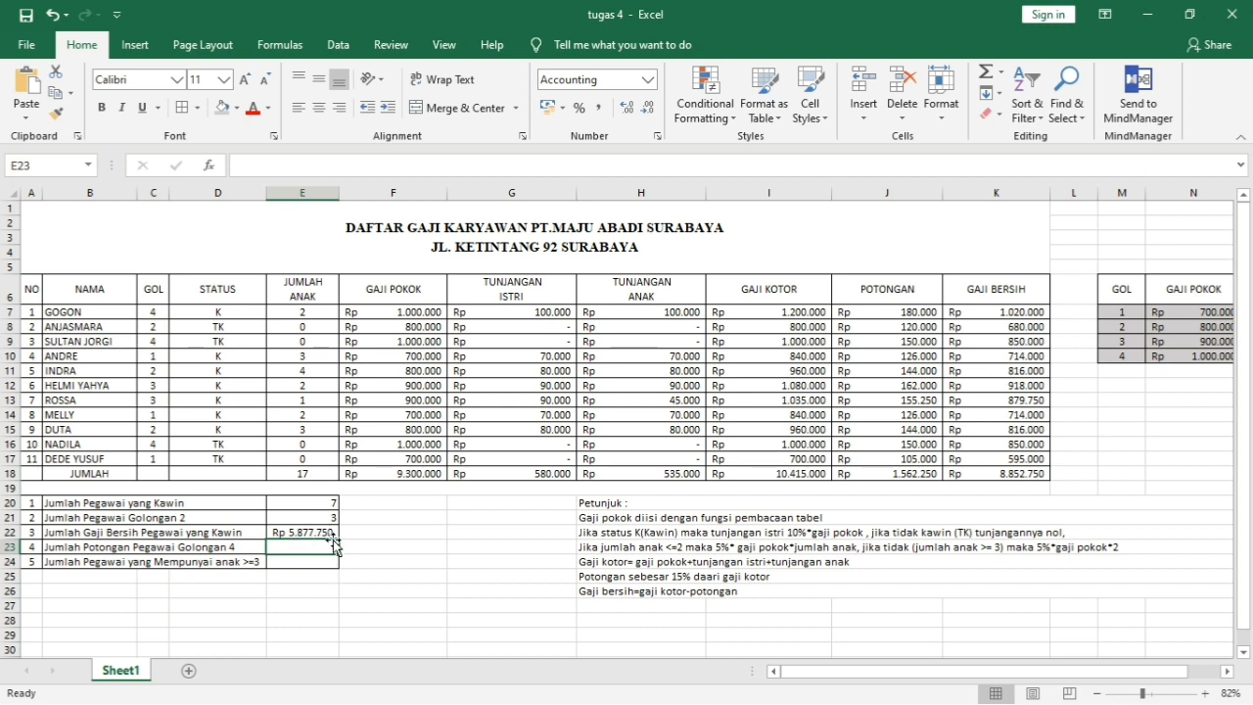
Step: Enter =SUMIF(C7:C17;"4";J7:J17) in E23 to total the POTONGAN of the Golongan 4 employees
key(Left)
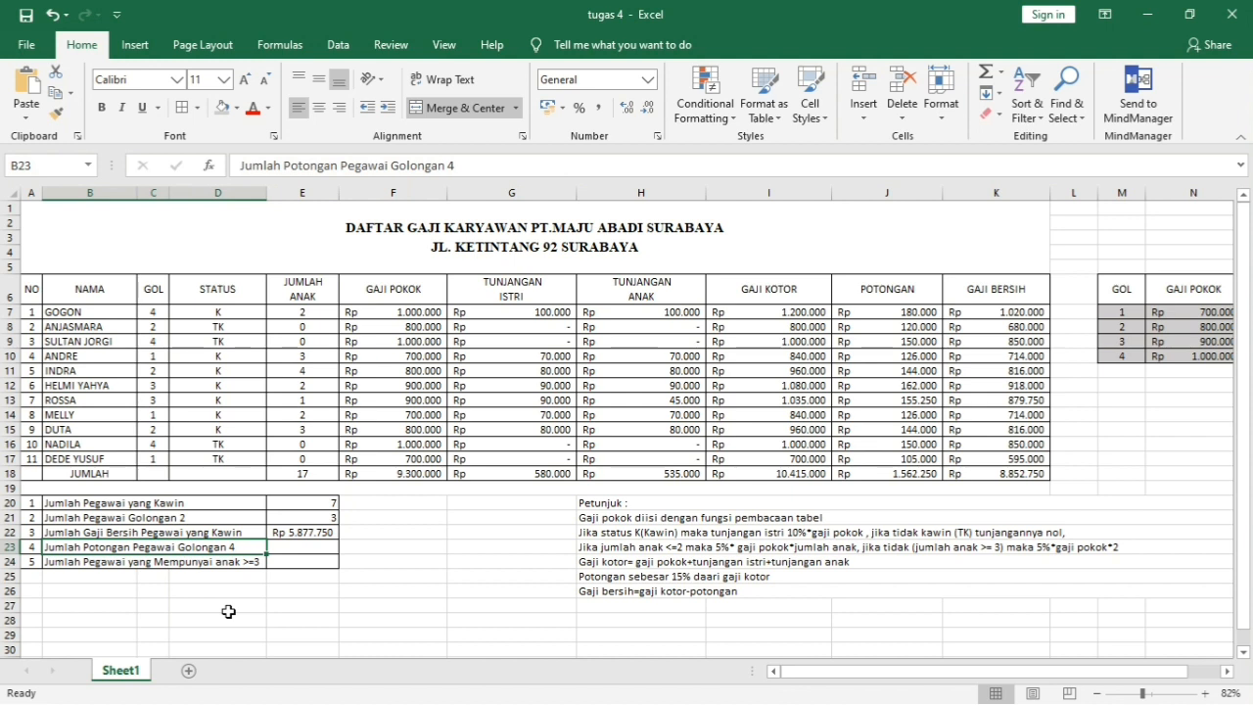
key(Right)
text(=)
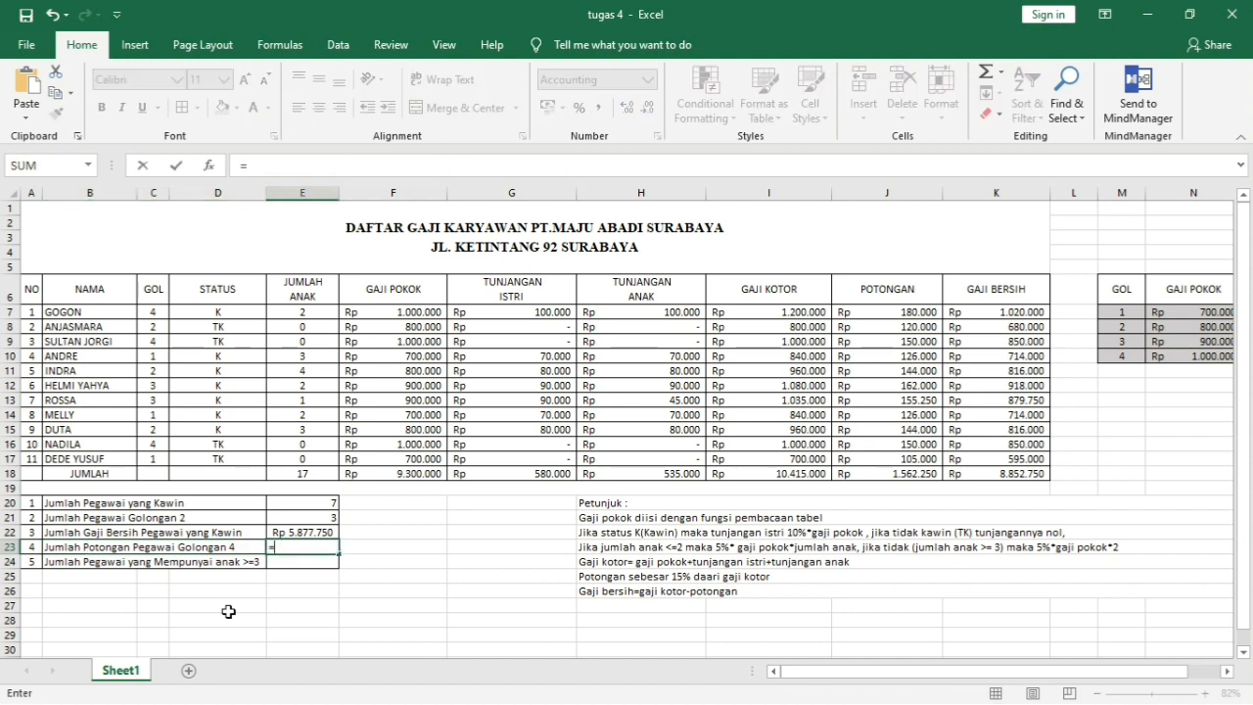
text(sumif)
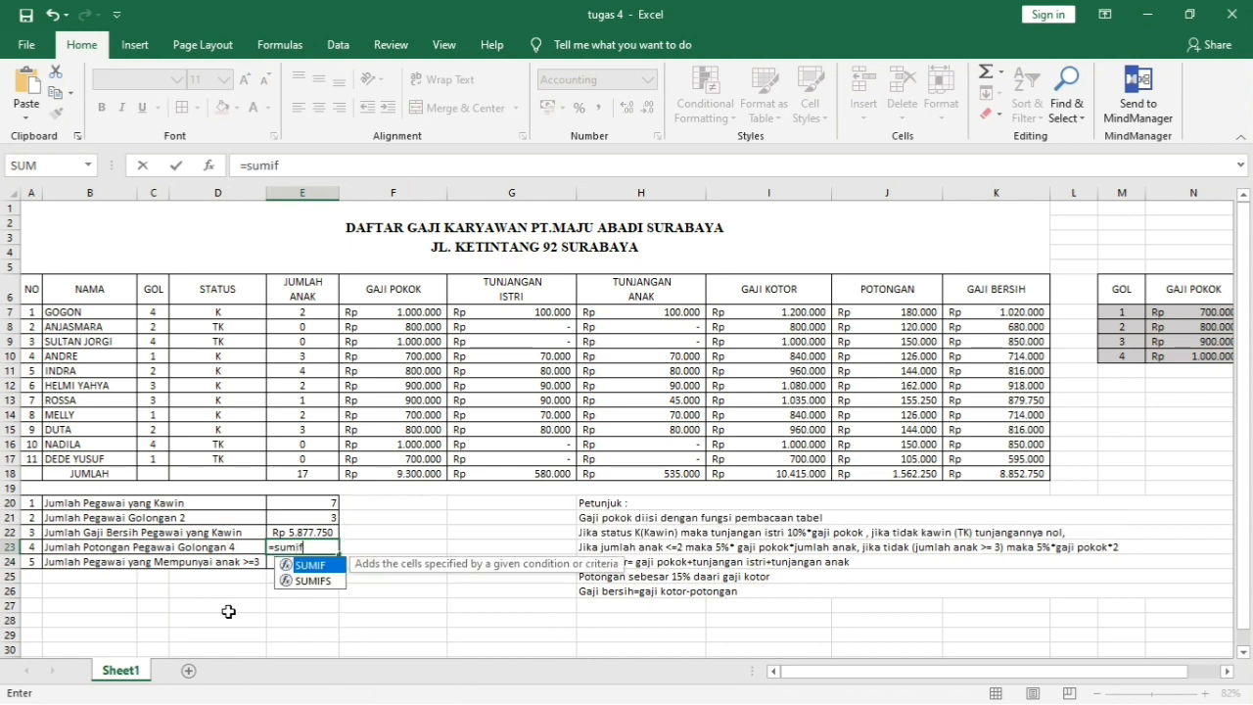
text(()
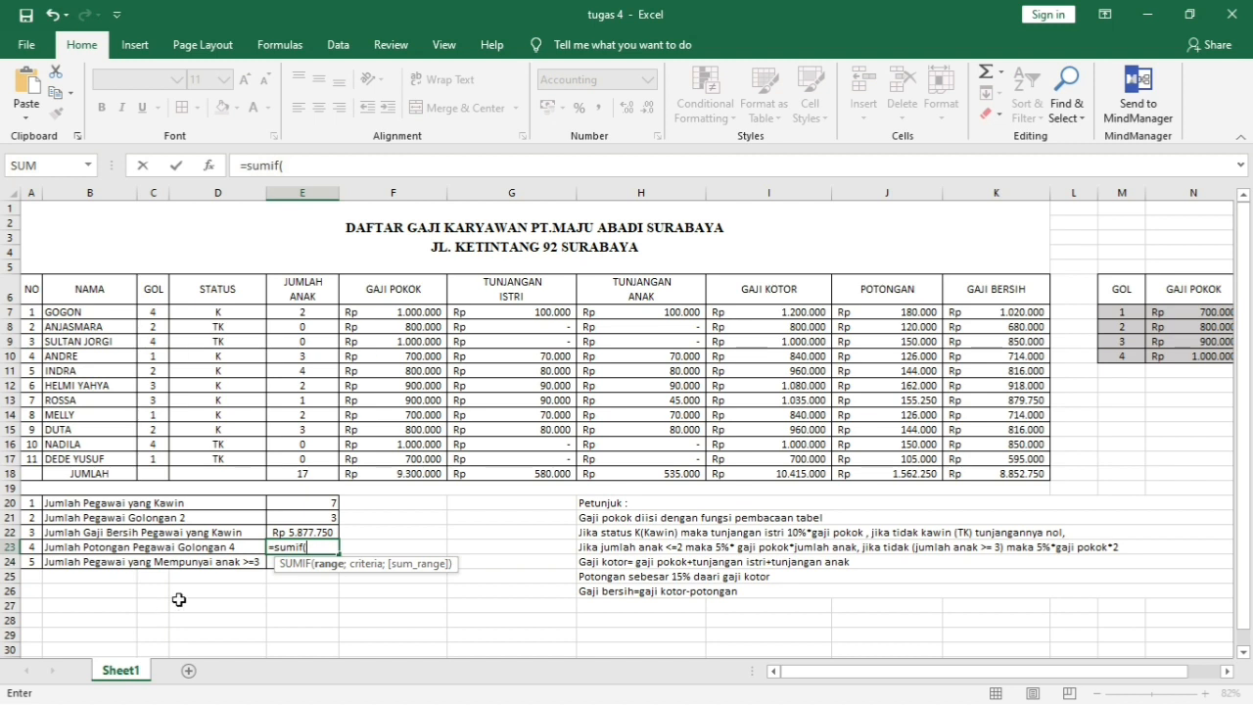
click(153, 312)
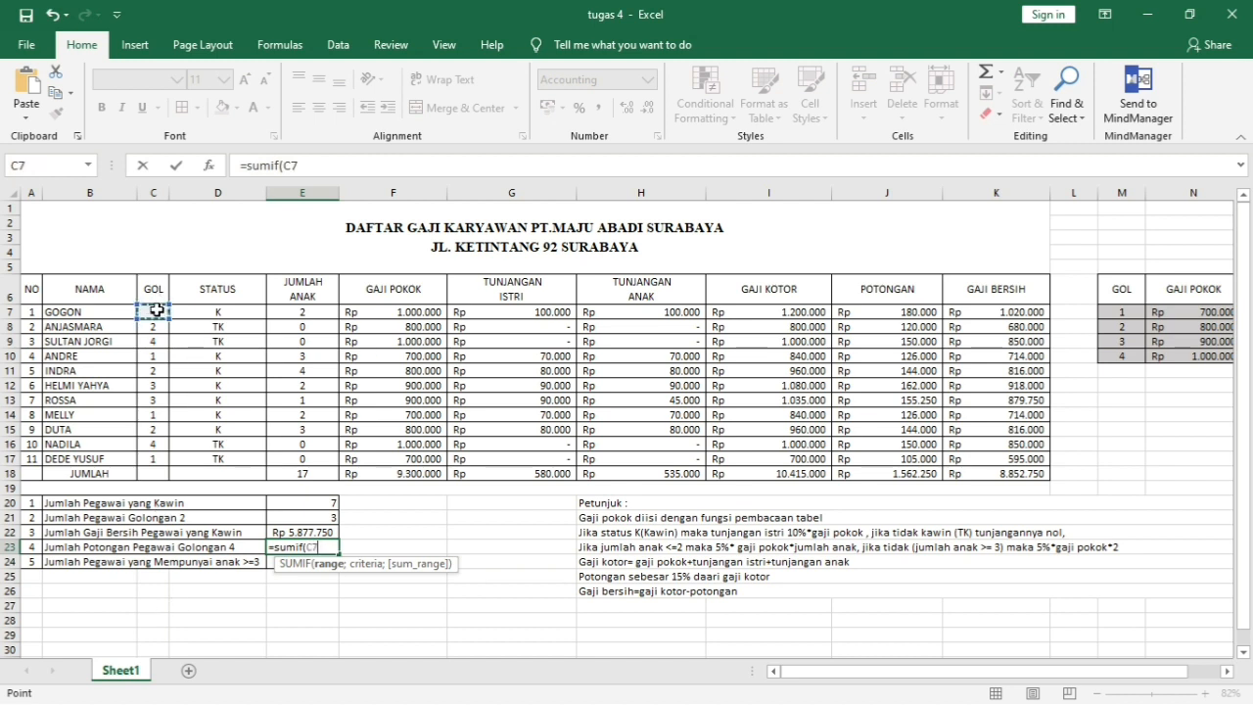
drag(150, 311, 157, 457)
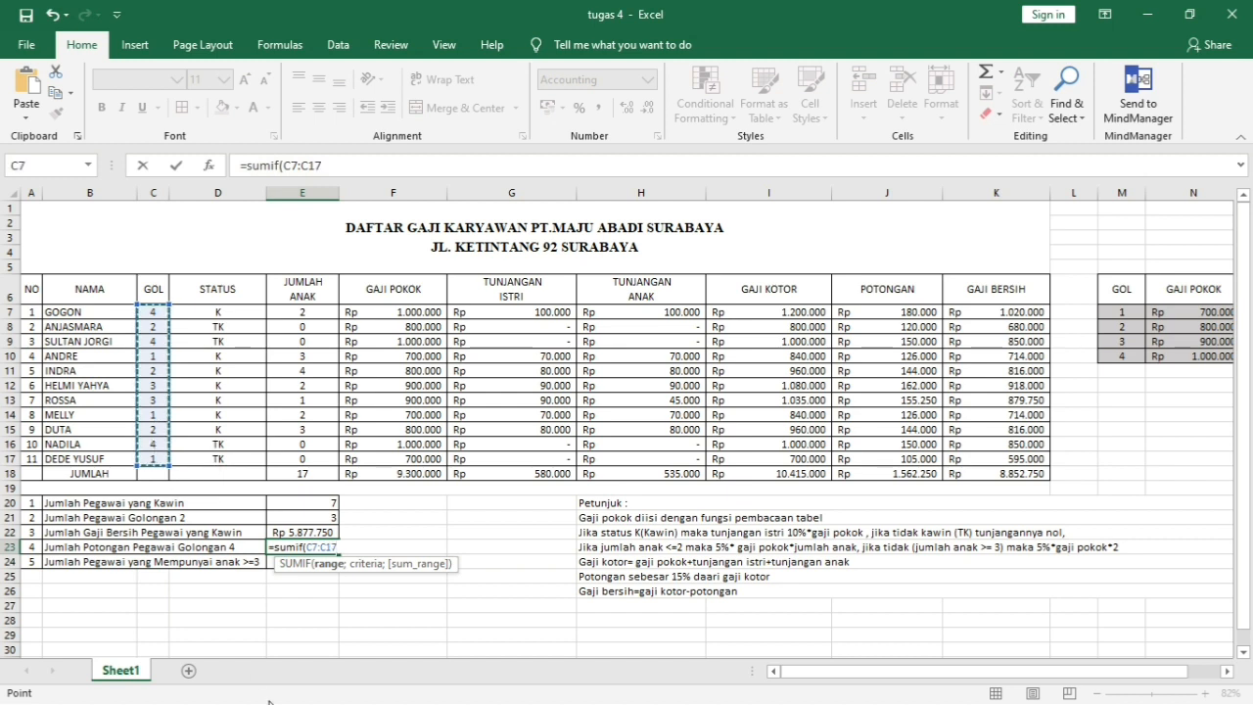
text(;)
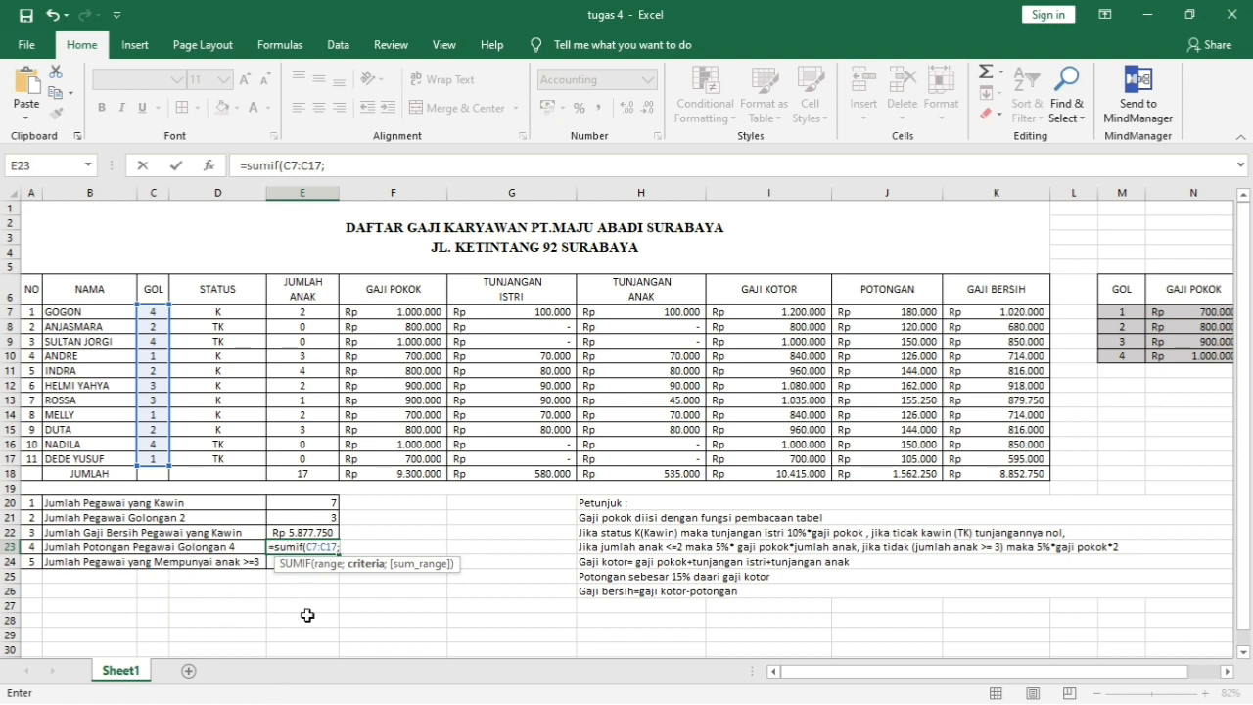
text("4";)
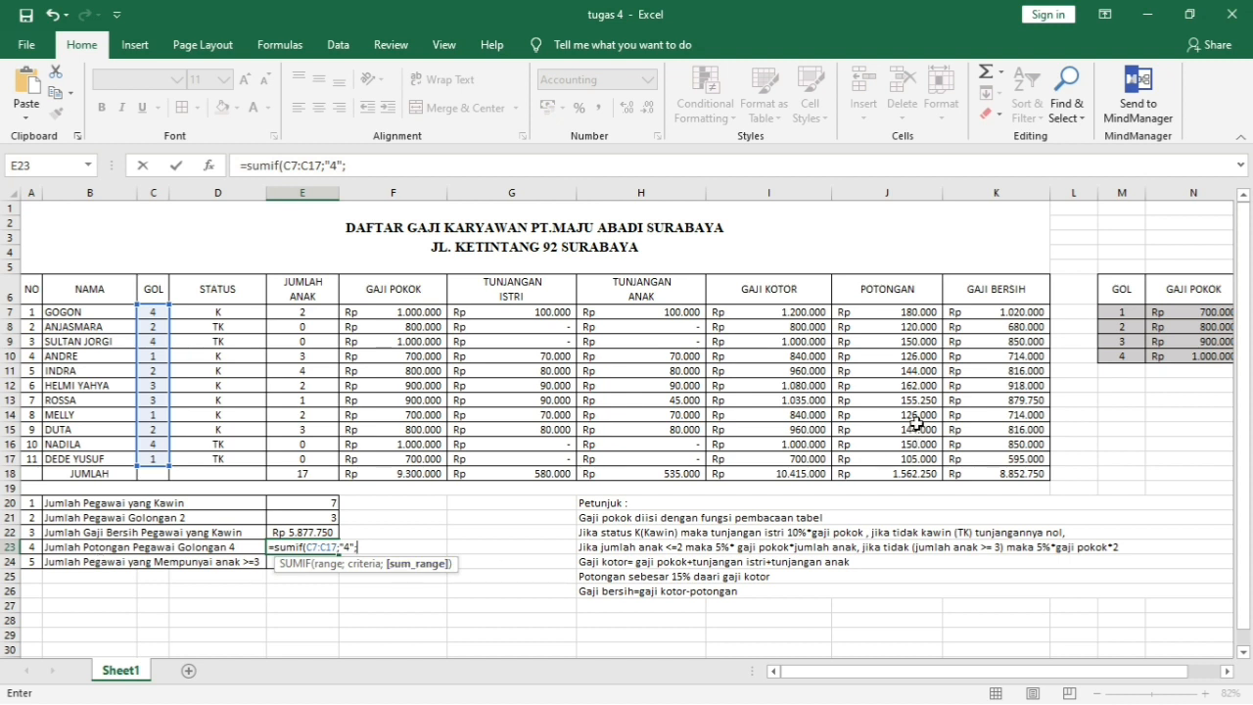
click(891, 312)
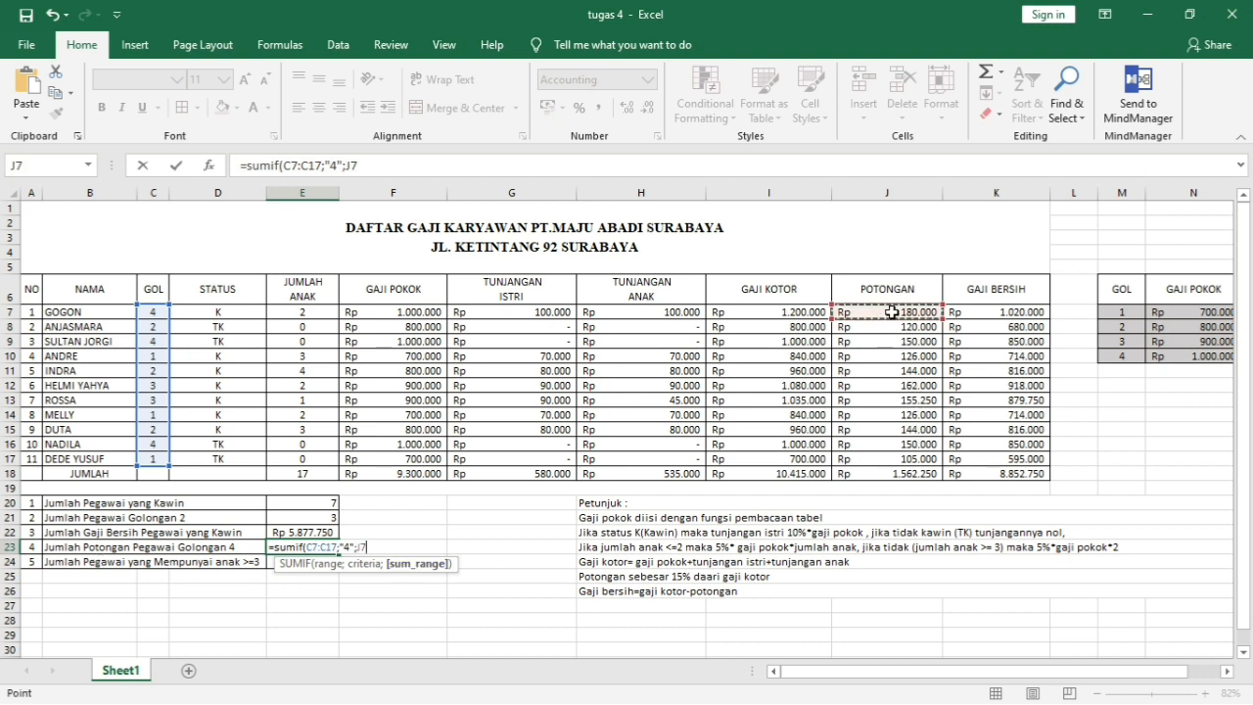
drag(892, 311, 895, 459)
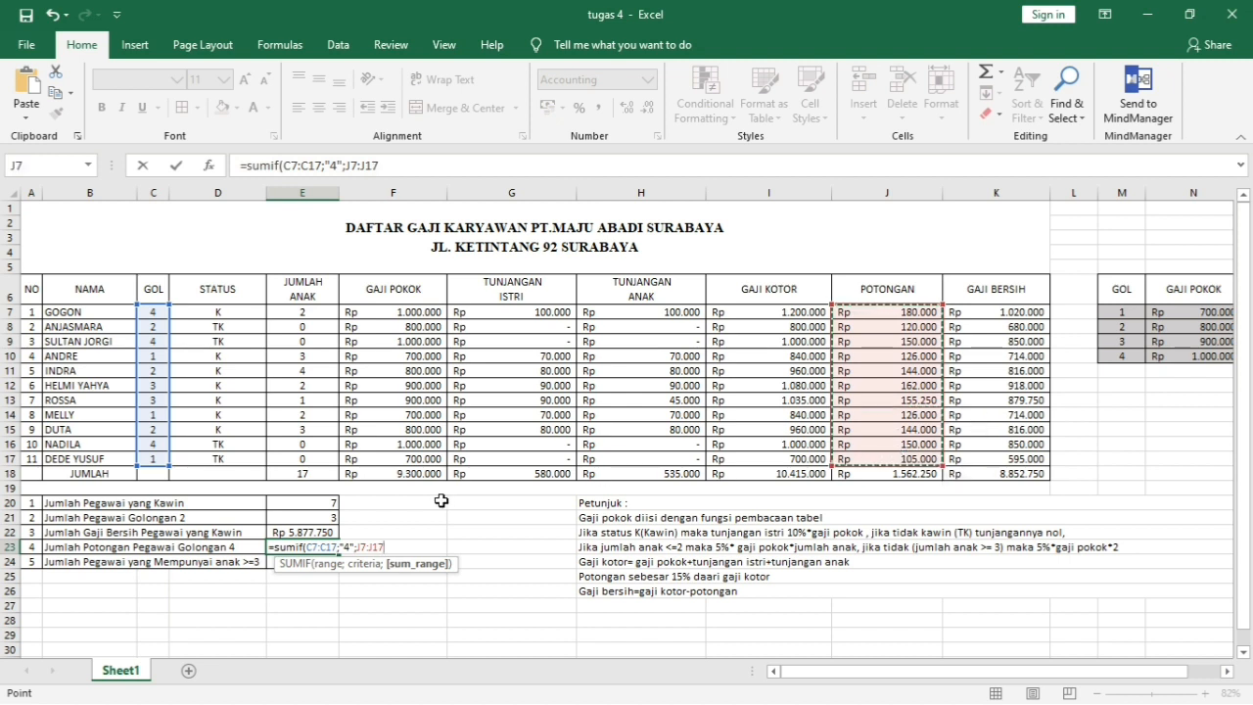
text())
key(Return)
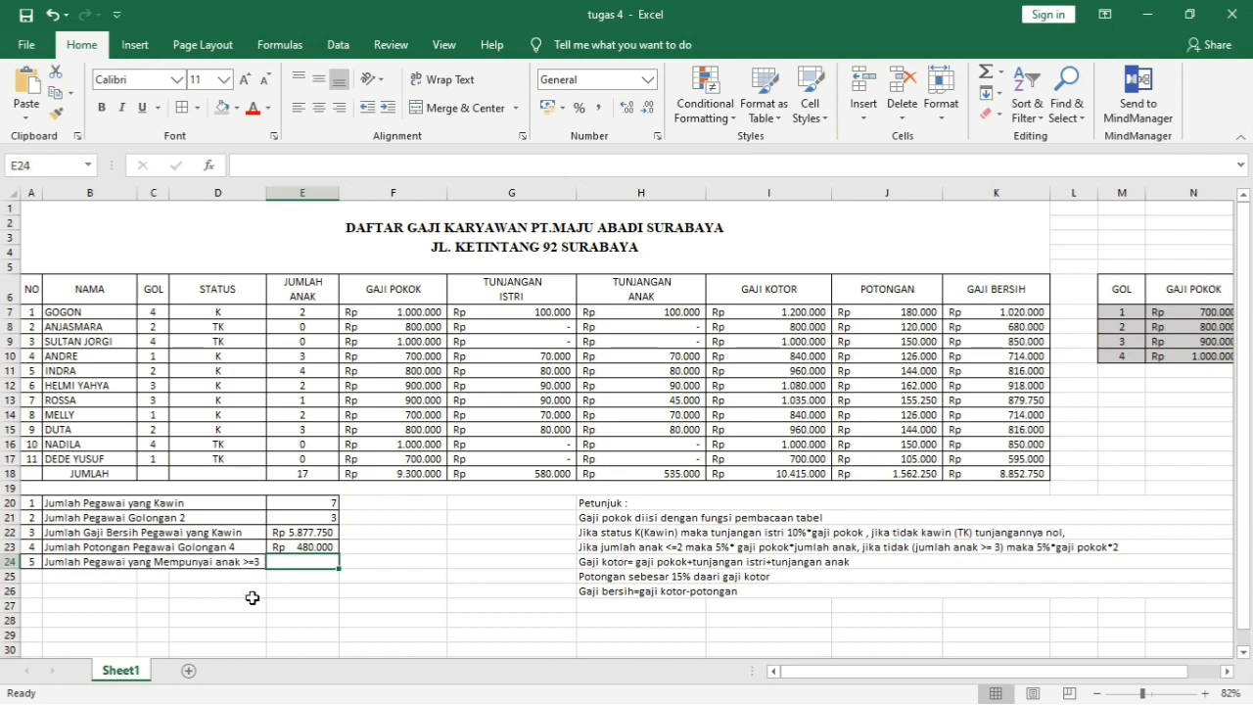
Step: Enter =COUNTIF(E7:E17;">=3") in E24 to count the employees with three or more children
text(=coun)
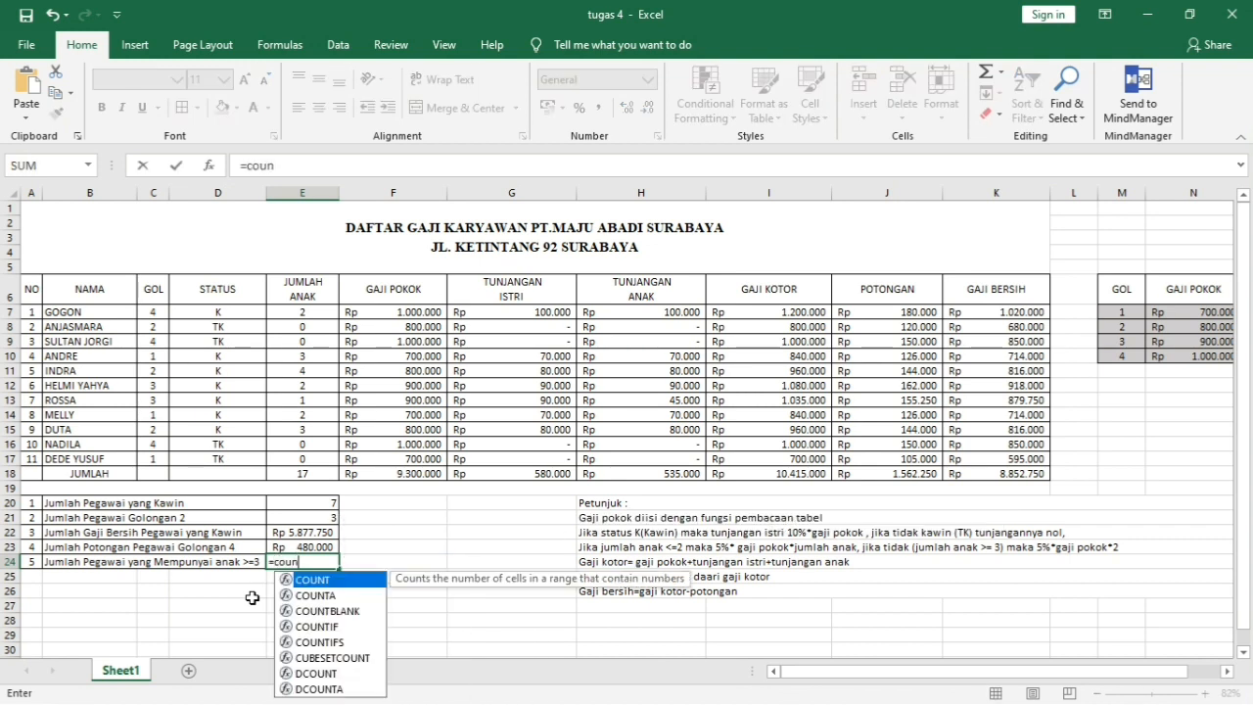
text(tif()
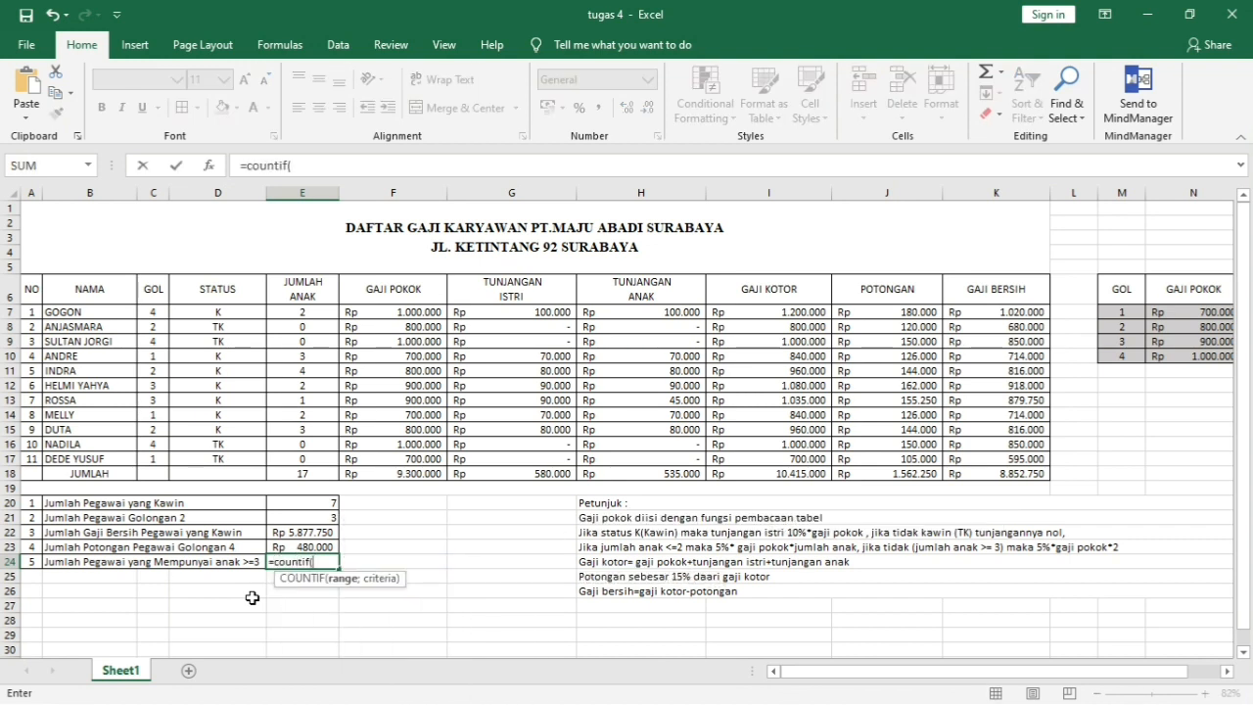
click(304, 313)
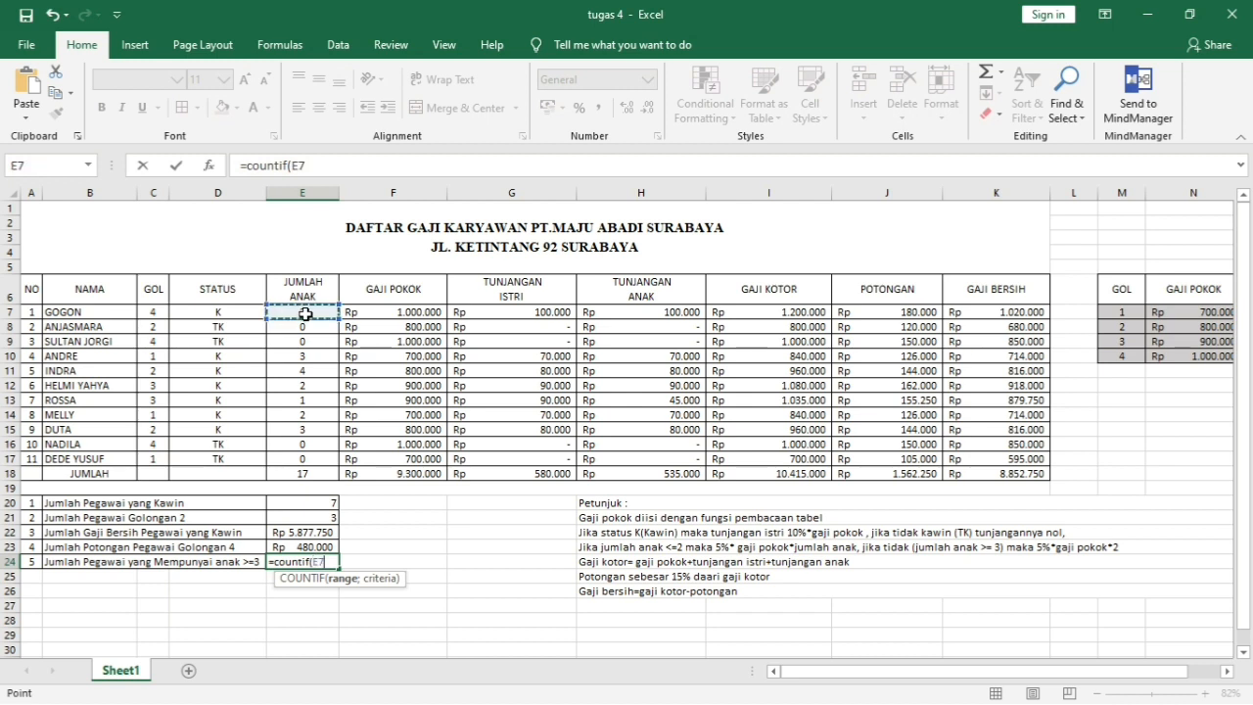
drag(304, 313, 312, 459)
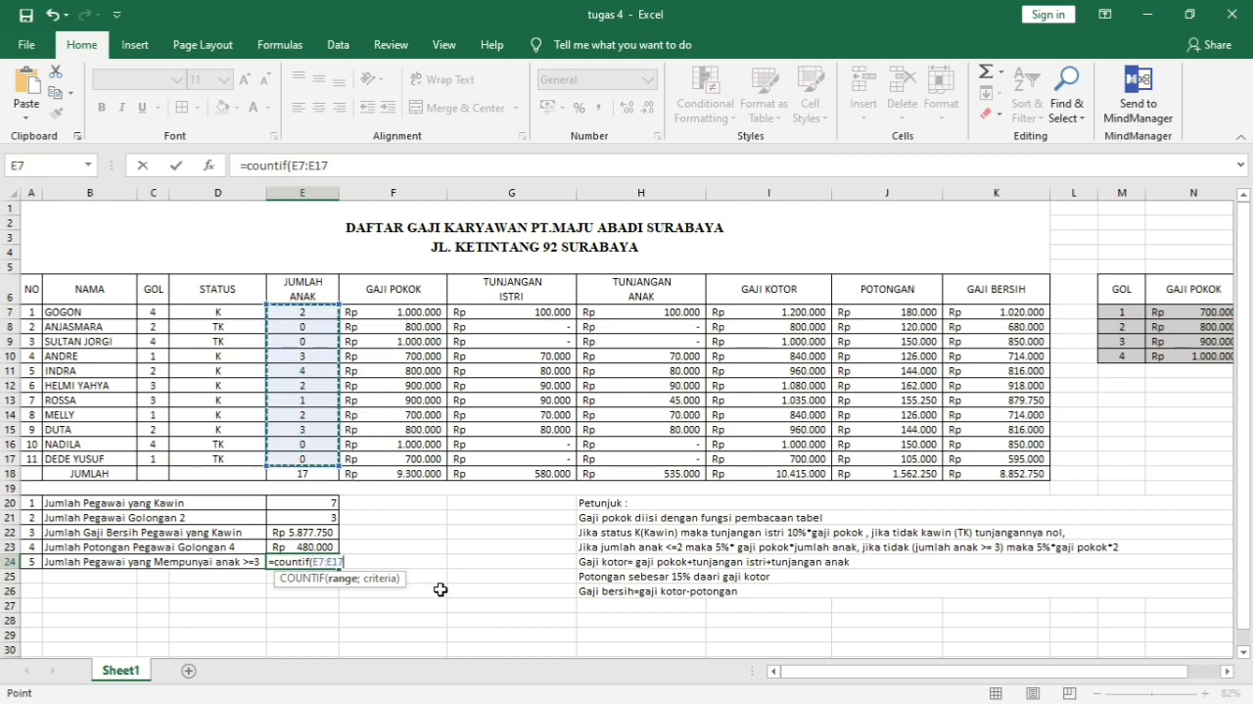
text(;)
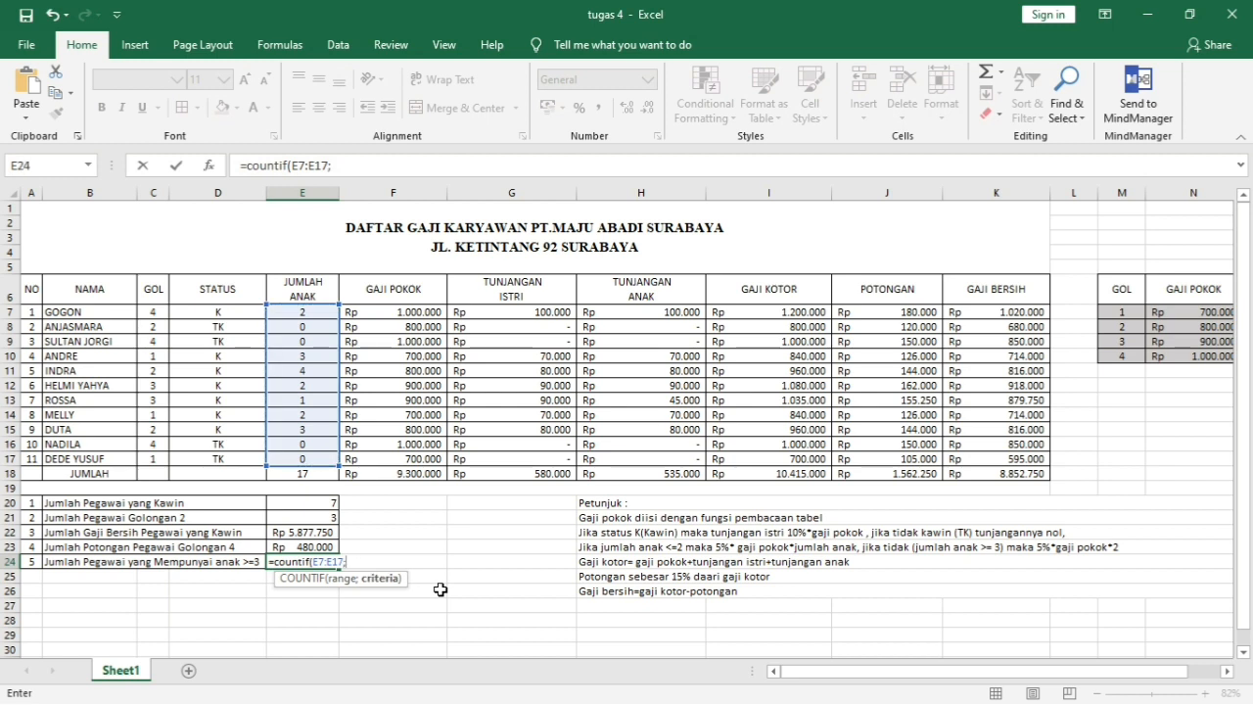
text(">=3"))
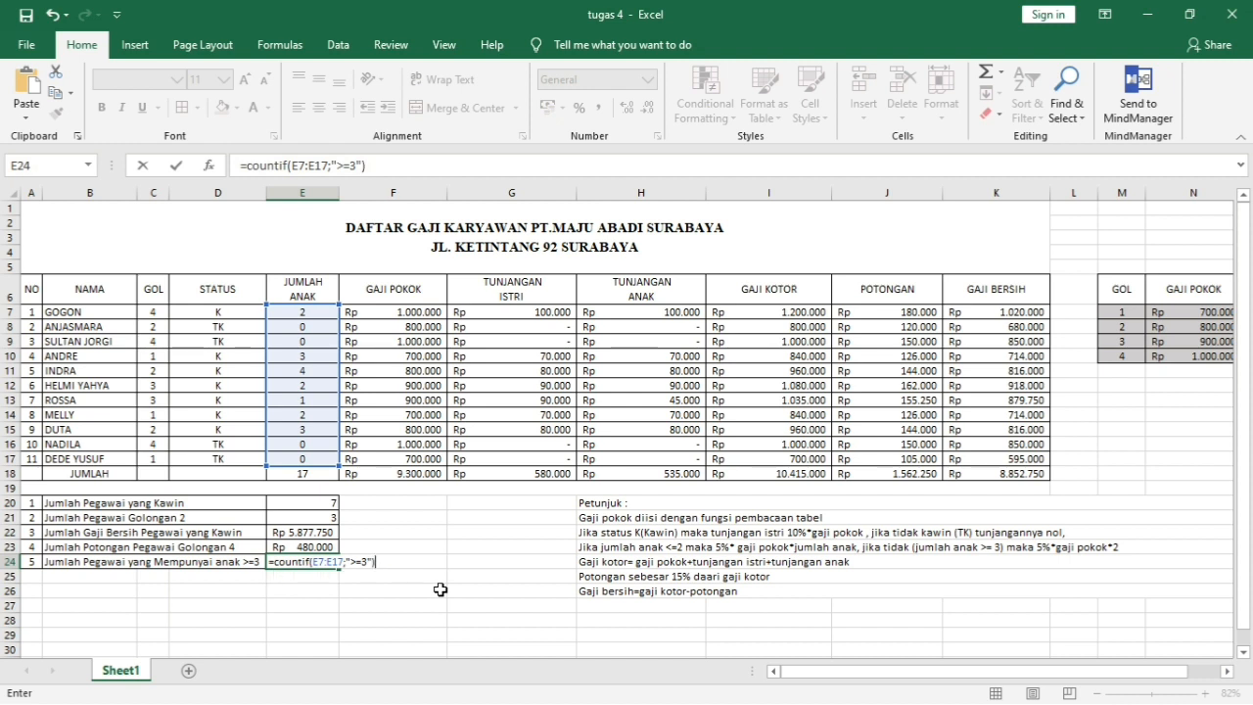
key(Return)
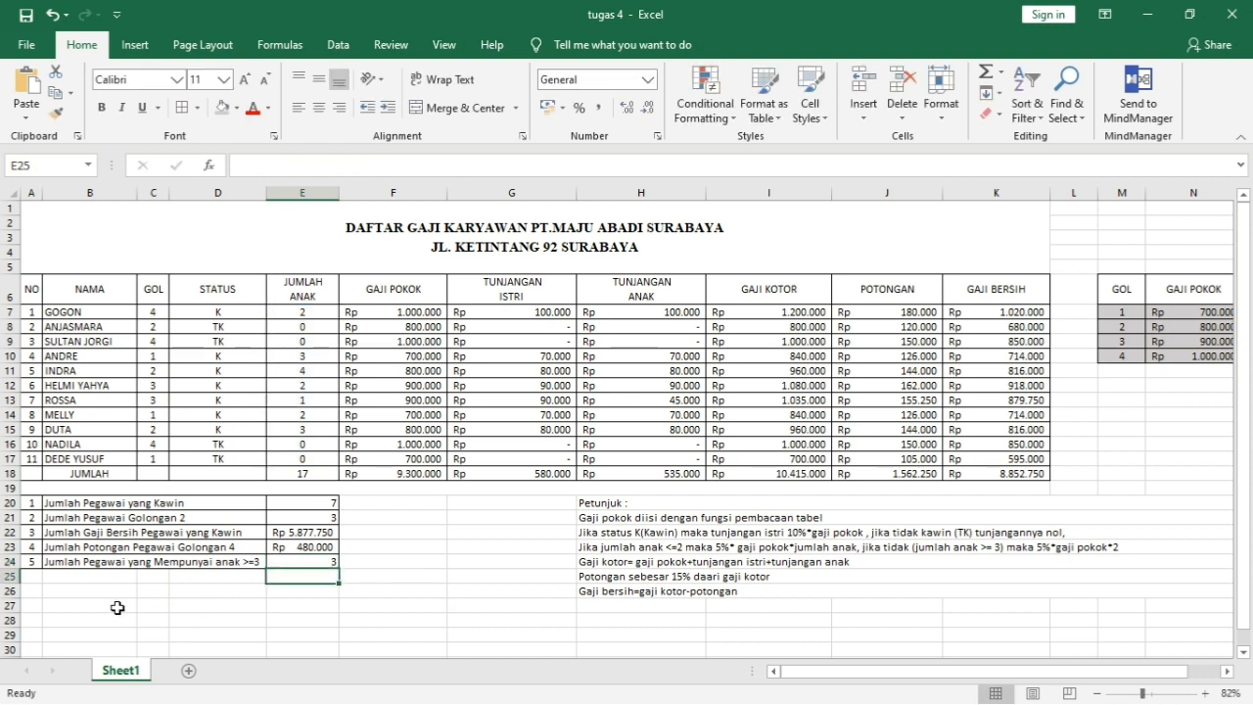
click(313, 559)
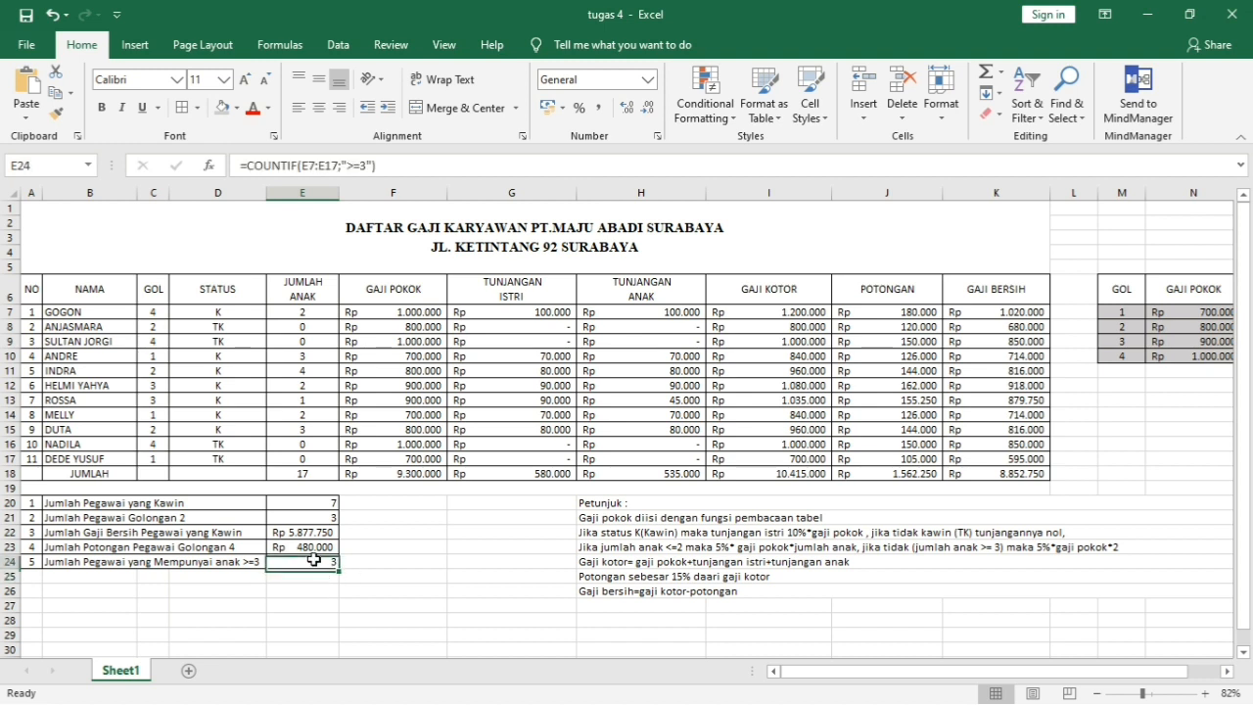